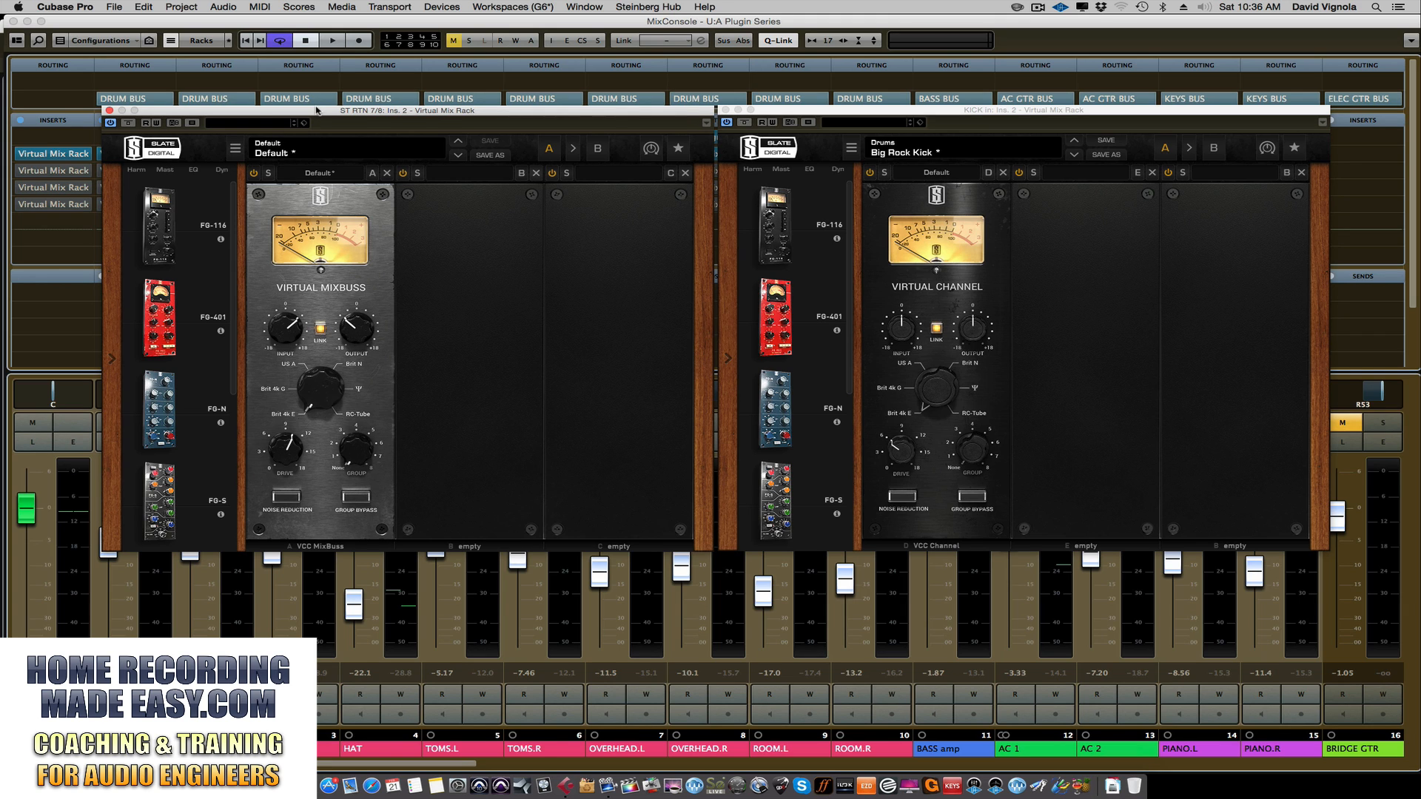
# Step: Try the FG-116 and FG-401 compressors in the second slot of the ST RTN 7/8 rack, removing each one
pyautogui.moveTo(317, 110); pyautogui.dragTo(316, 105)
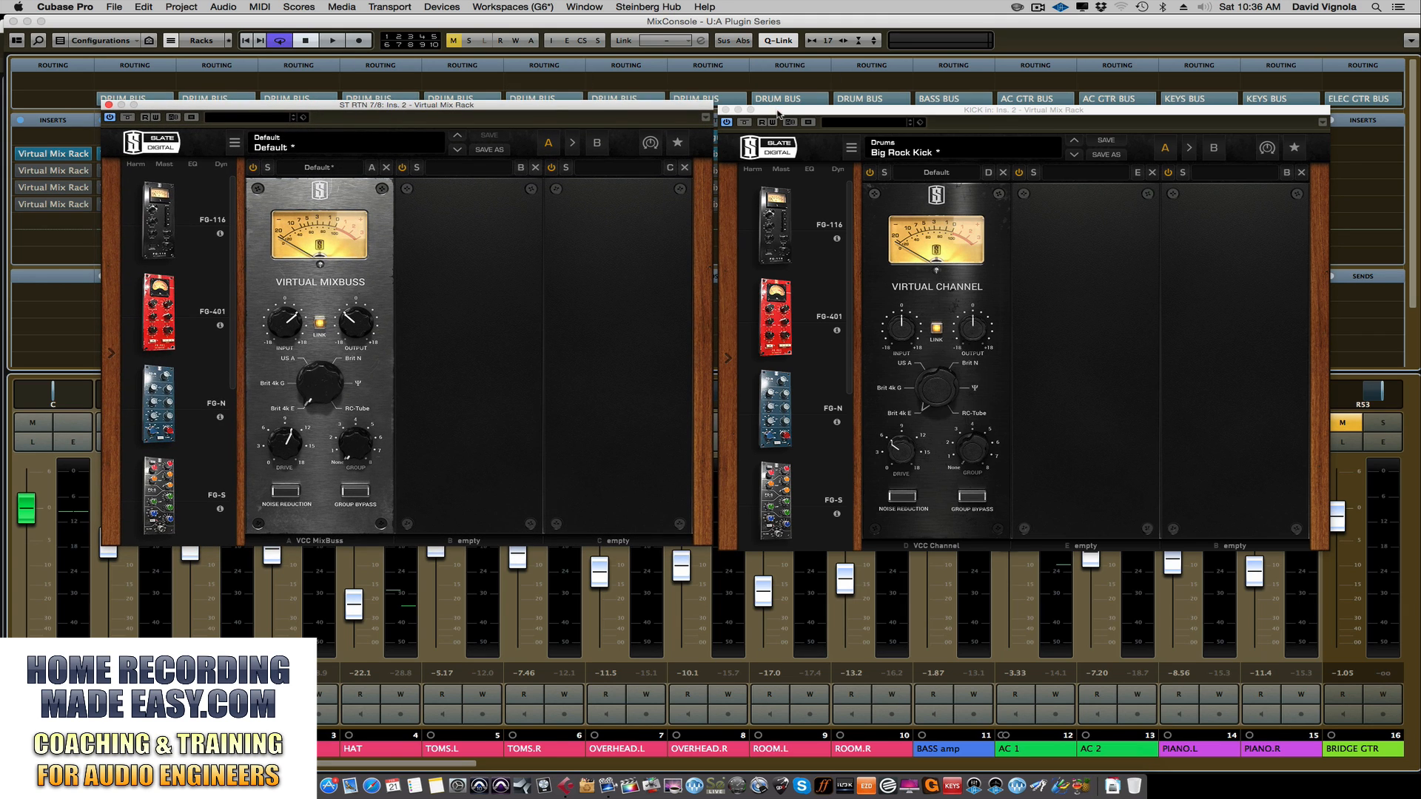
pyautogui.moveTo(776, 111); pyautogui.dragTo(773, 109)
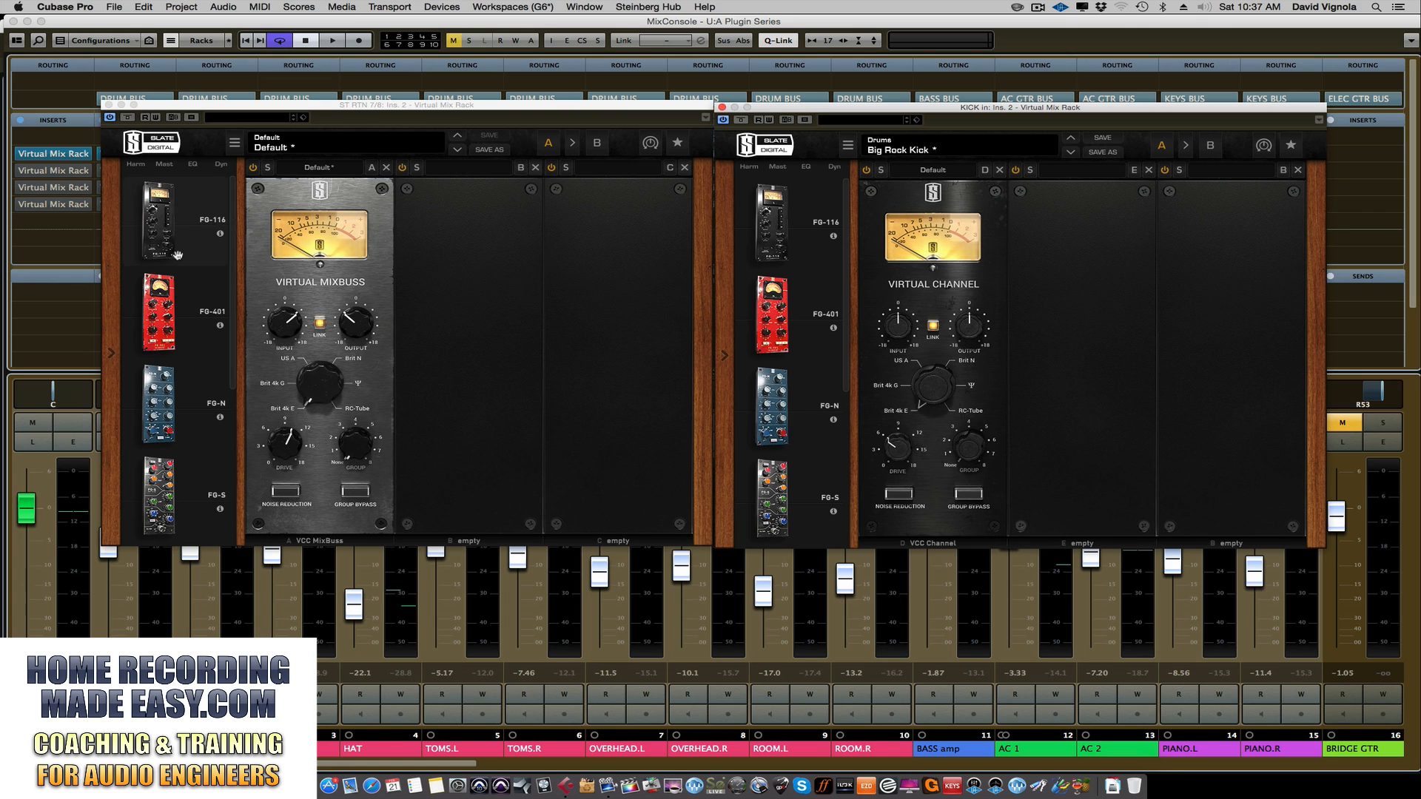
pyautogui.click(158, 236)
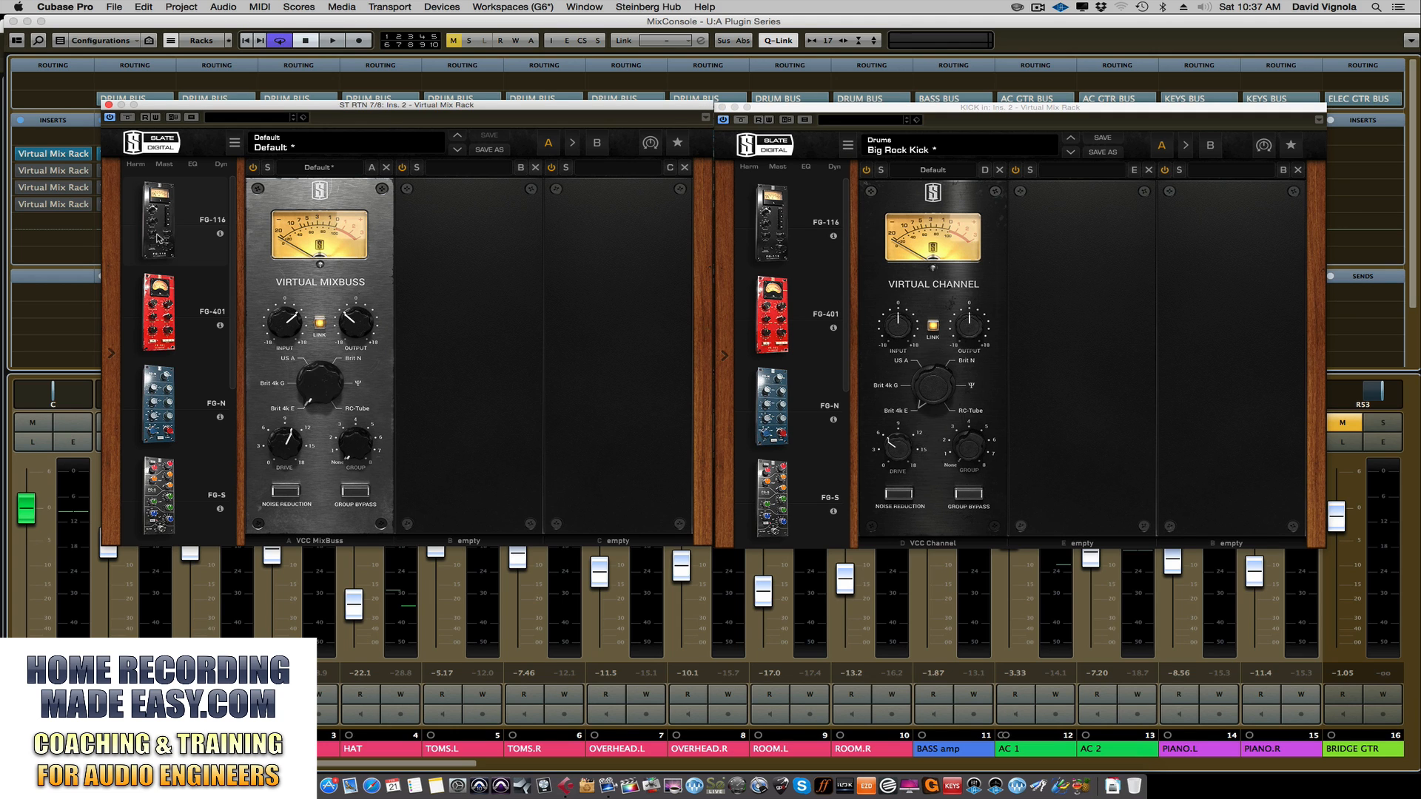
pyautogui.moveTo(158, 237); pyautogui.dragTo(454, 257)
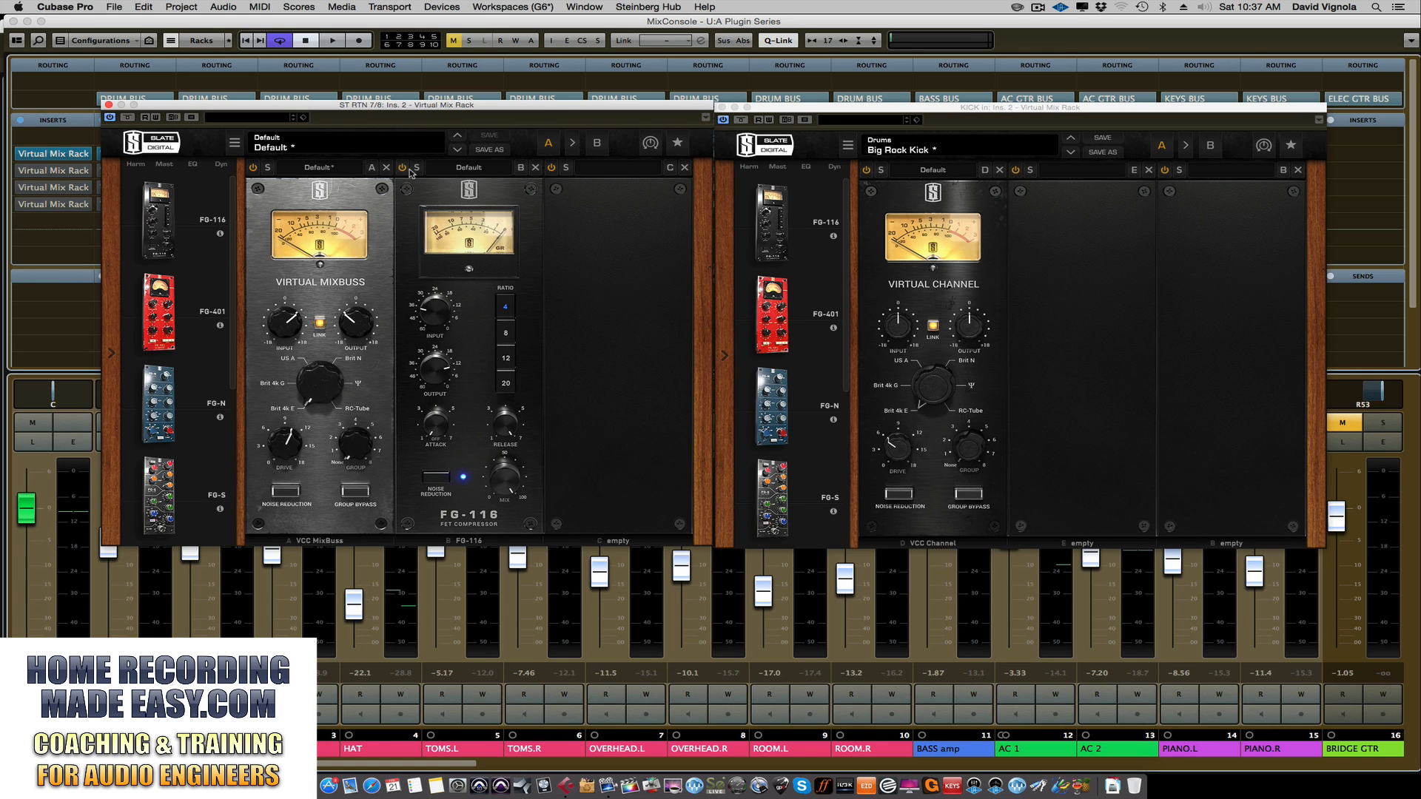
pyautogui.click(536, 168)
pyautogui.moveTo(152, 333); pyautogui.dragTo(456, 338)
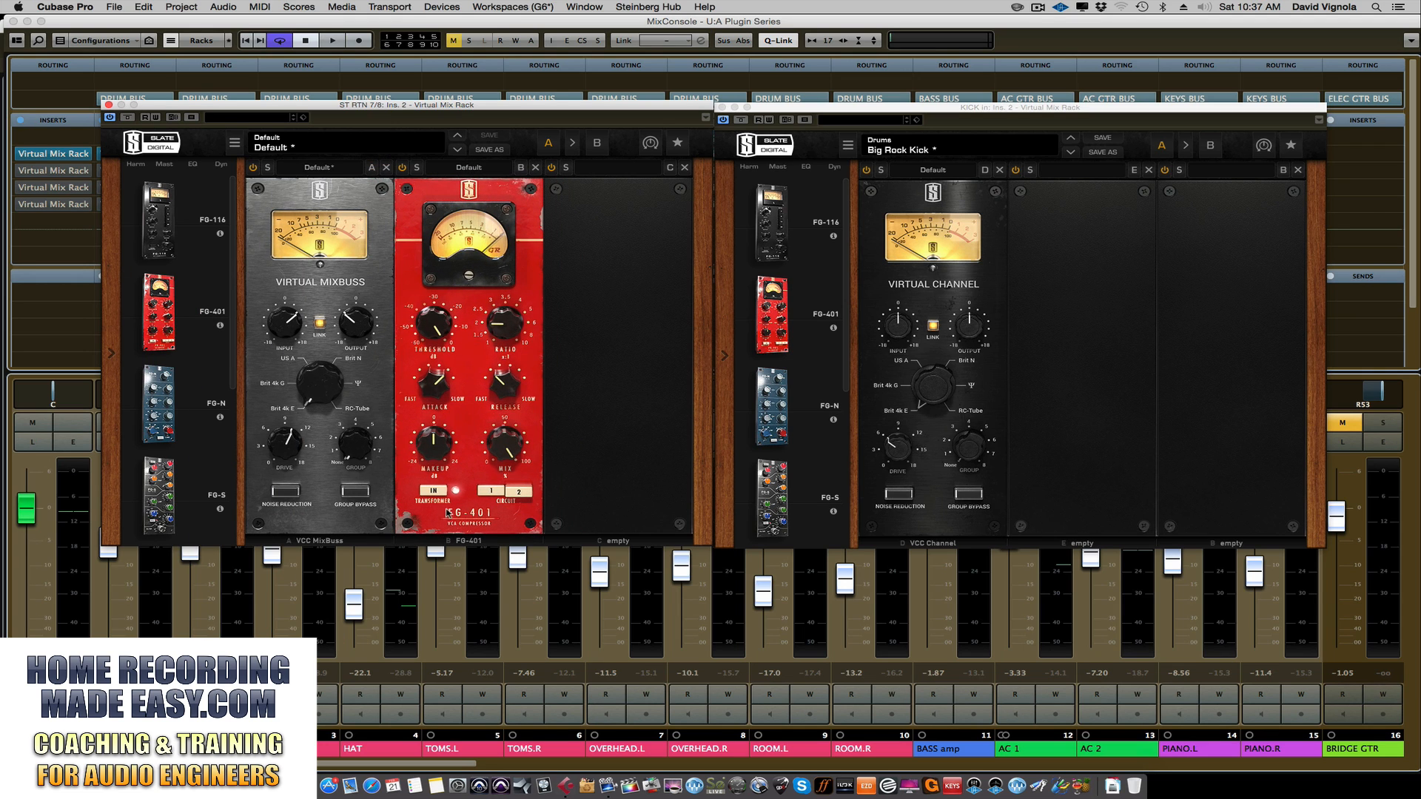
pyautogui.click(535, 168)
# Step: Try the FG-N, FG-S and Revival modules in the ST RTN 7/8 rack's second slot, removing each one, and browse the module list
pyautogui.moveTo(164, 418); pyautogui.dragTo(426, 444)
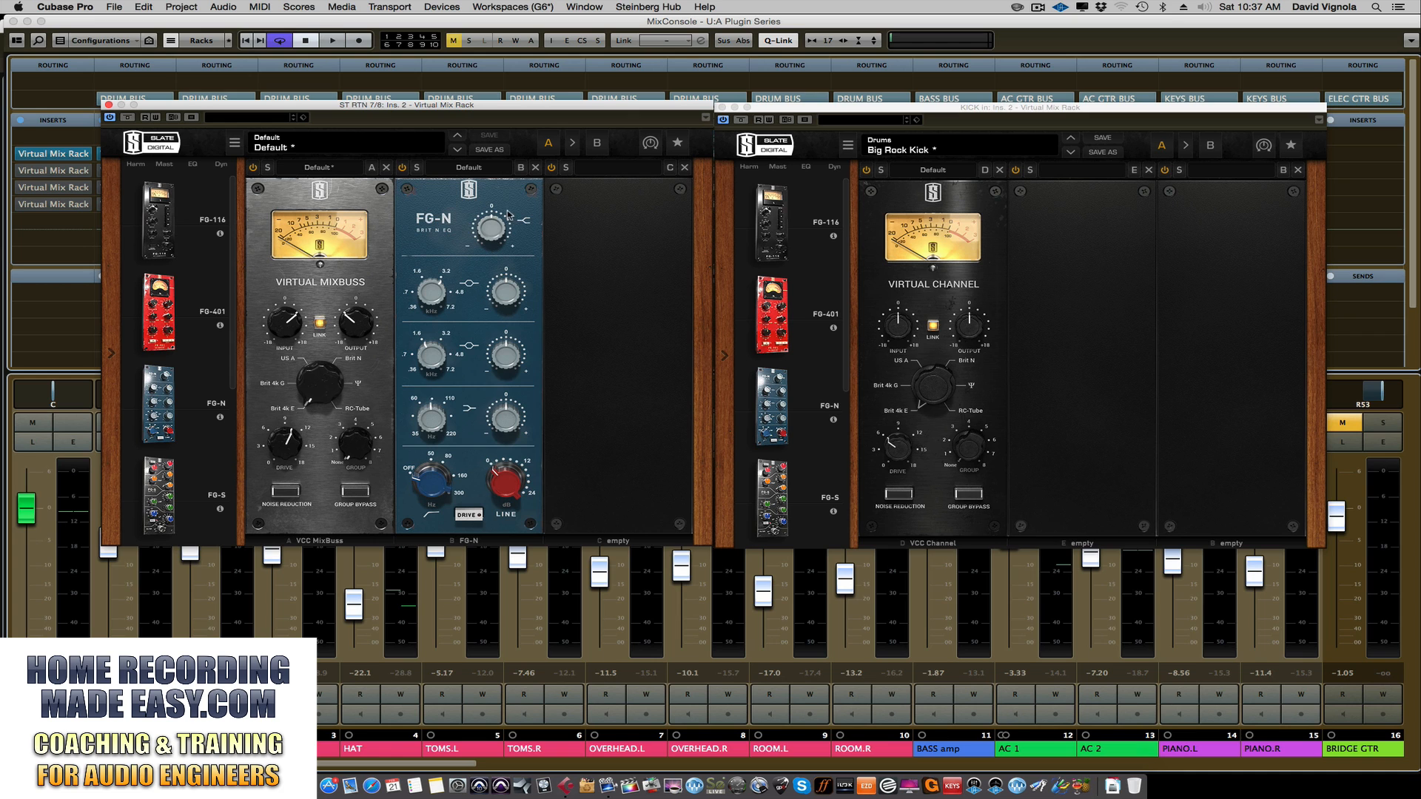
pyautogui.click(534, 172)
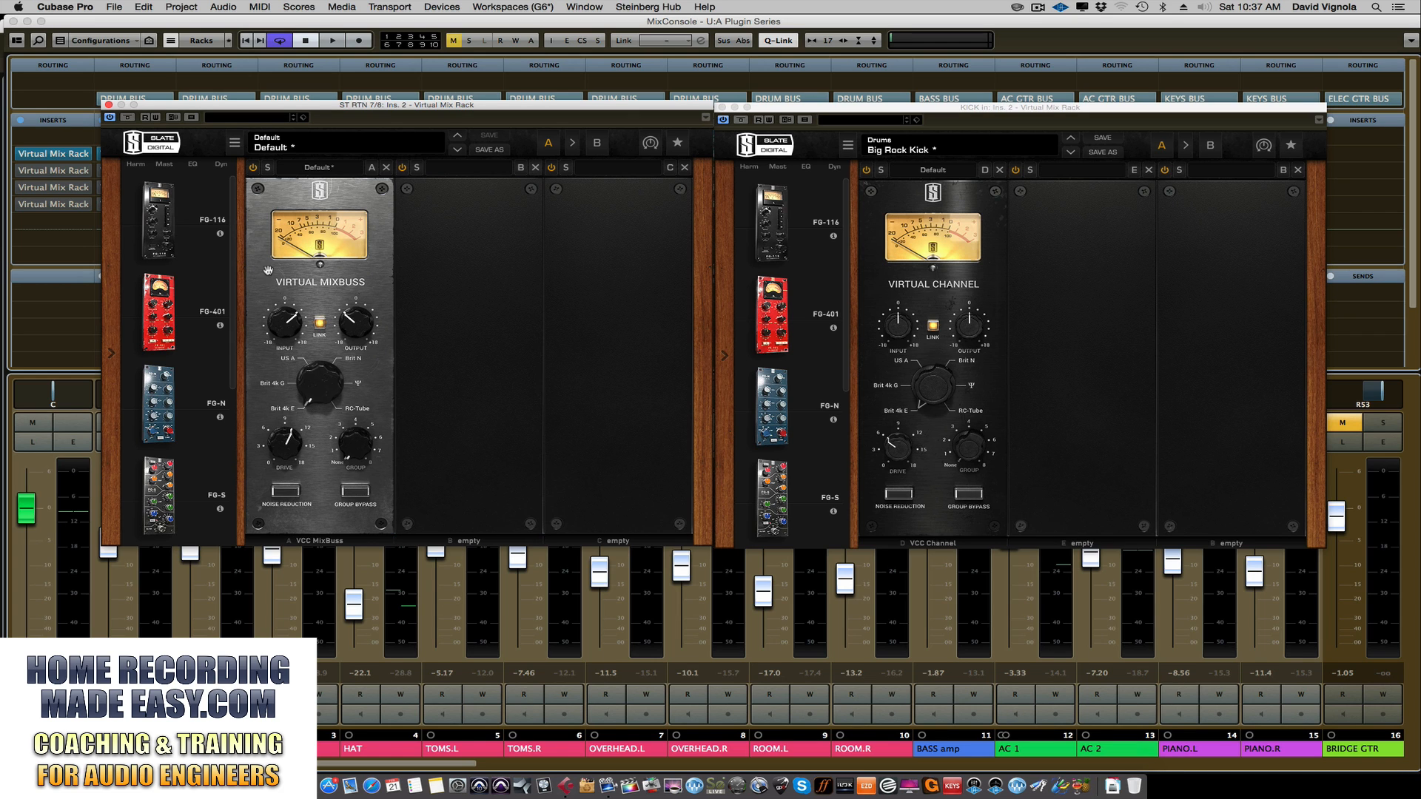
pyautogui.moveTo(172, 492); pyautogui.dragTo(483, 449)
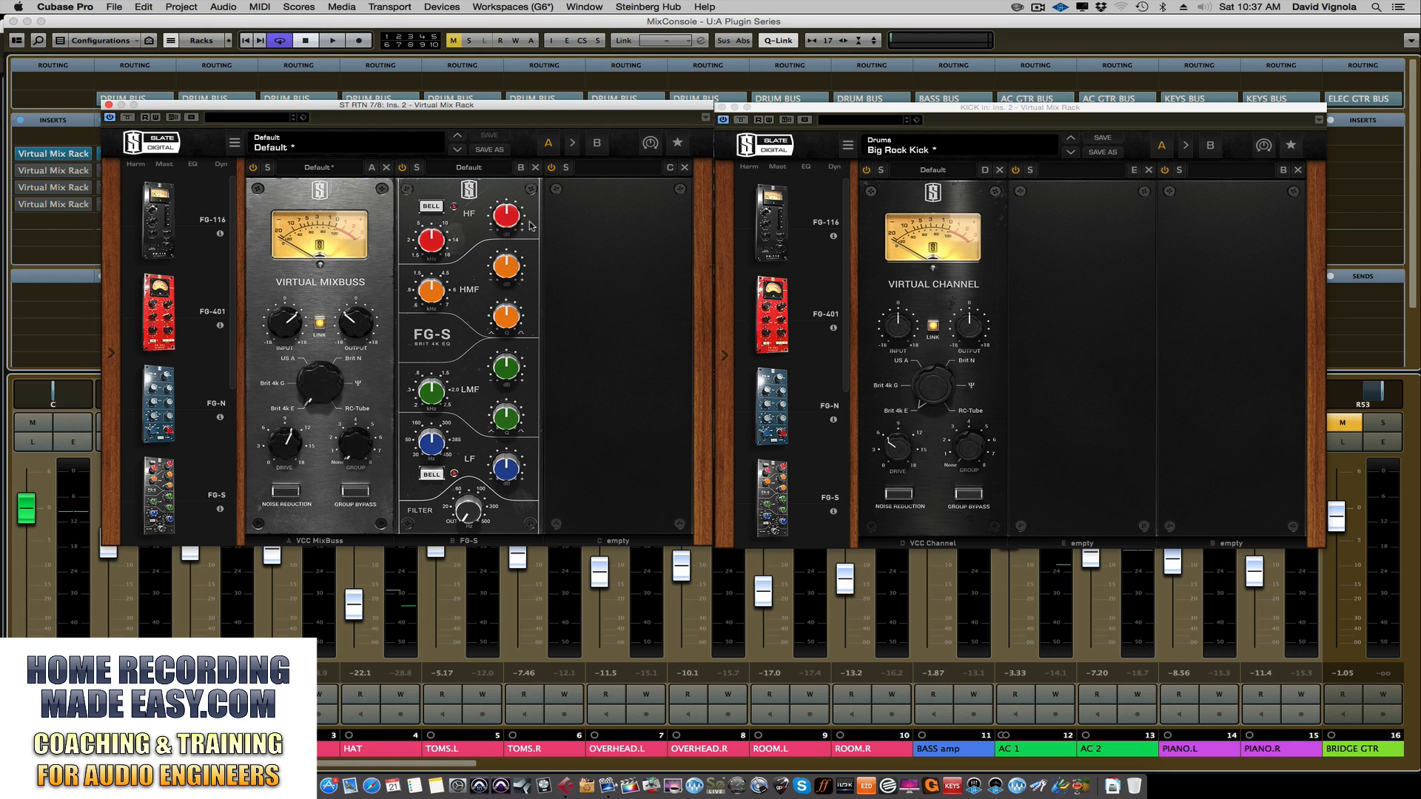
pyautogui.click(534, 168)
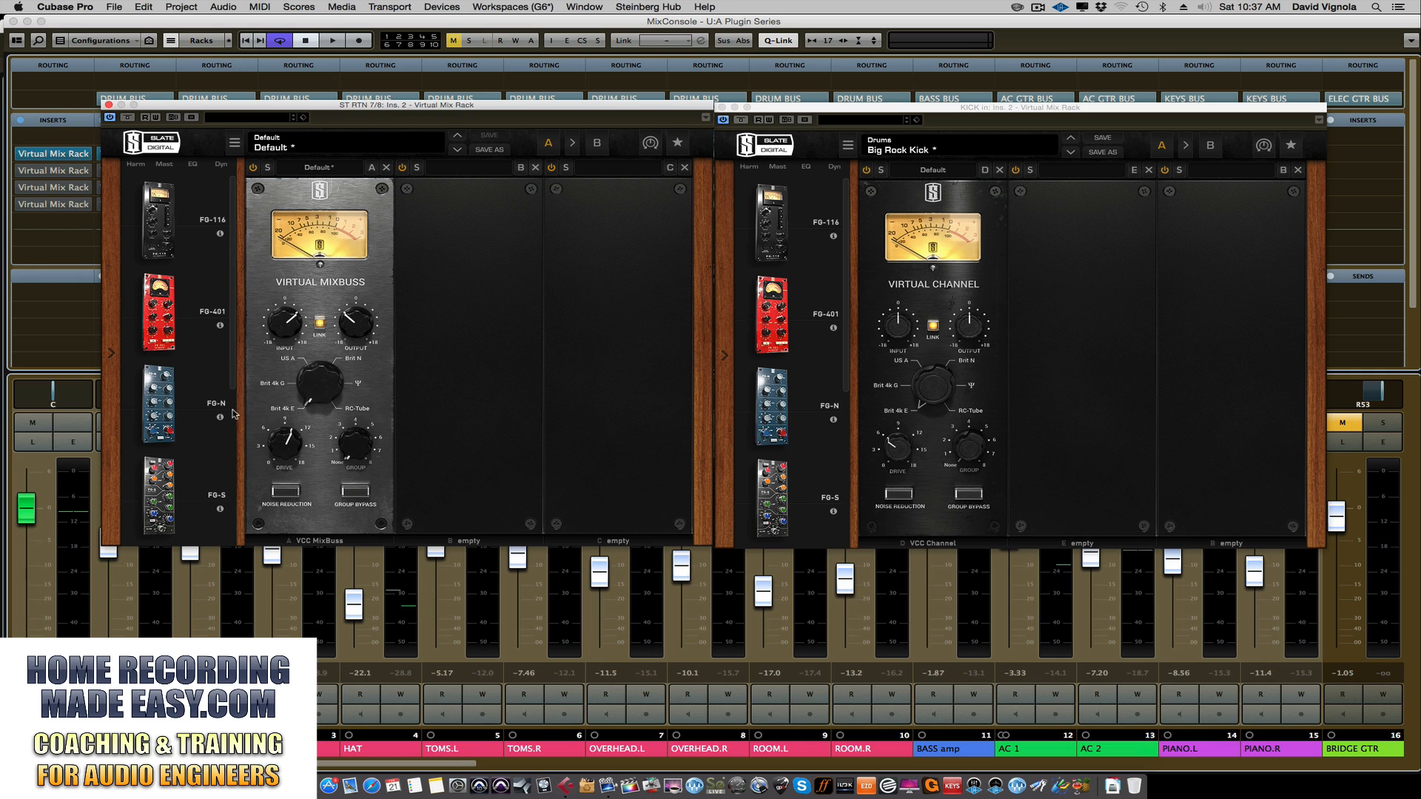
pyautogui.moveTo(234, 376); pyautogui.dragTo(461, 440)
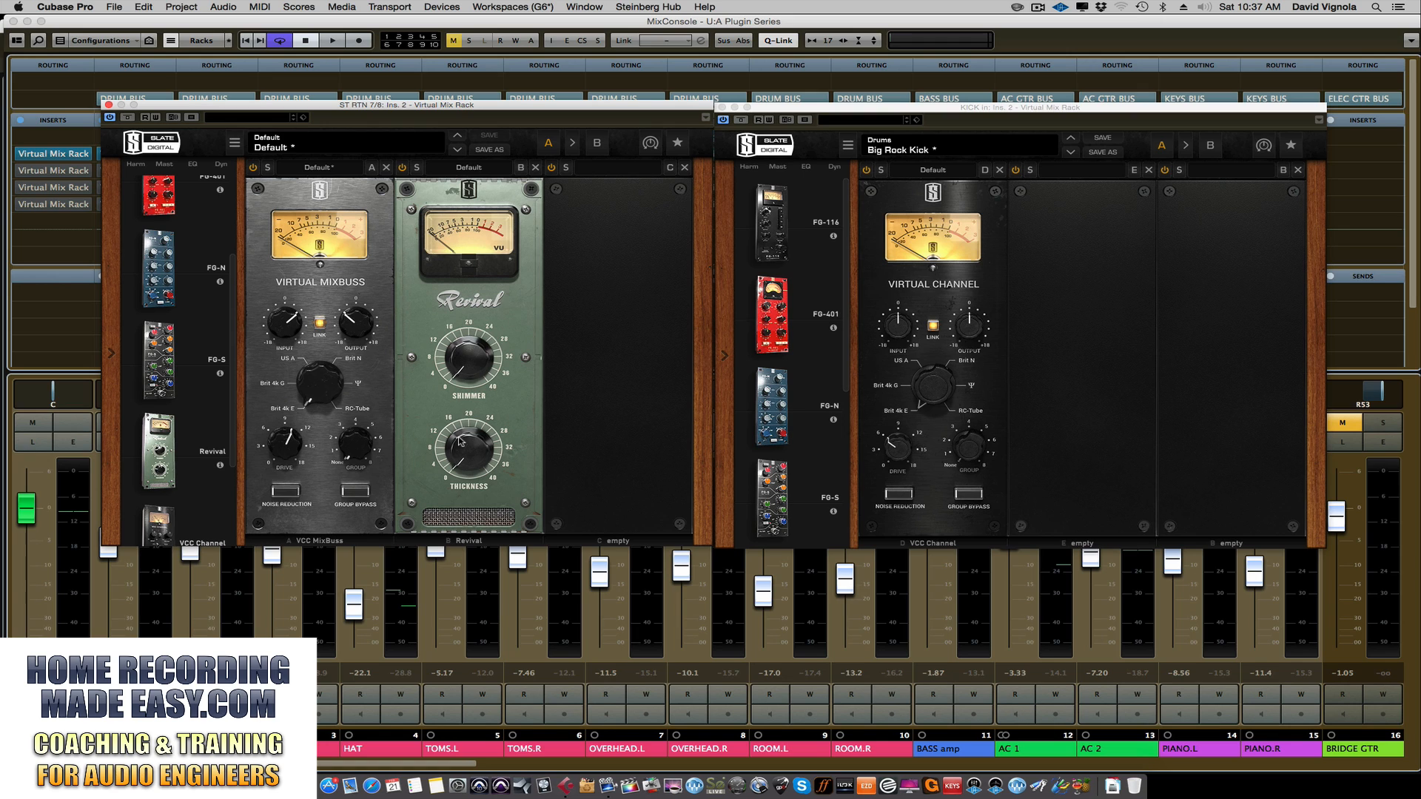
pyautogui.click(535, 169)
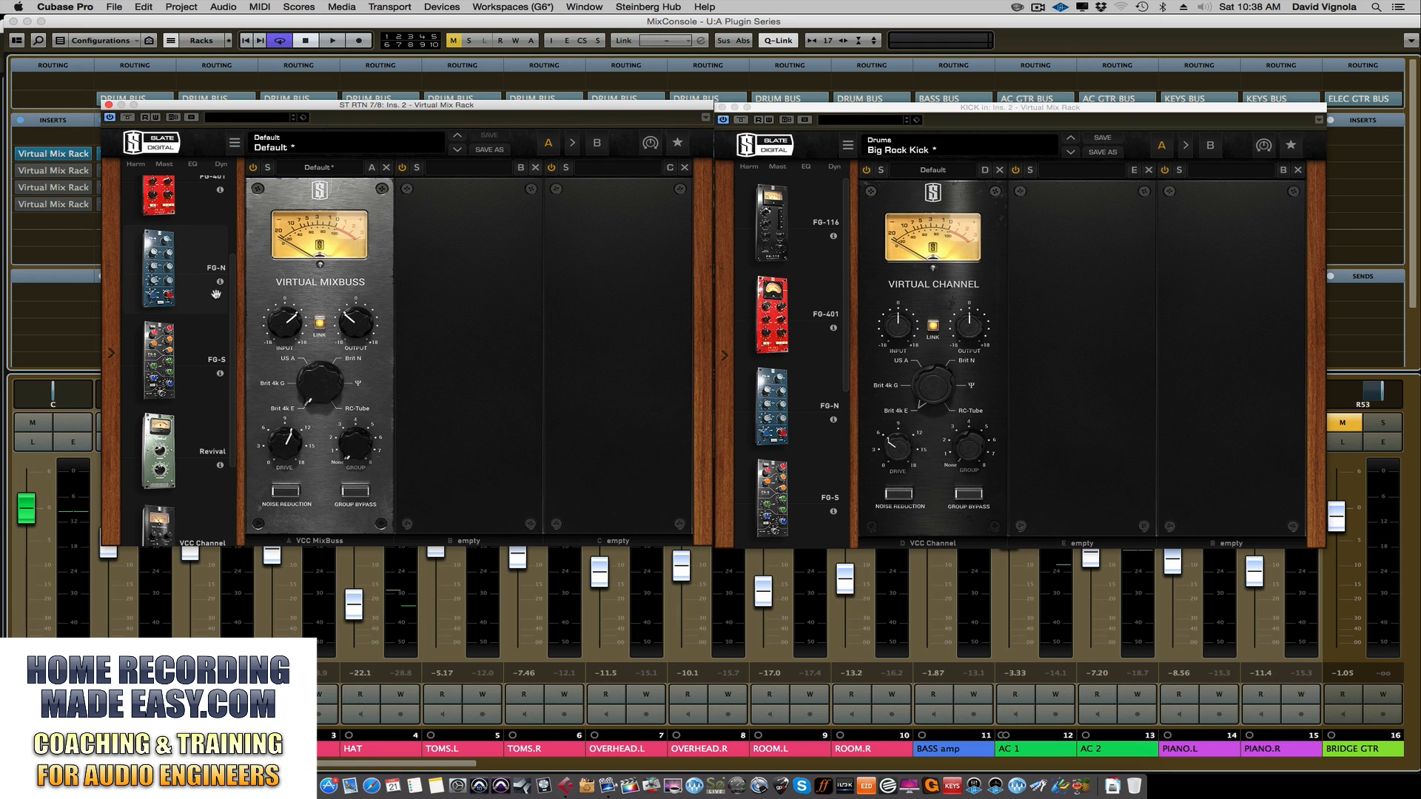
pyautogui.scroll(2, 235, 262)
pyautogui.scroll(-5, 235, 262)
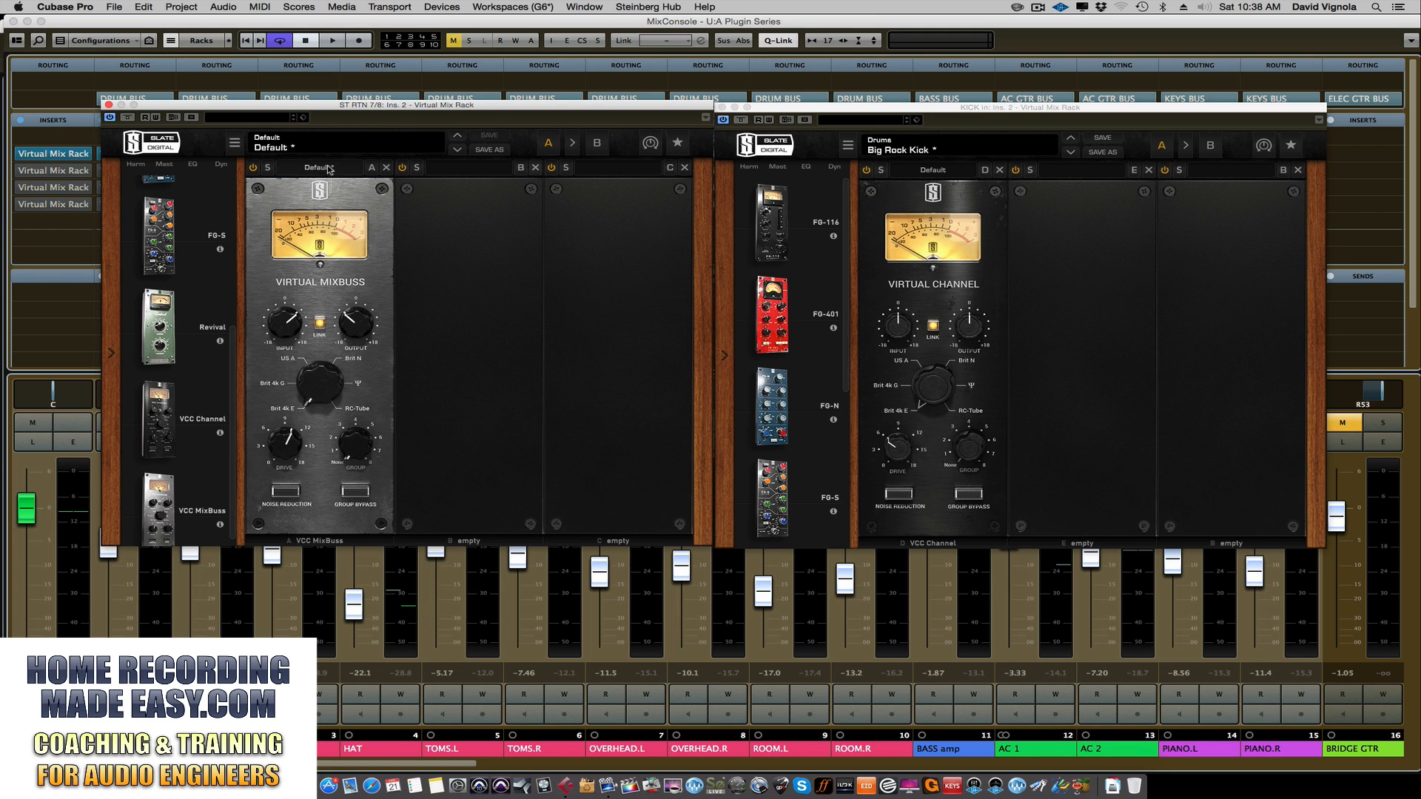
# Step: Set the Virtual Mixbuss's input gain to about +4.72 dB and switch the input/output link off and back on
pyautogui.moveTo(340, 105)
pyautogui.mouseDown()
pyautogui.moveTo(305, 106)
pyautogui.moveTo(320, 92)
pyautogui.mouseUp()
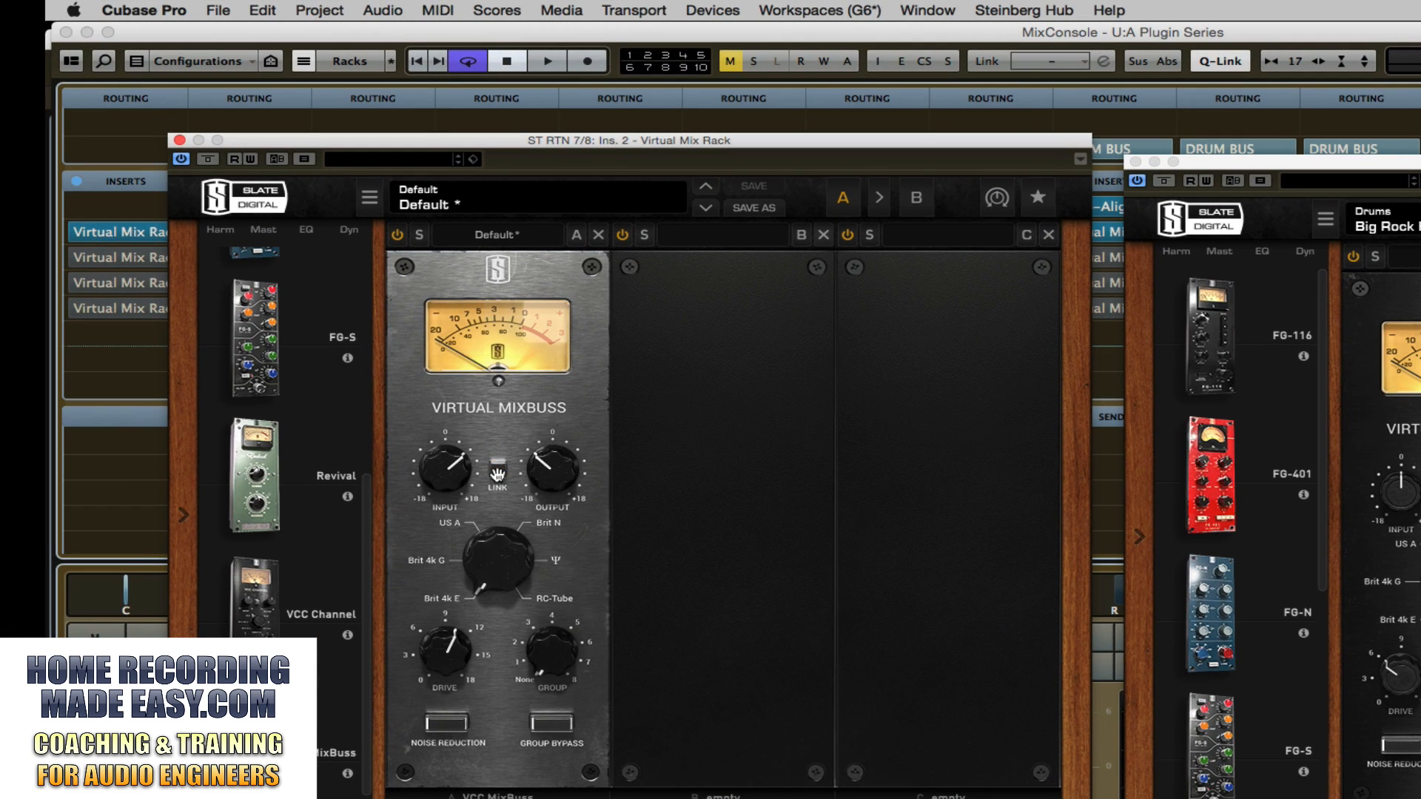
pyautogui.moveTo(452, 472)
pyautogui.mouseDown()
pyautogui.moveTo(451, 491)
pyautogui.moveTo(450, 475)
pyautogui.mouseUp()
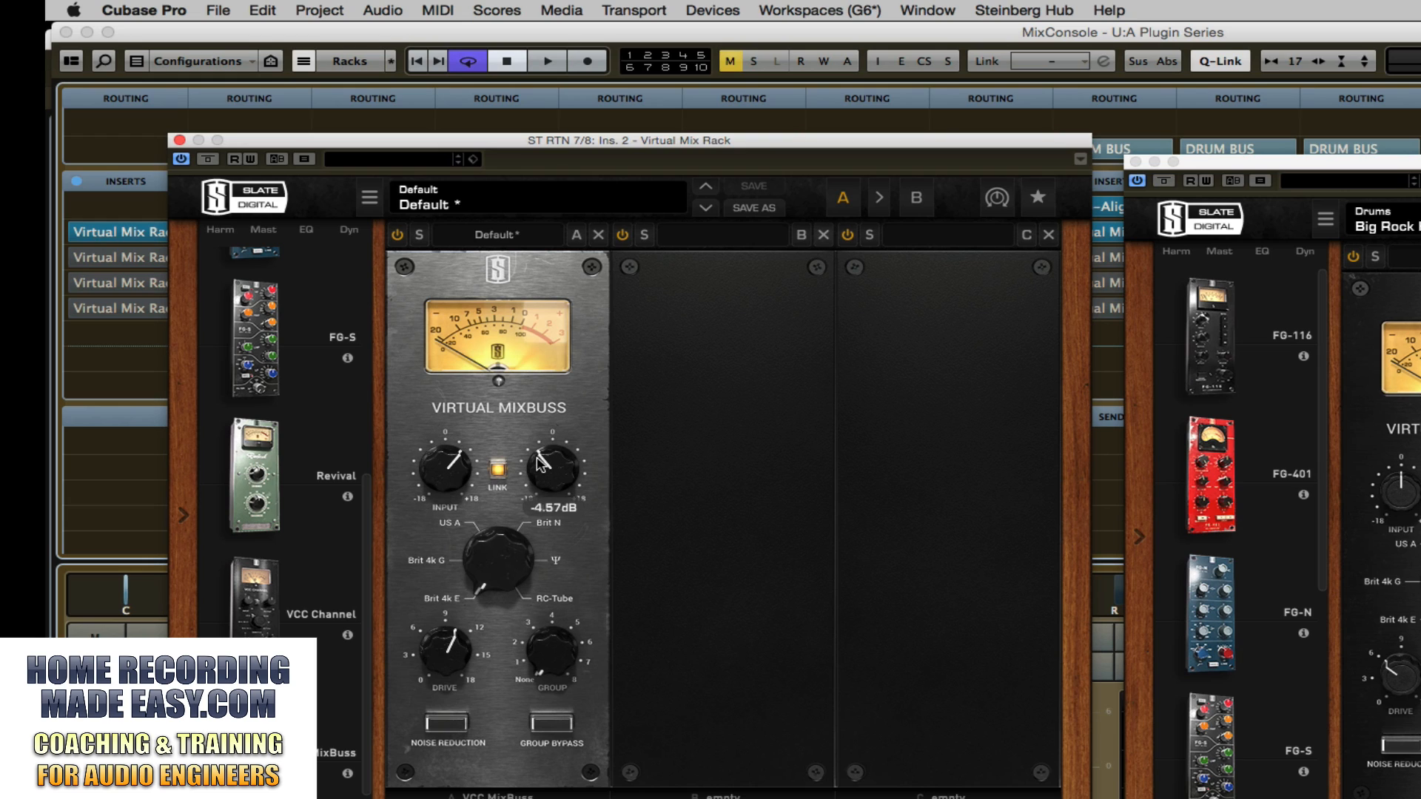
pyautogui.click(498, 469)
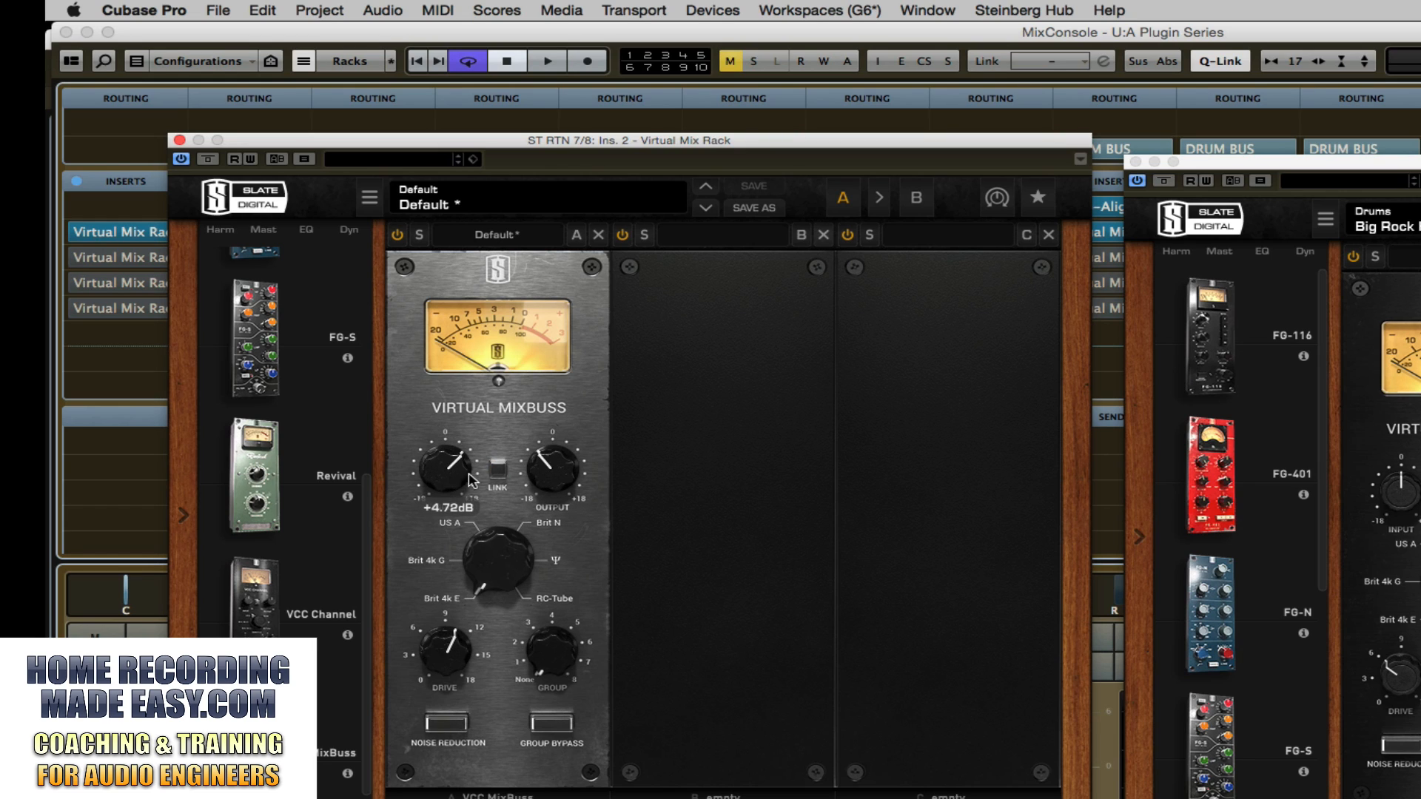
pyautogui.click(498, 471)
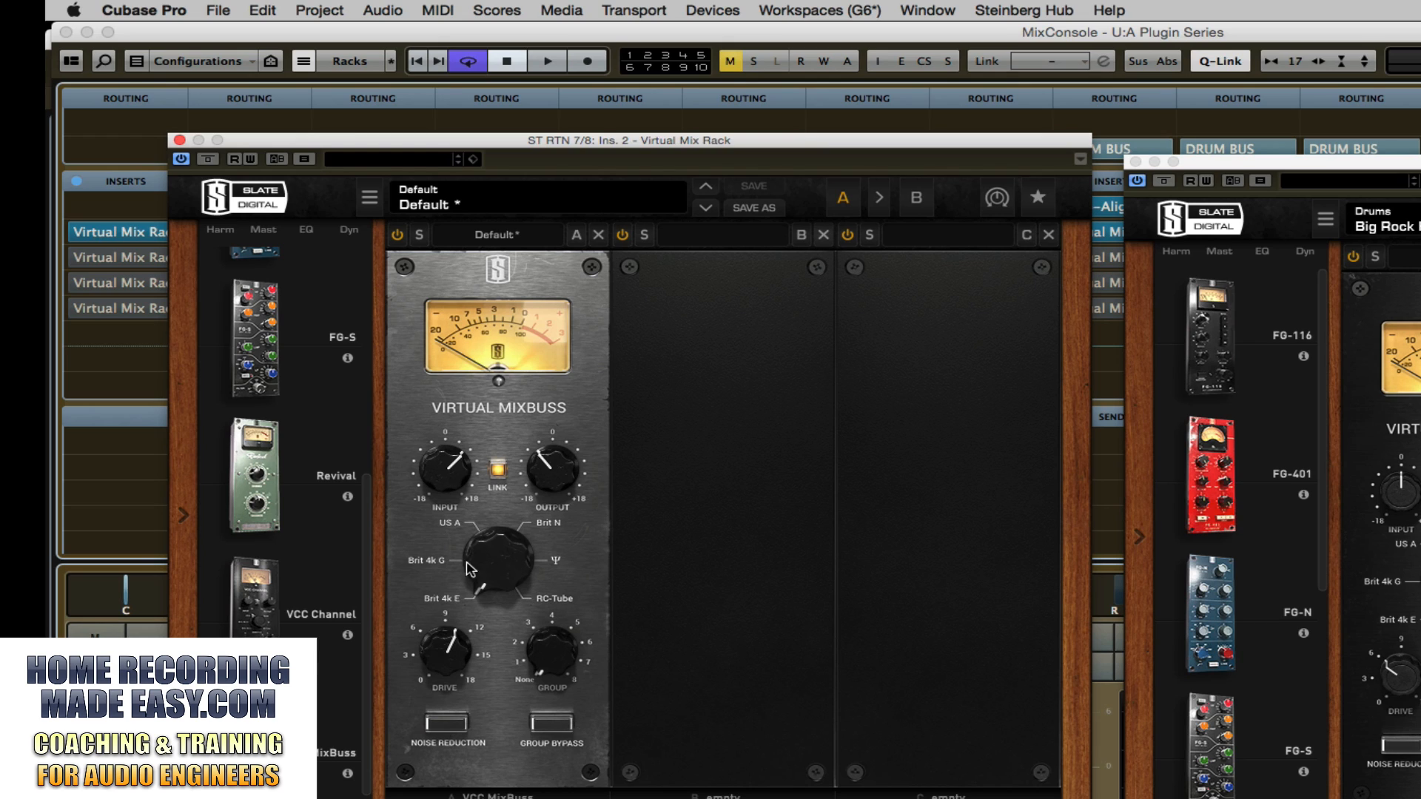
# Step: Adjust the Virtual Mixbuss's drive slightly and switch noise reduction on and off repeatedly, leaving it off
pyautogui.moveTo(446, 654); pyautogui.dragTo(432, 648)
pyautogui.click(439, 728)
pyautogui.click(438, 728)
pyautogui.click(438, 728)
pyautogui.click(438, 728)
pyautogui.click(438, 728)
pyautogui.click(438, 728)
pyautogui.click(438, 728)
pyautogui.click(438, 728)
pyautogui.click(438, 728)
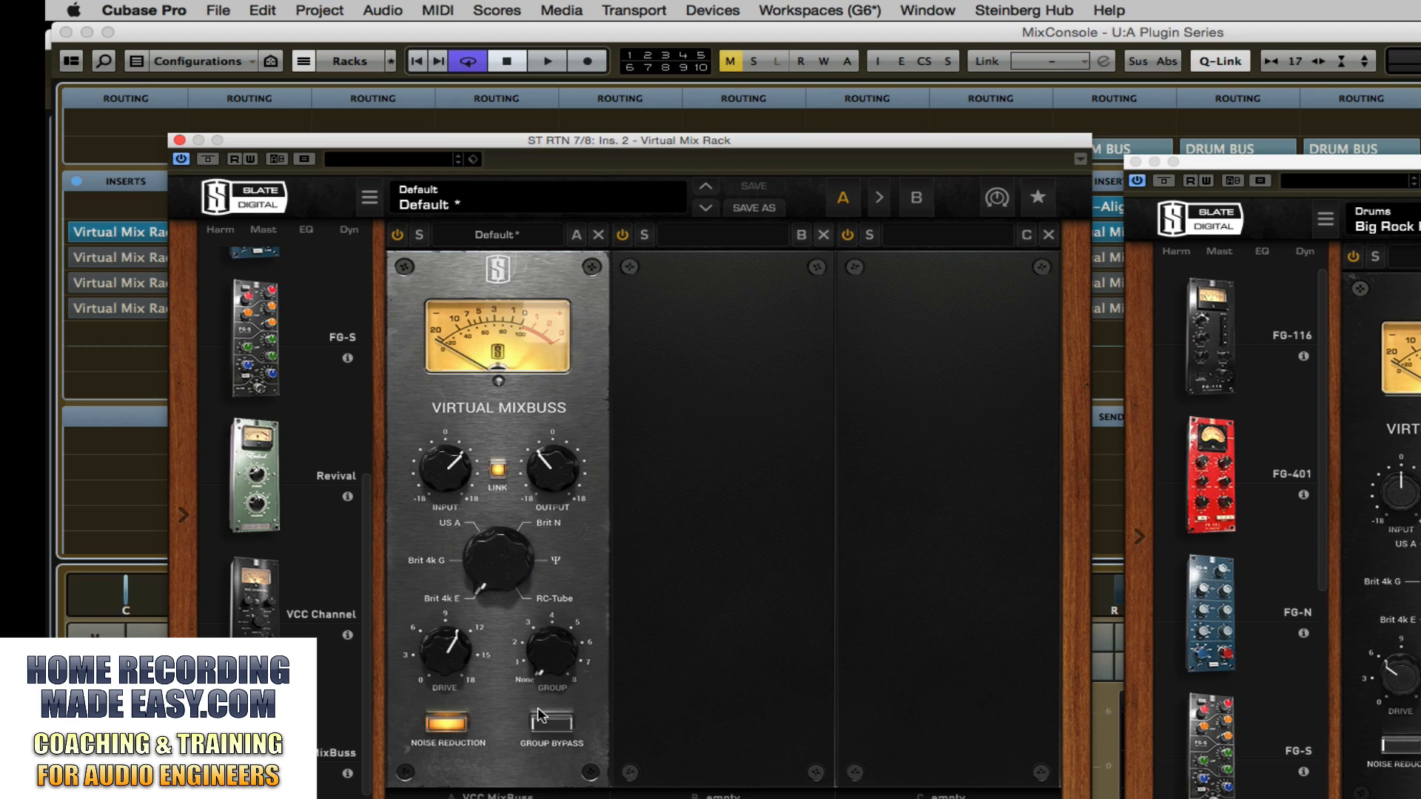
pyautogui.click(436, 731)
# Step: Close the ST RTN 7/8 rack and bring the KICK in rack into full view
pyautogui.moveTo(246, 141); pyautogui.dragTo(236, 138)
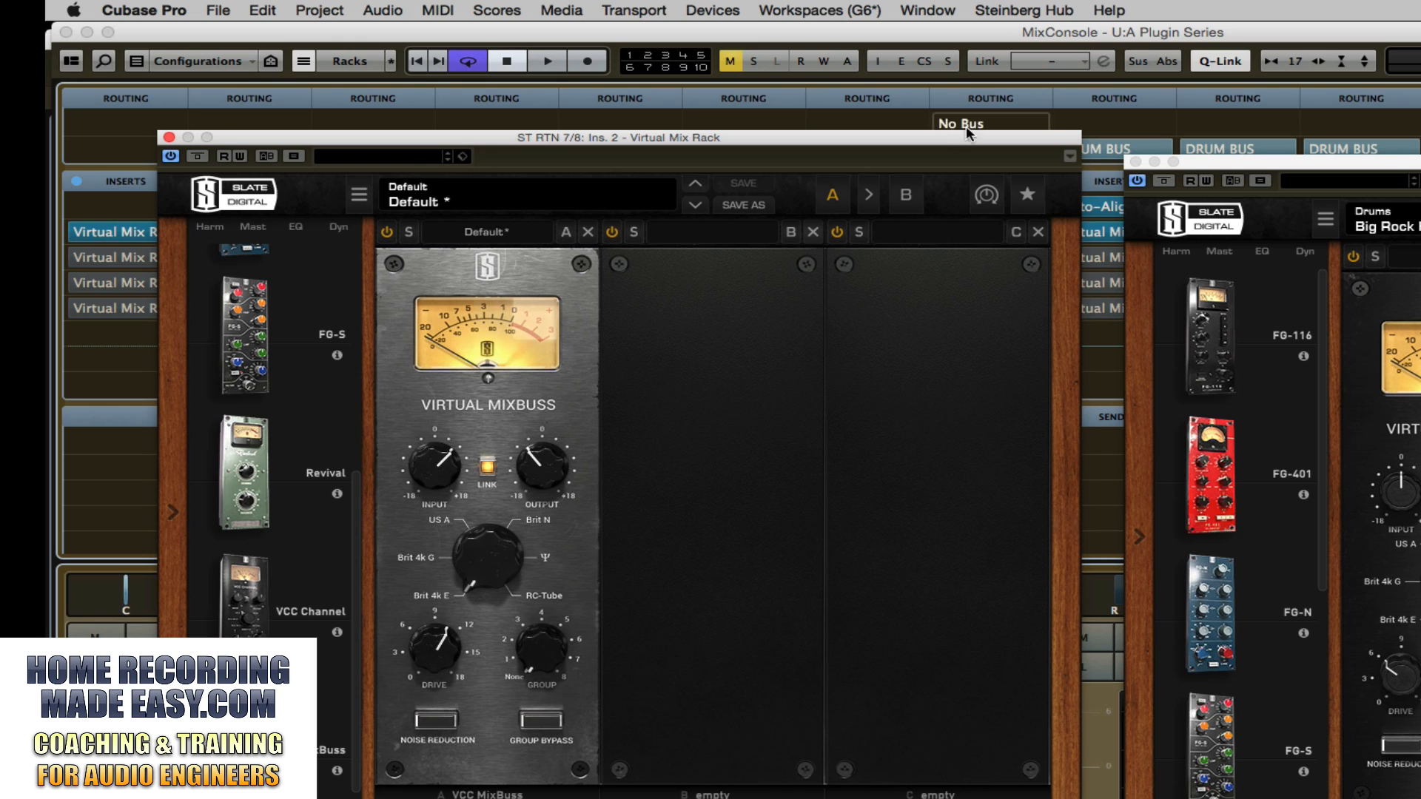
pyautogui.click(167, 138)
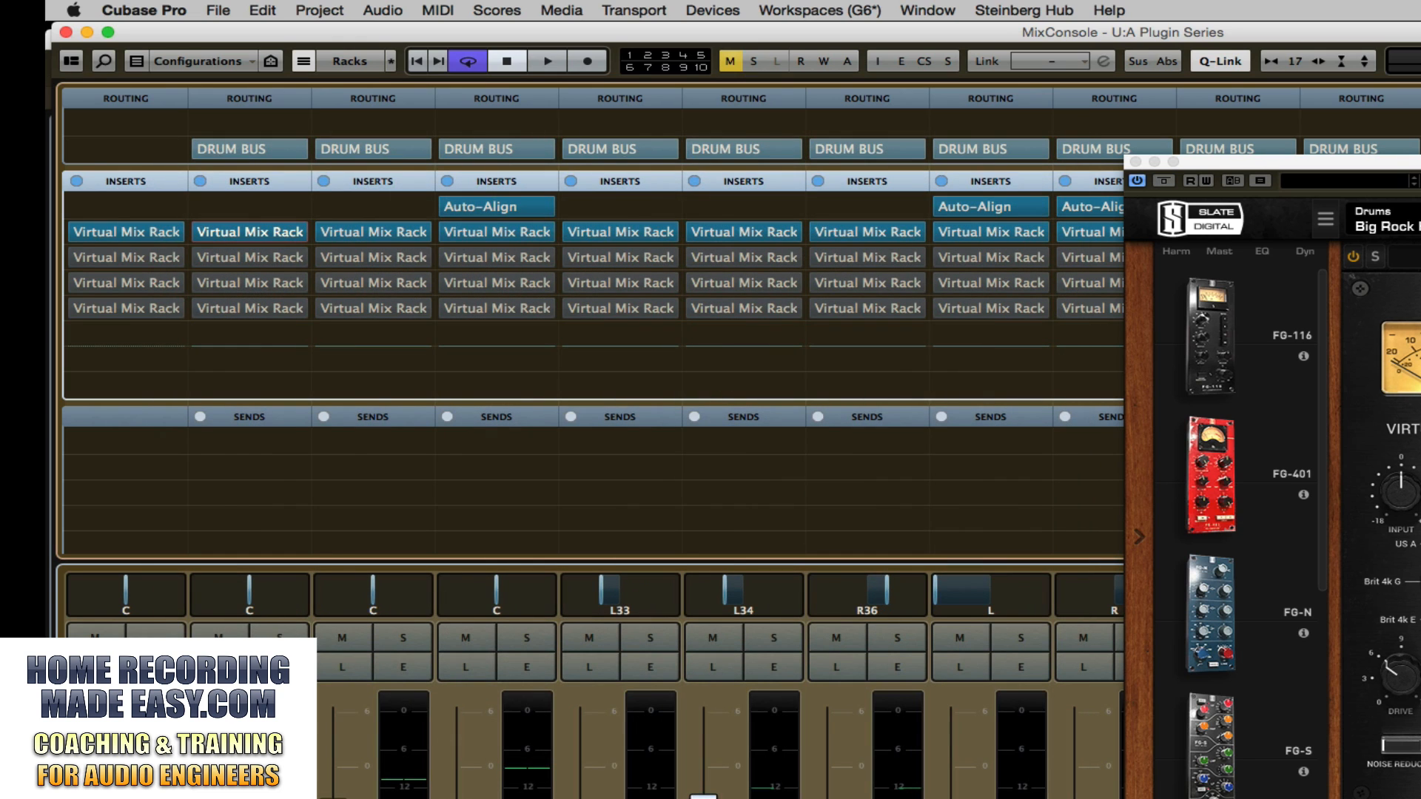
pyautogui.moveTo(1420, 160); pyautogui.dragTo(946, 151)
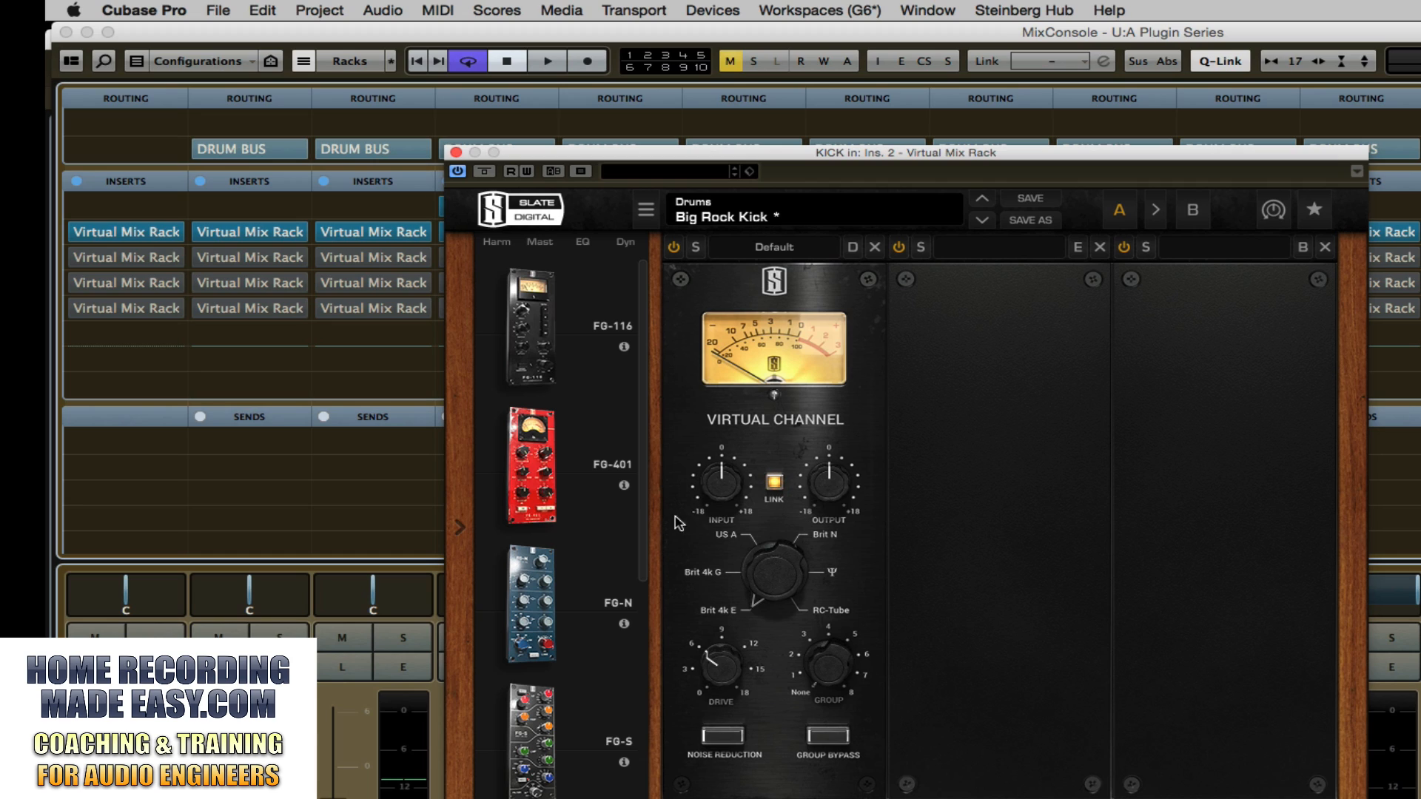
# Step: Toggle Link, Noise Reduction and Group Bypass on the KICK in Virtual Channel and back again, and close the rack
pyautogui.click(774, 485)
pyautogui.click(774, 485)
pyautogui.click(725, 738)
pyautogui.click(725, 738)
pyautogui.click(816, 740)
pyautogui.click(817, 741)
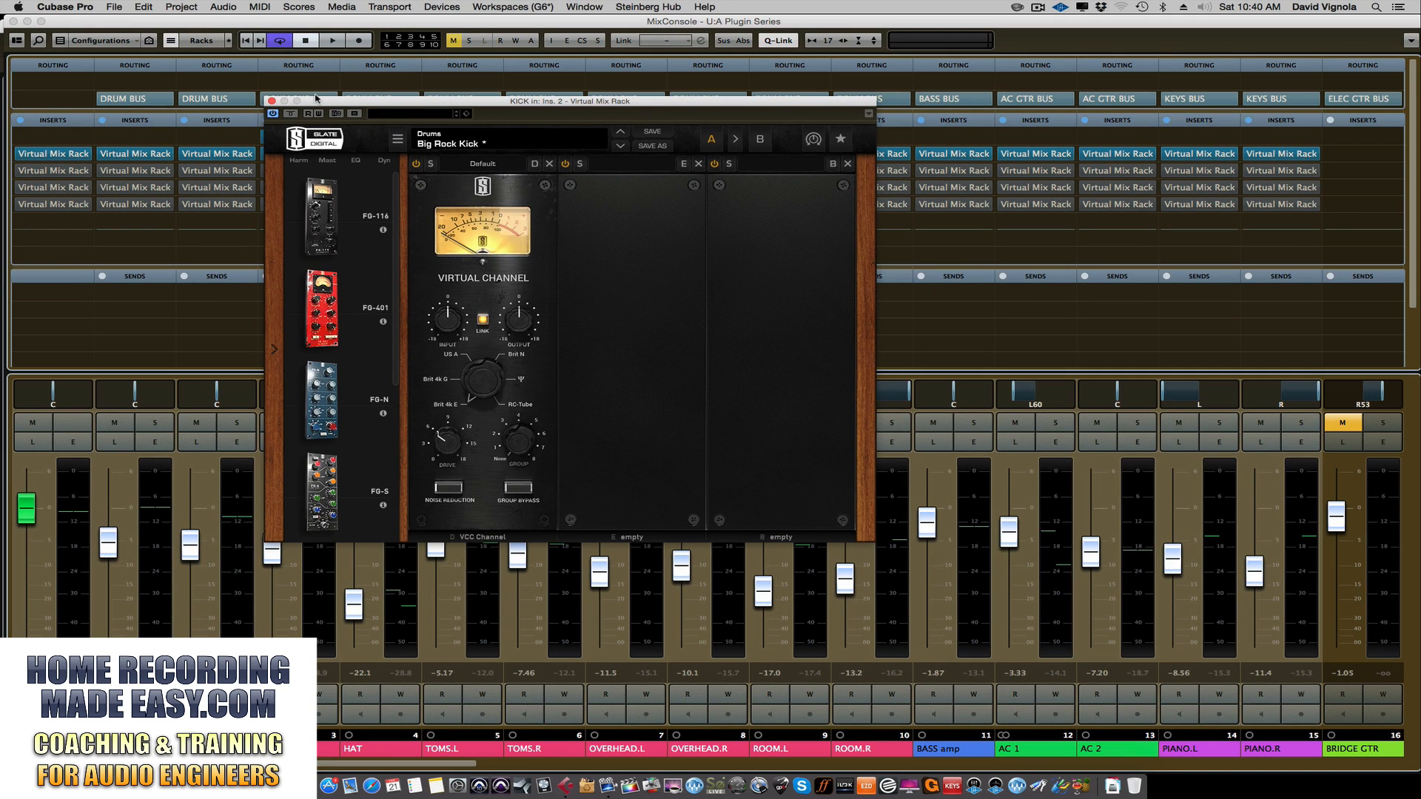
pyautogui.click(271, 101)
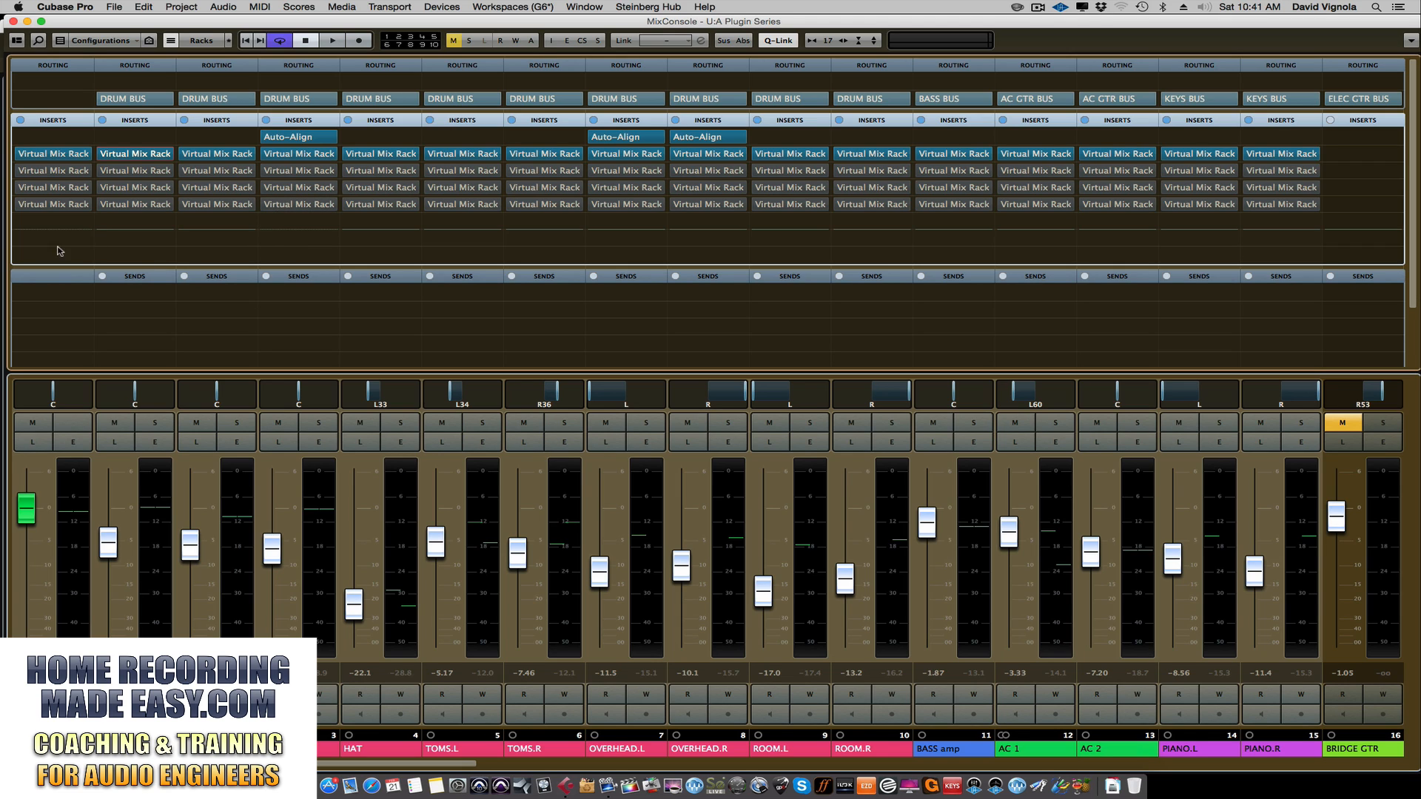
# Step: Compare the ST RTN 7/8 and KICK in racks side by side, and close the KICK in rack
pyautogui.click(45, 157)
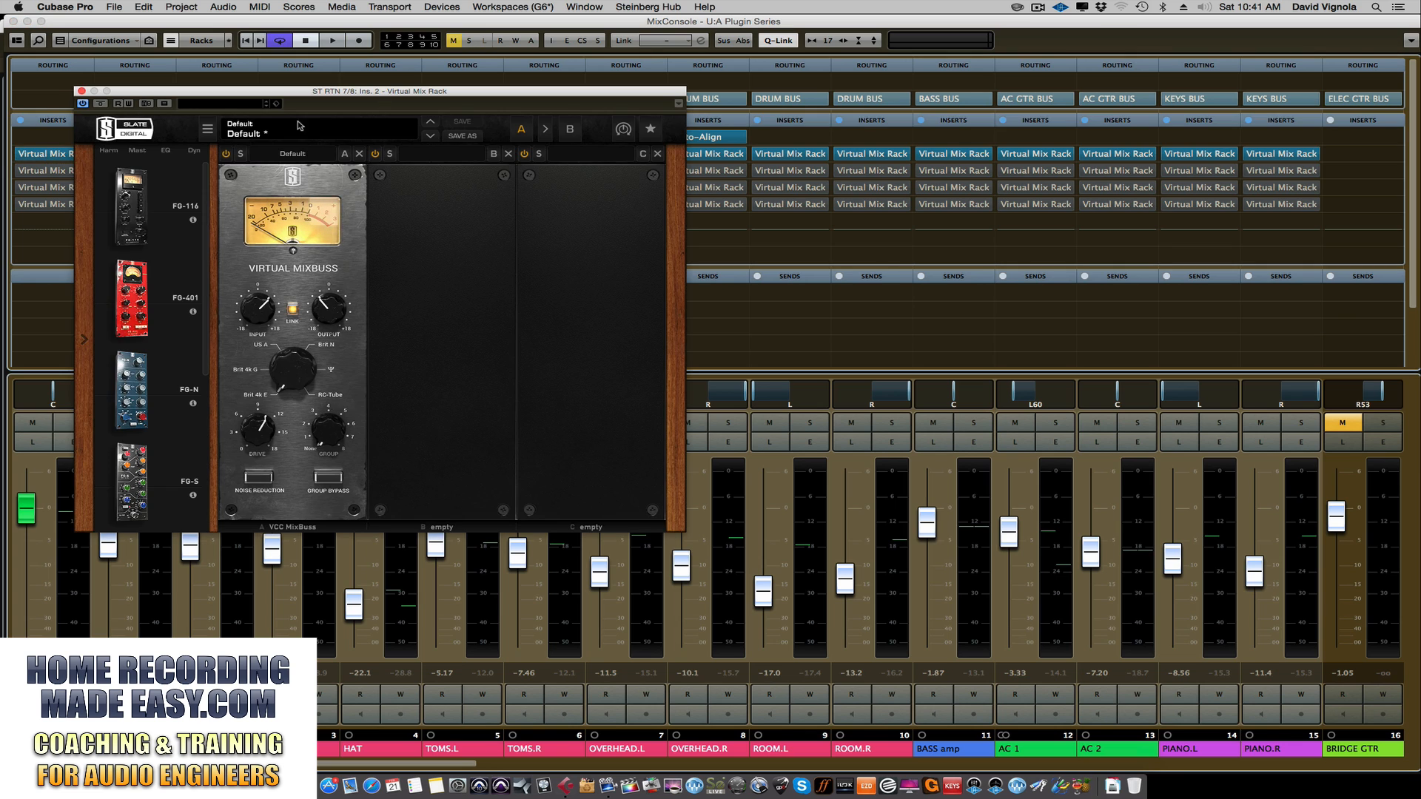
pyautogui.moveTo(277, 96); pyautogui.dragTo(273, 182)
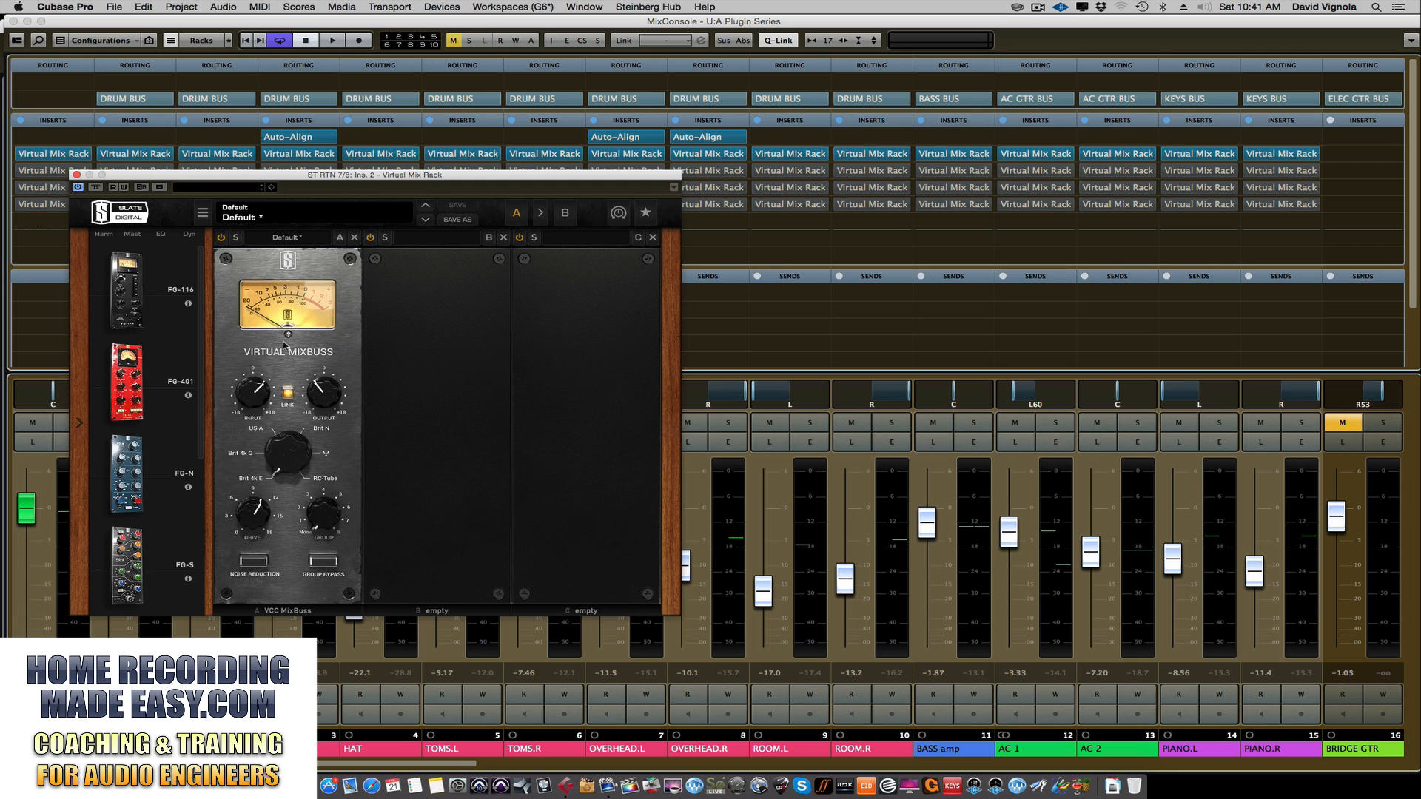
pyautogui.click(134, 153)
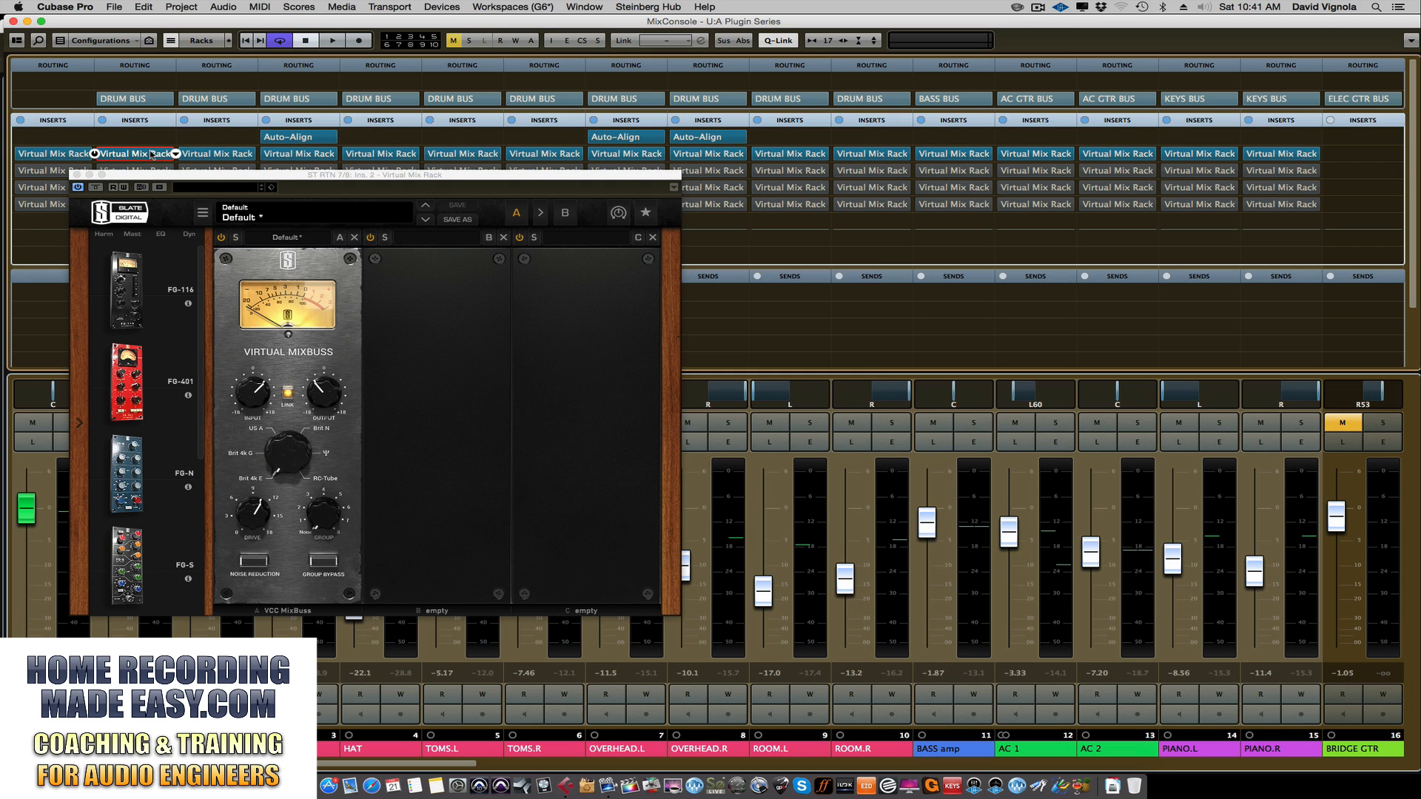
pyautogui.moveTo(697, 101); pyautogui.dragTo(1116, 185)
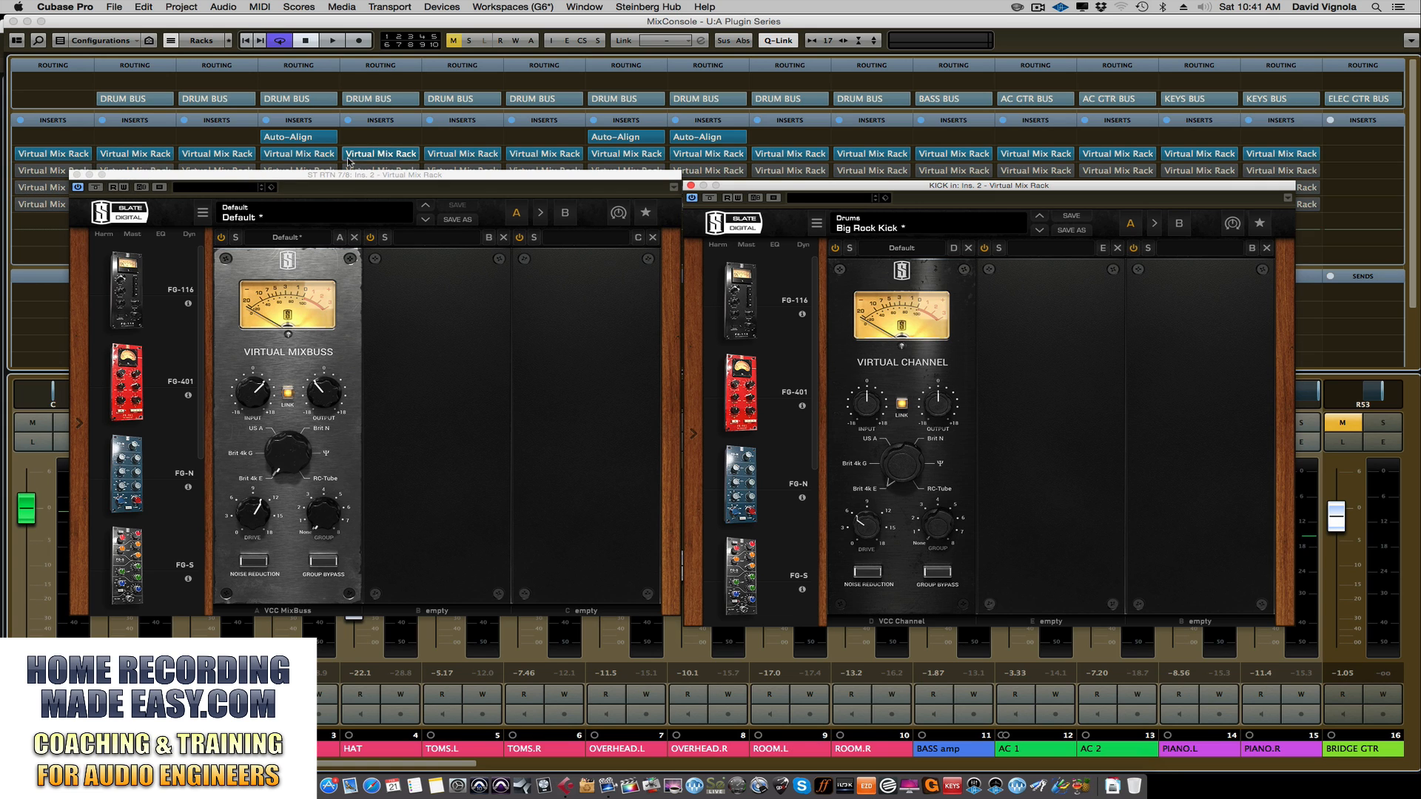
pyautogui.click(690, 186)
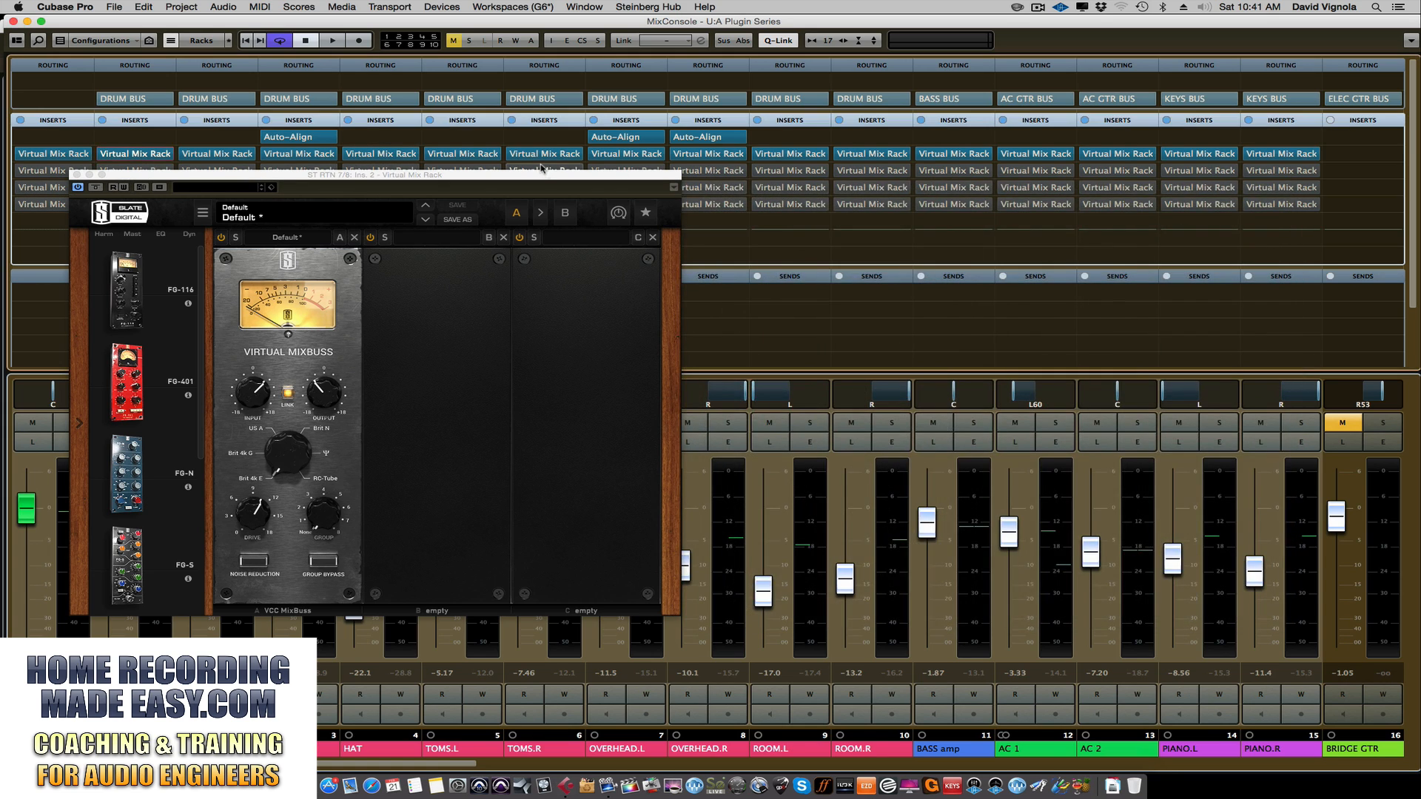
pyautogui.moveTo(541, 178); pyautogui.dragTo(693, 212)
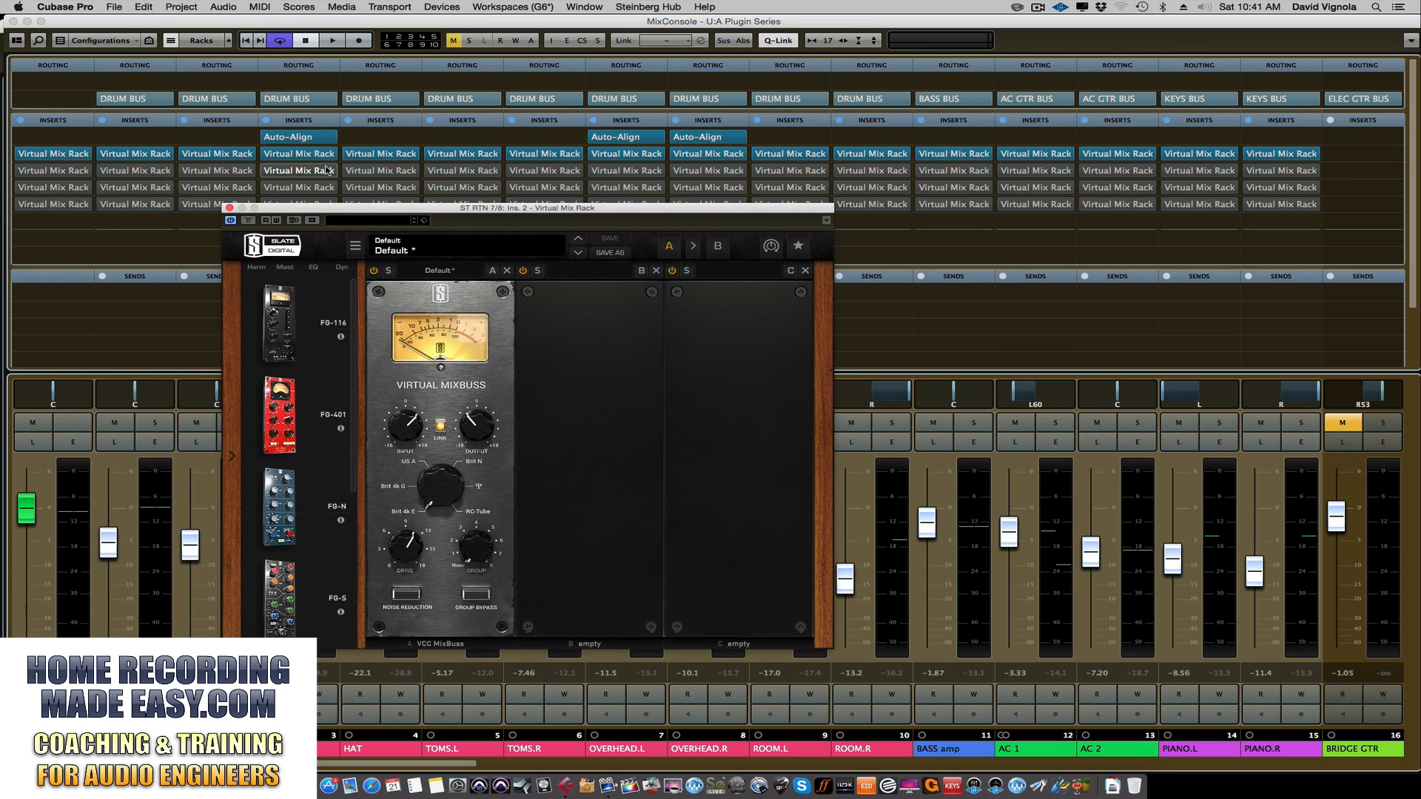
# Step: Bypass and re-enable the active ST RTN 7/8 Virtual Mix Rack insert twice, and close its window
pyautogui.click(13, 154)
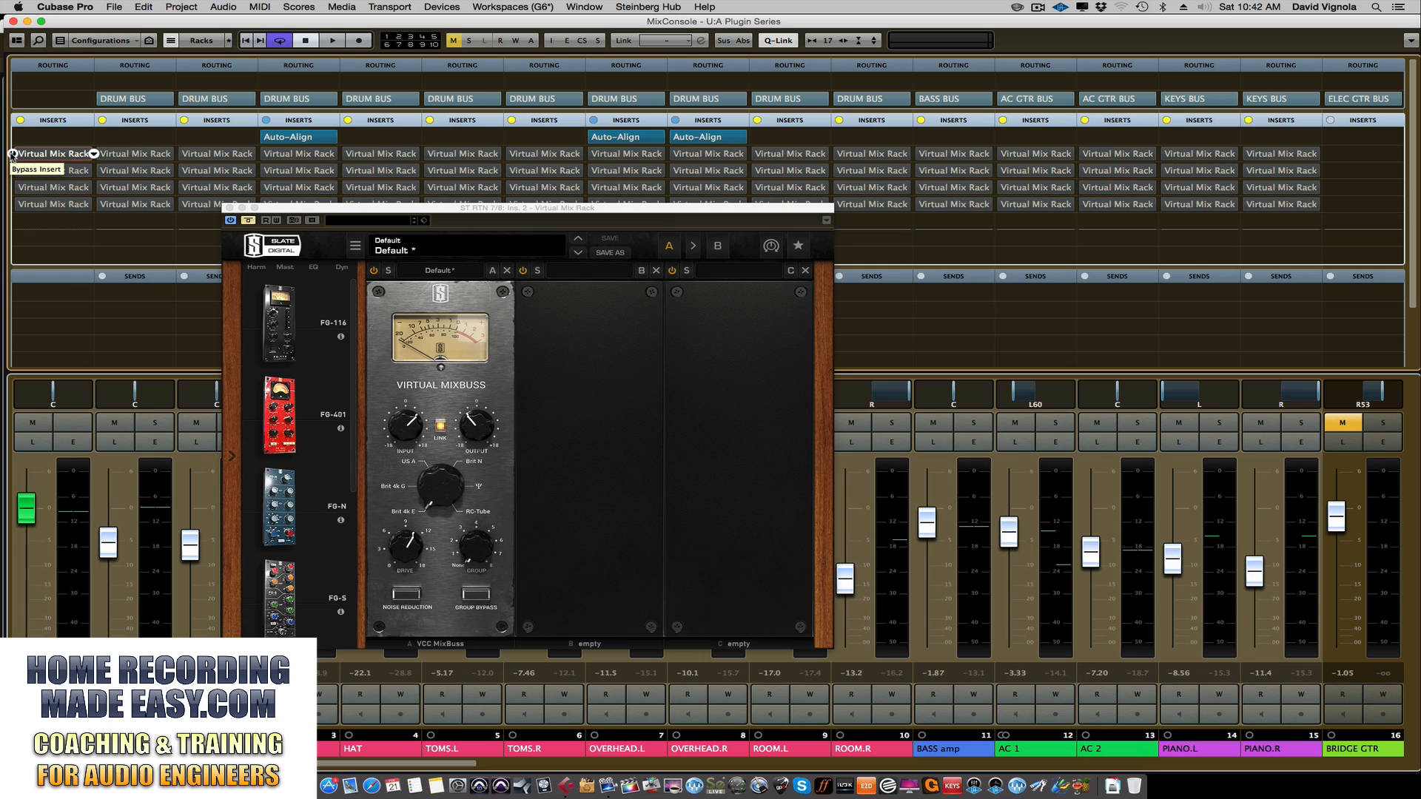
pyautogui.click(13, 154)
pyautogui.click(13, 154)
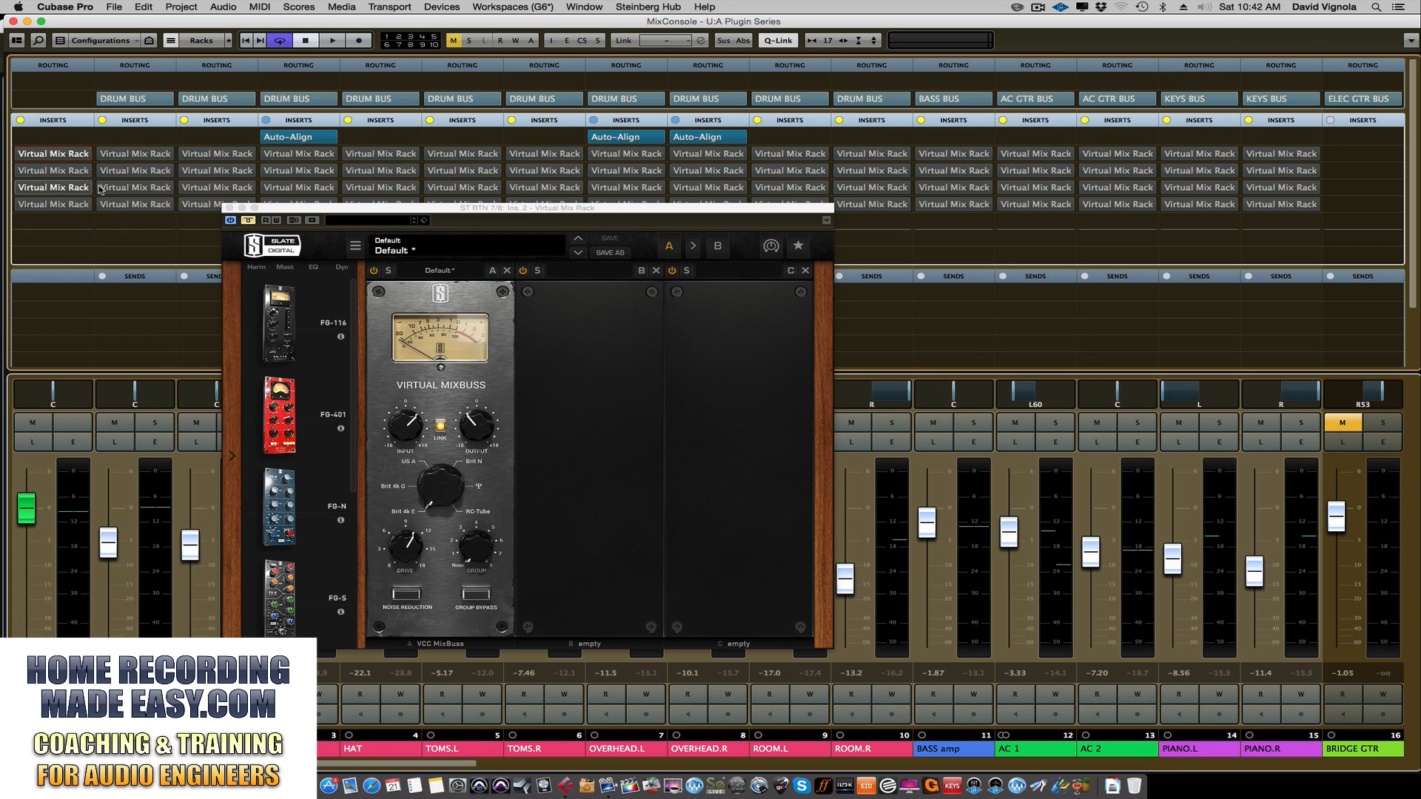
pyautogui.click(13, 153)
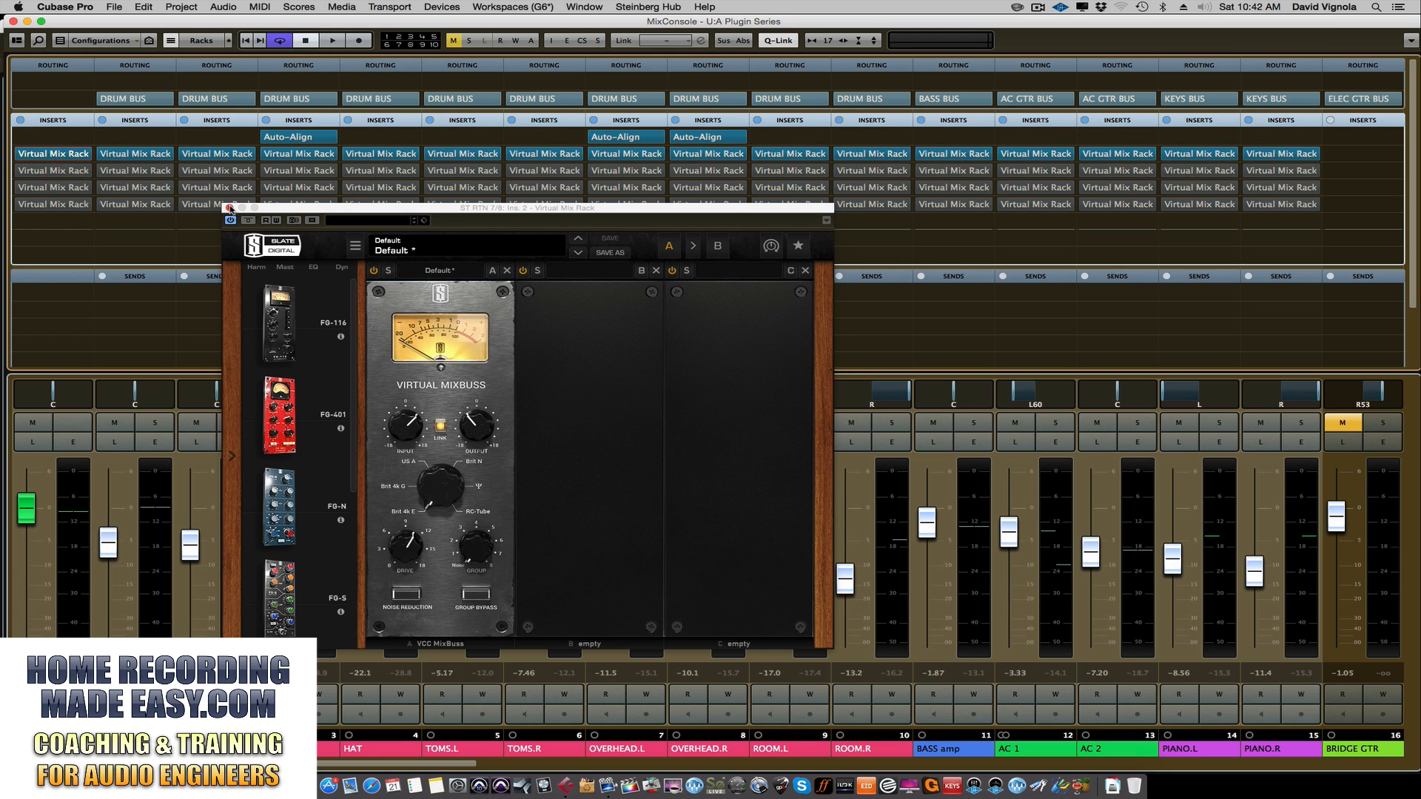
pyautogui.click(228, 208)
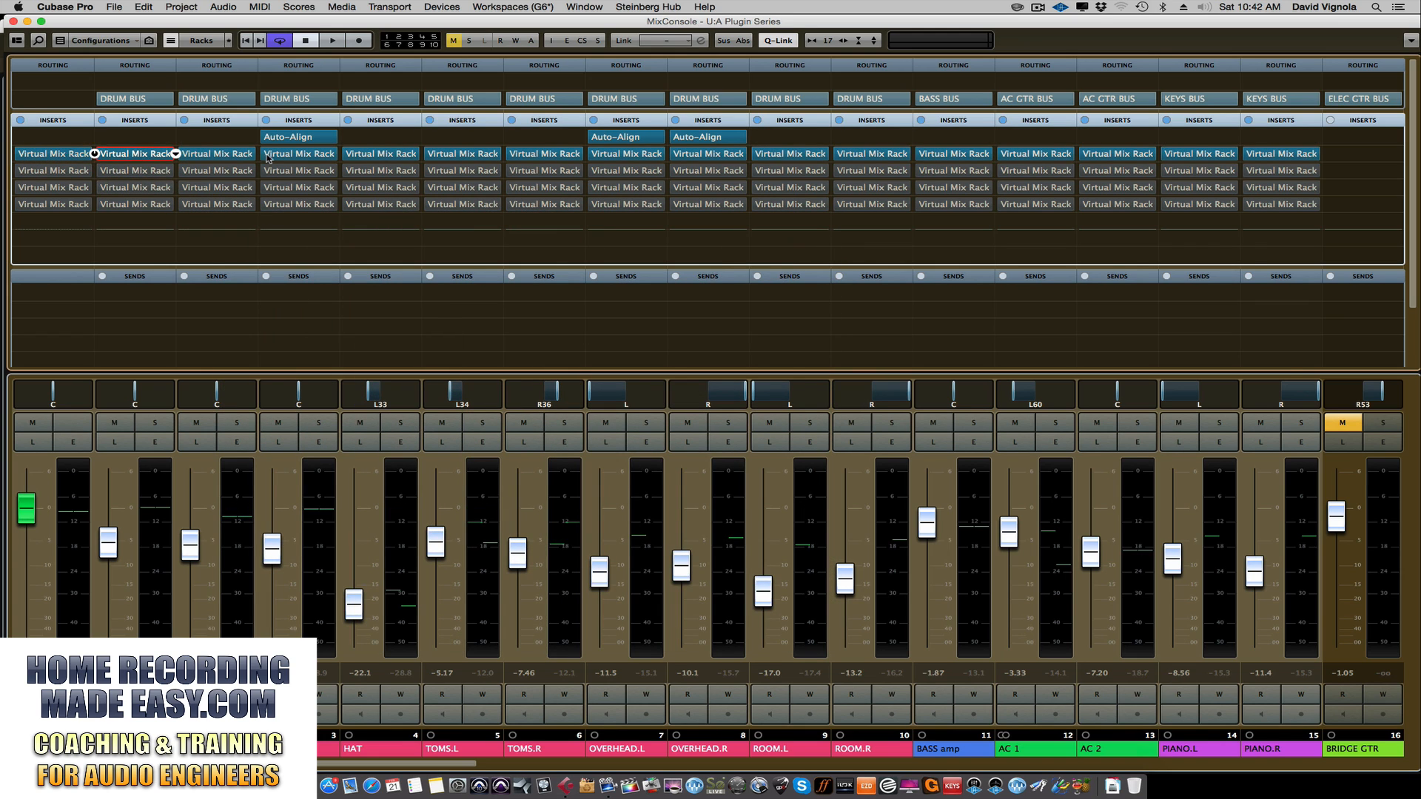
# Step: Open the KICK in channel's Virtual Mix Rack, start playback to check its VU meter, and close the rack
pyautogui.click(268, 158)
pyautogui.moveTo(774, 189); pyautogui.dragTo(361, 191)
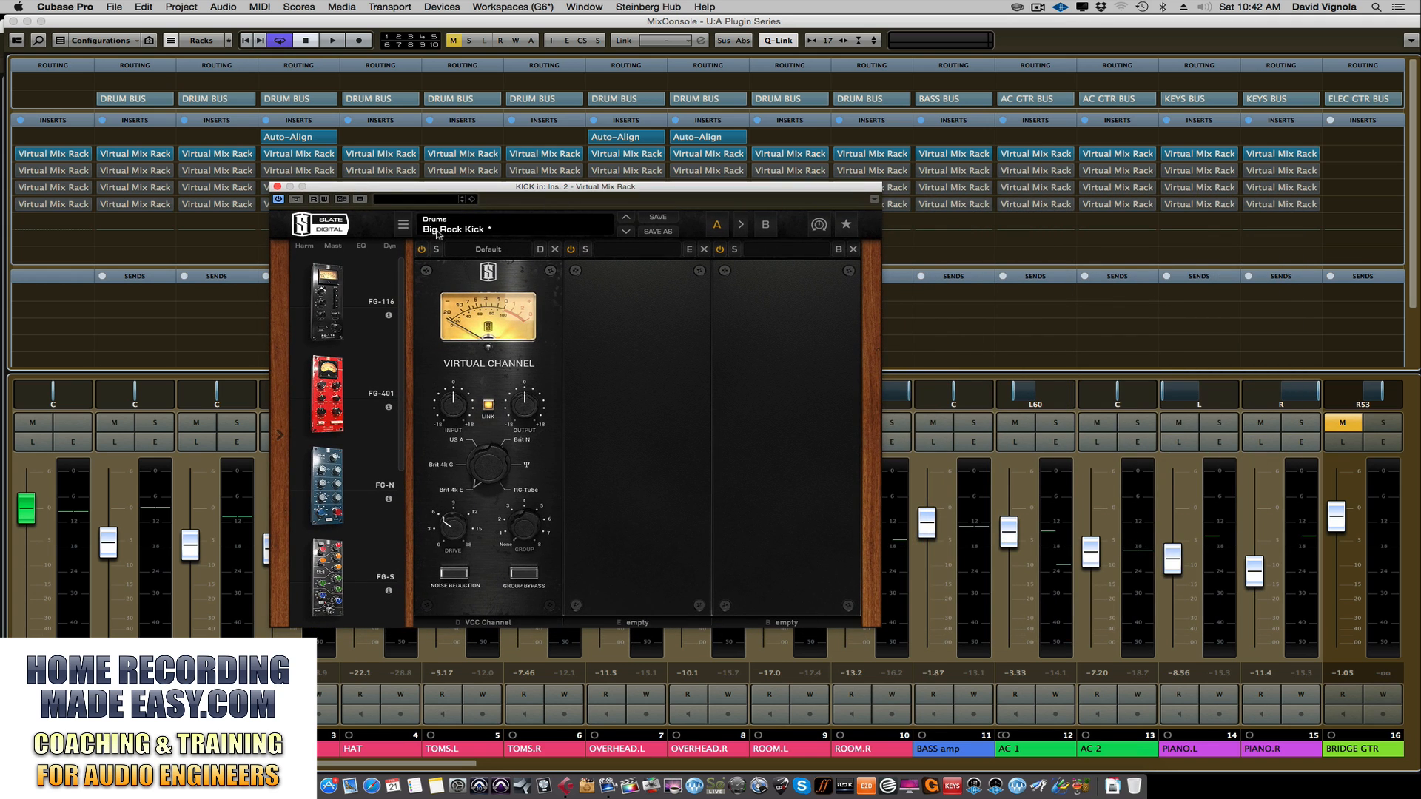
pyautogui.press('space')
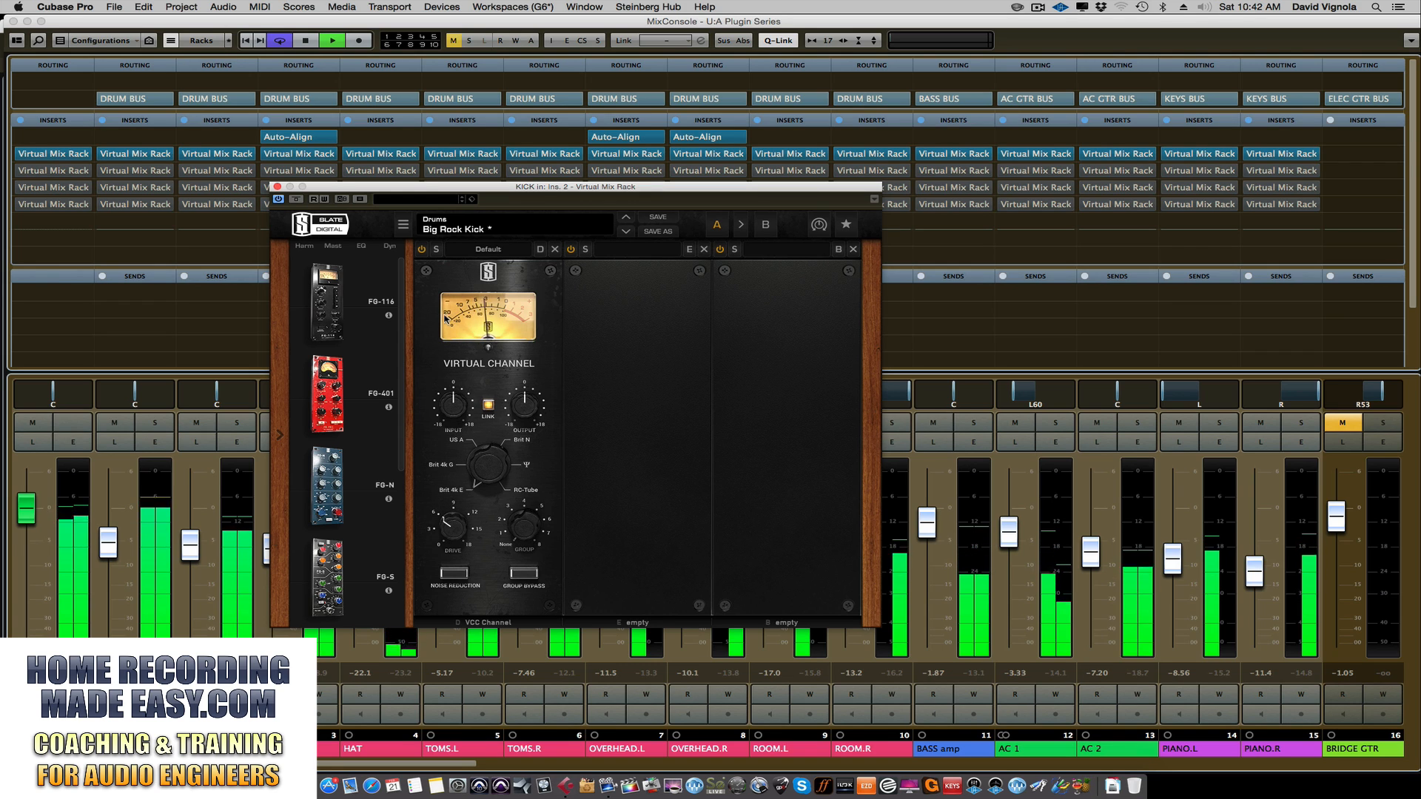
pyautogui.click(277, 187)
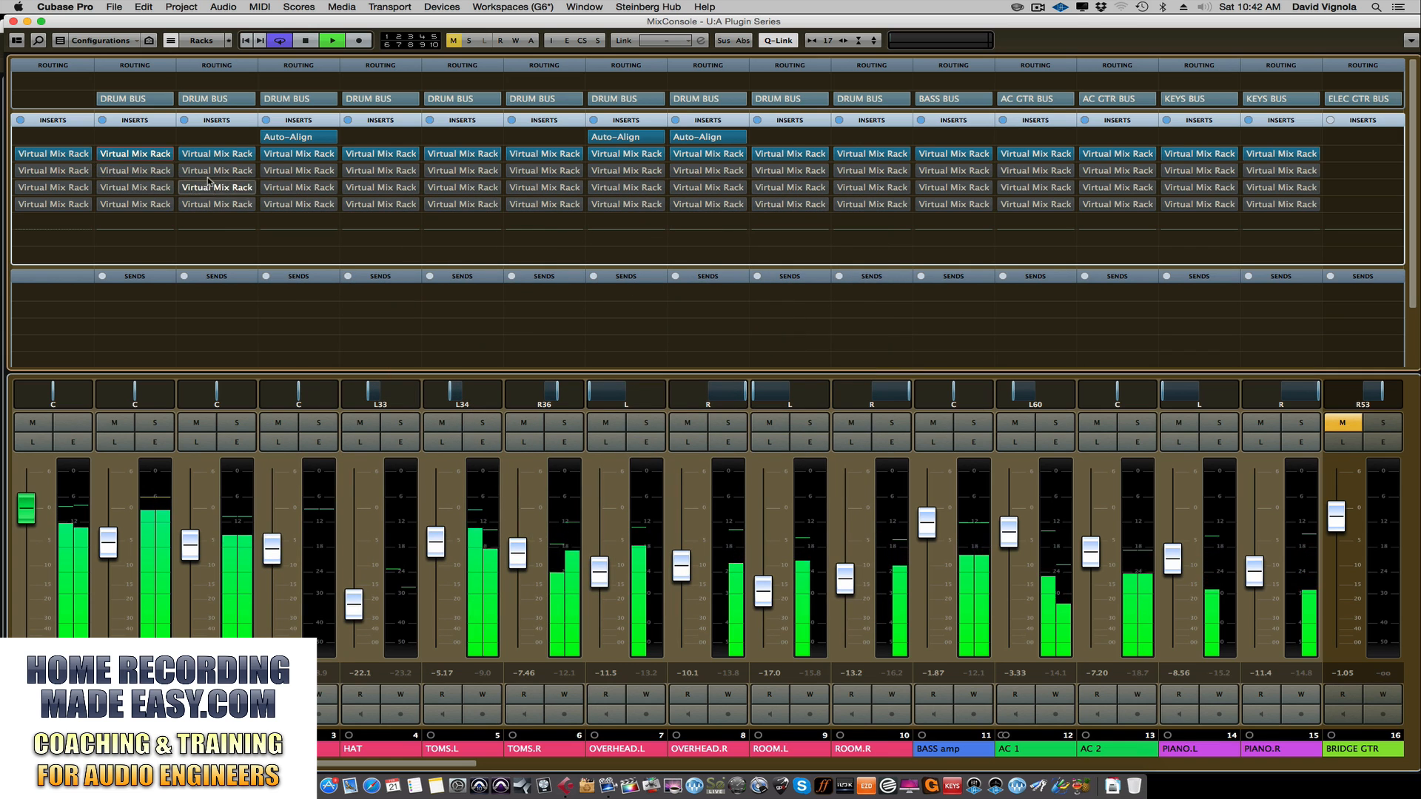
# Step: Check the Virtual Channel VU meters in the KICK out and SNARE Virtual Mix Racks during playback, and close both racks
pyautogui.click(211, 154)
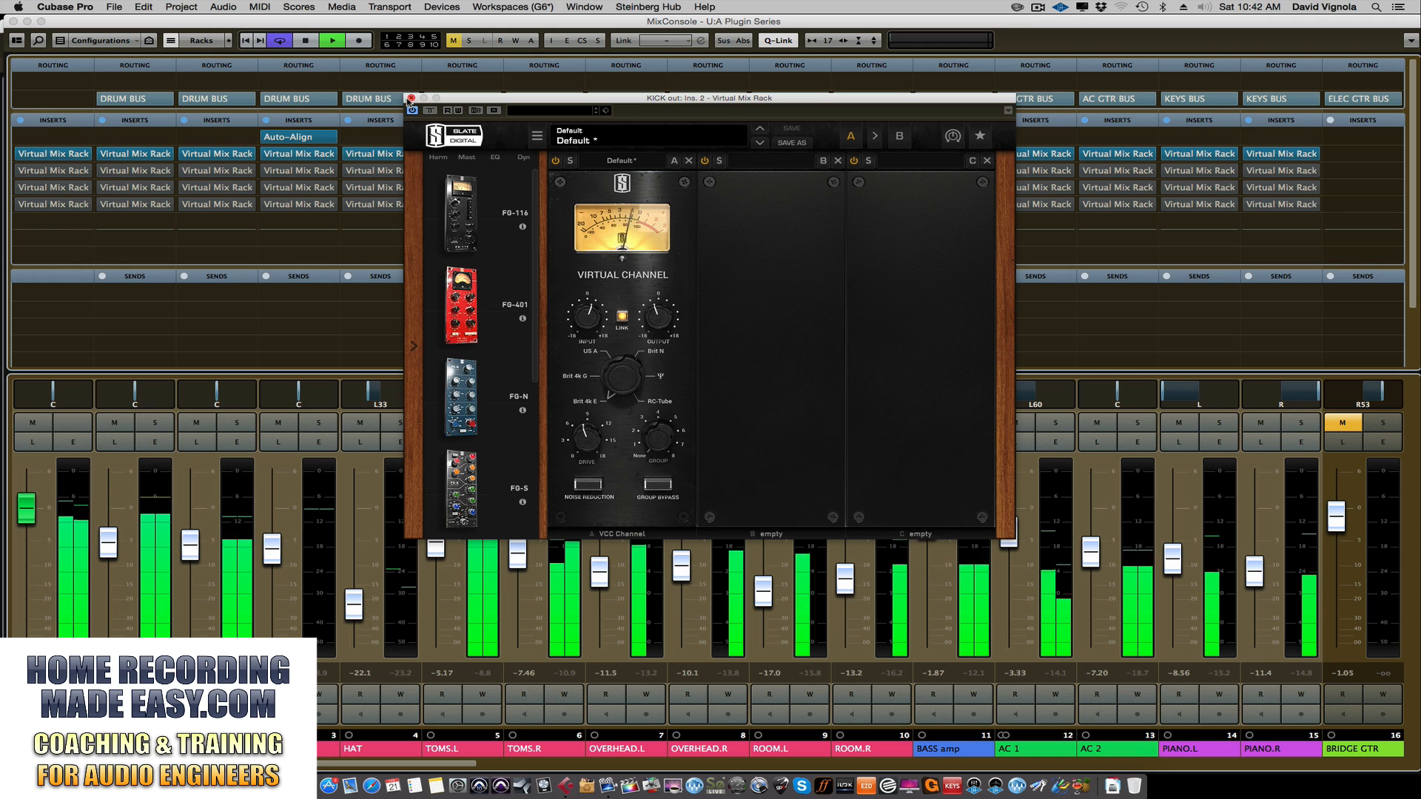
pyautogui.click(411, 97)
pyautogui.click(291, 154)
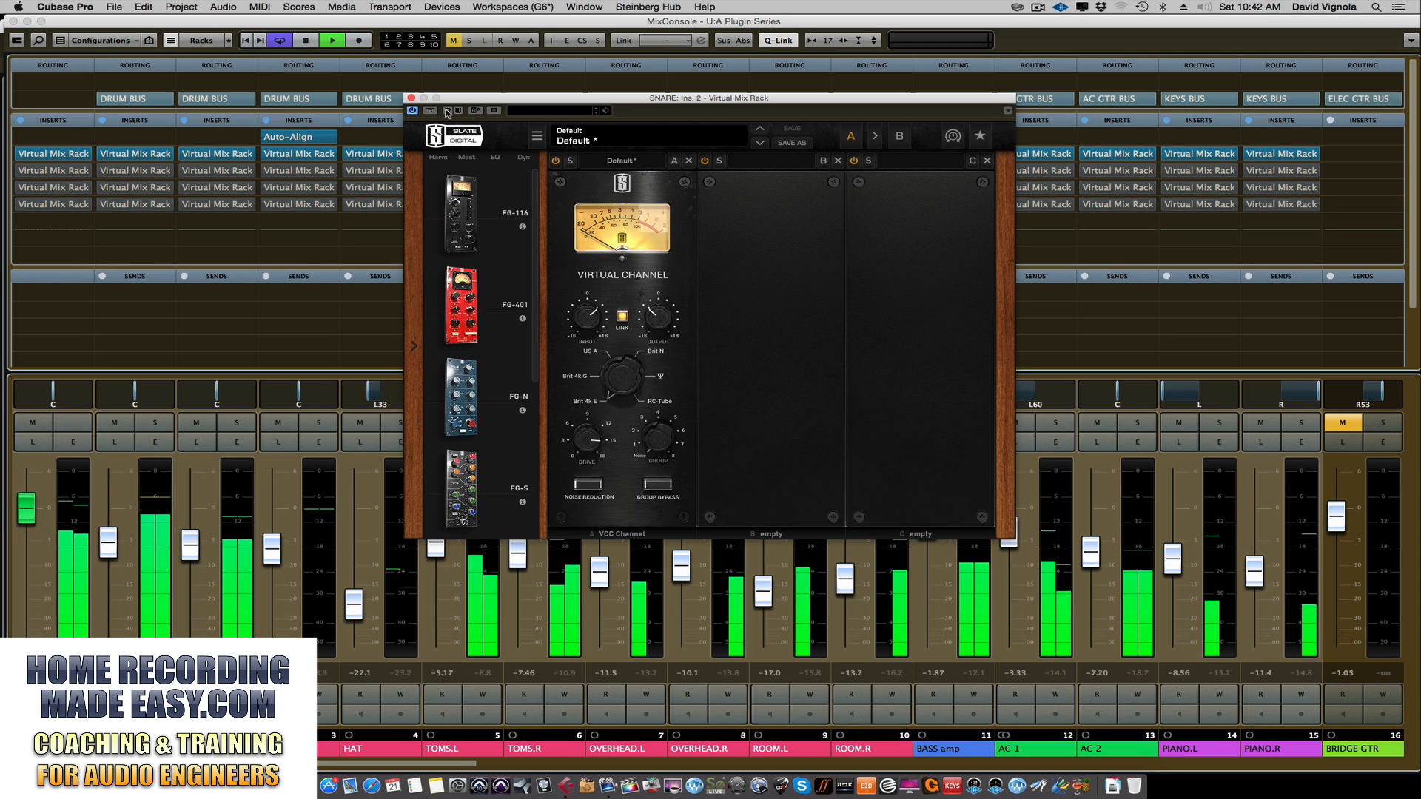
pyautogui.moveTo(467, 102); pyautogui.dragTo(441, 175)
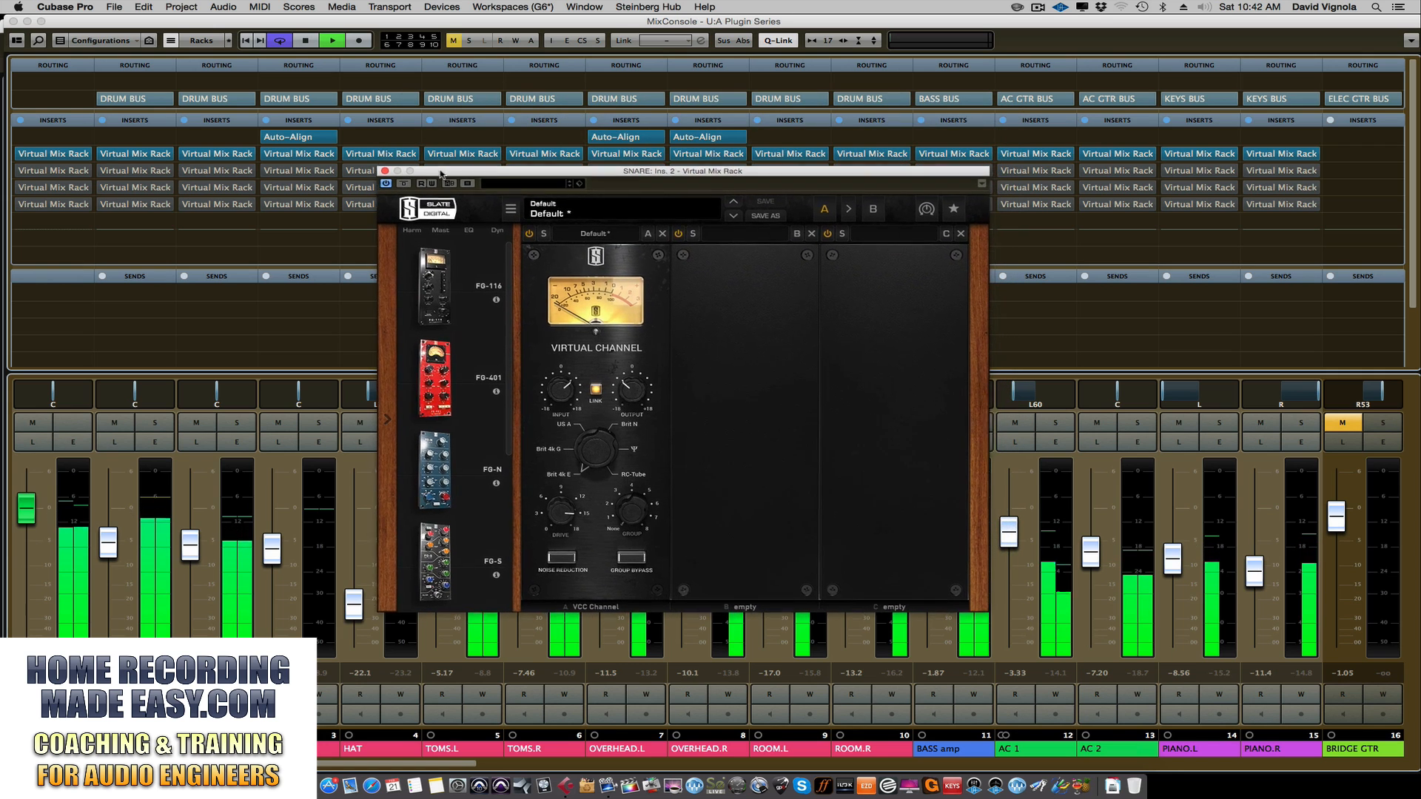
pyautogui.click(385, 171)
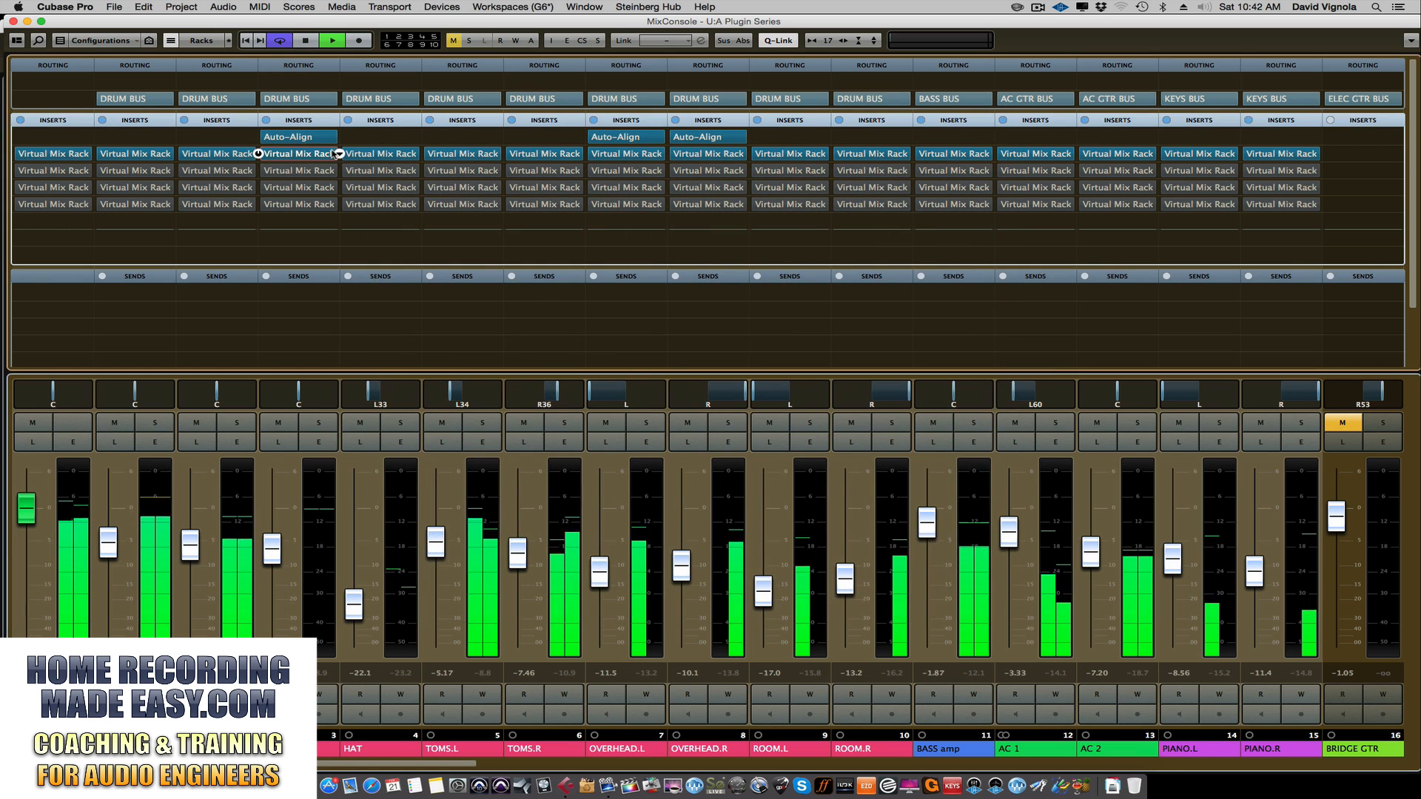
# Step: Inspect the Virtual Channel in the TOMS.L and KICK out racks, stop playback, and view the TOMS.L rack once more
pyautogui.click(468, 155)
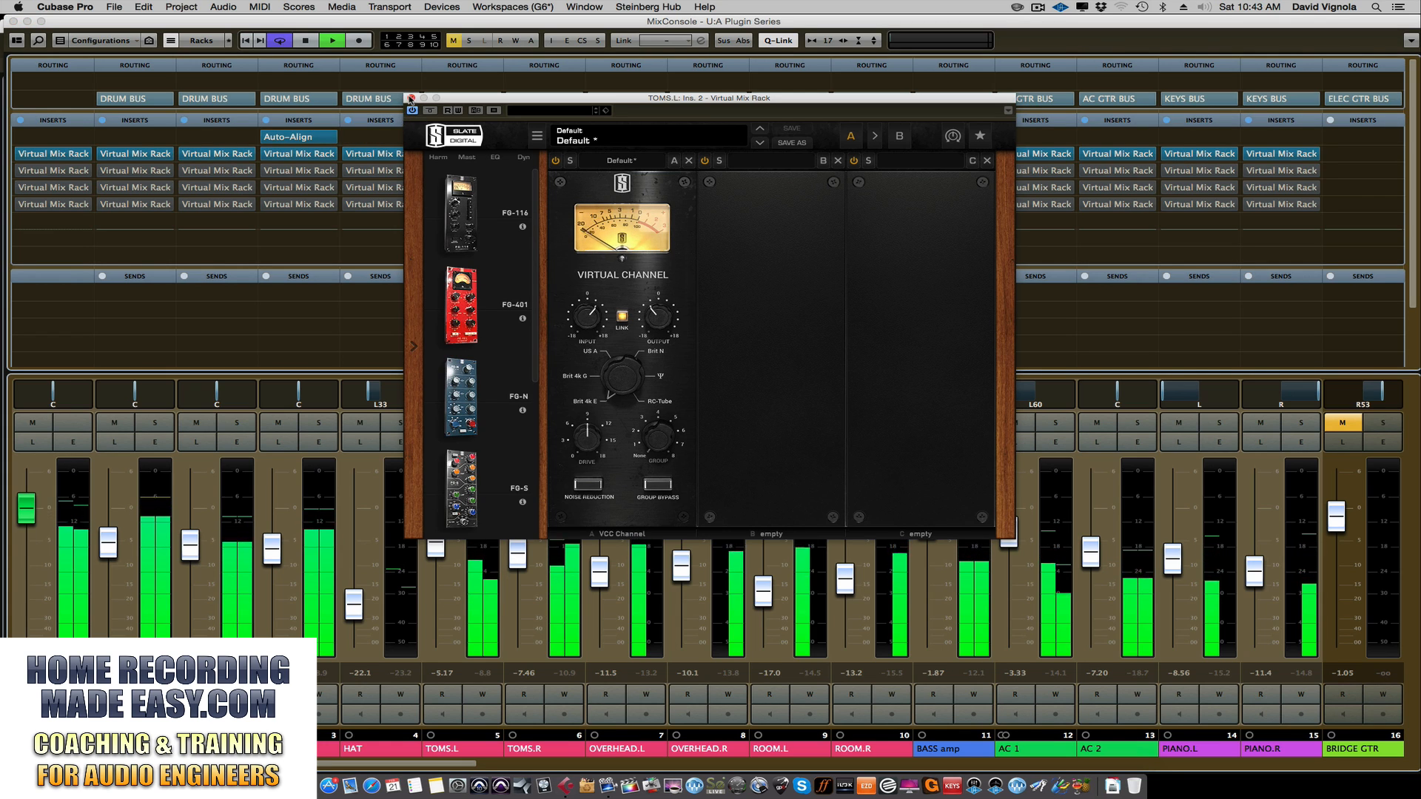
pyautogui.click(411, 97)
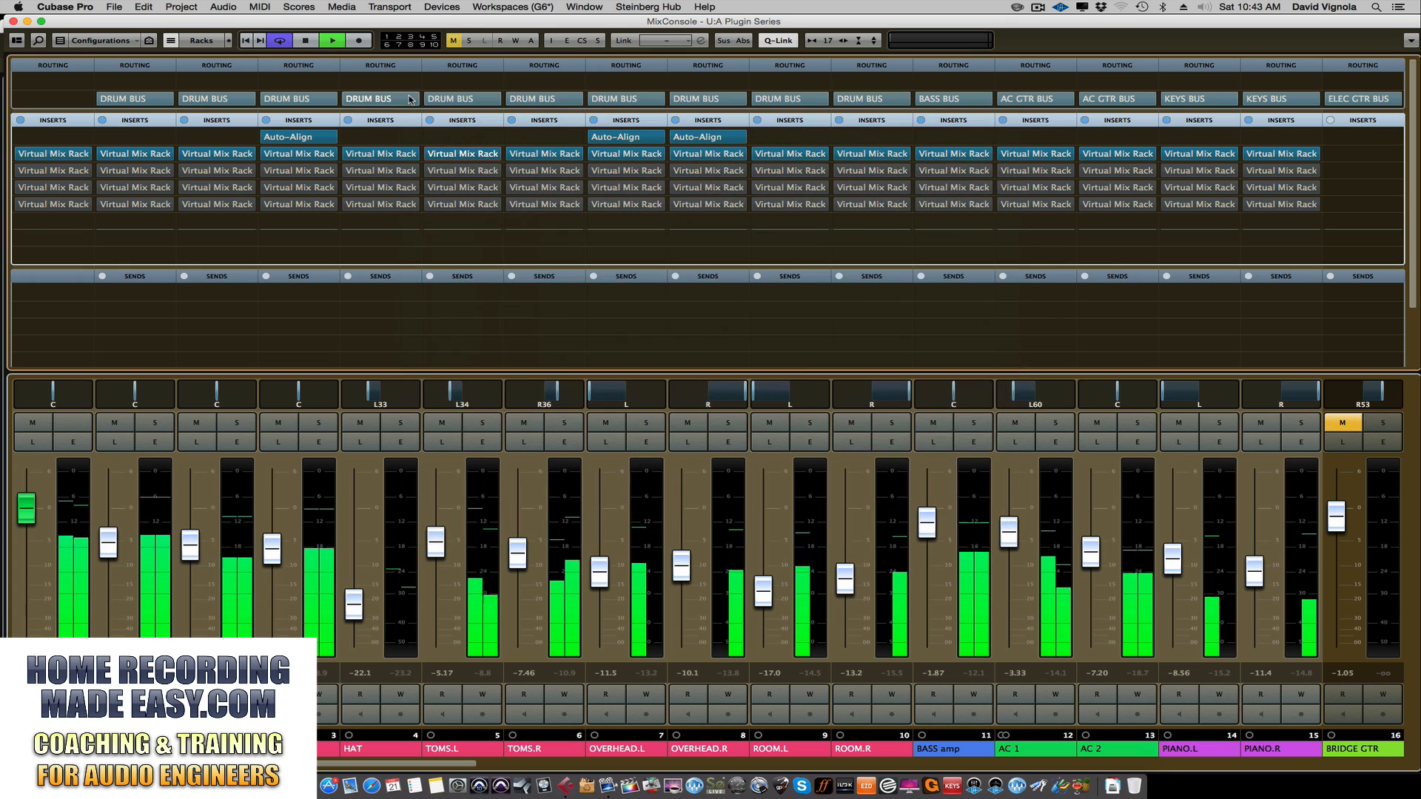
pyautogui.click(457, 176)
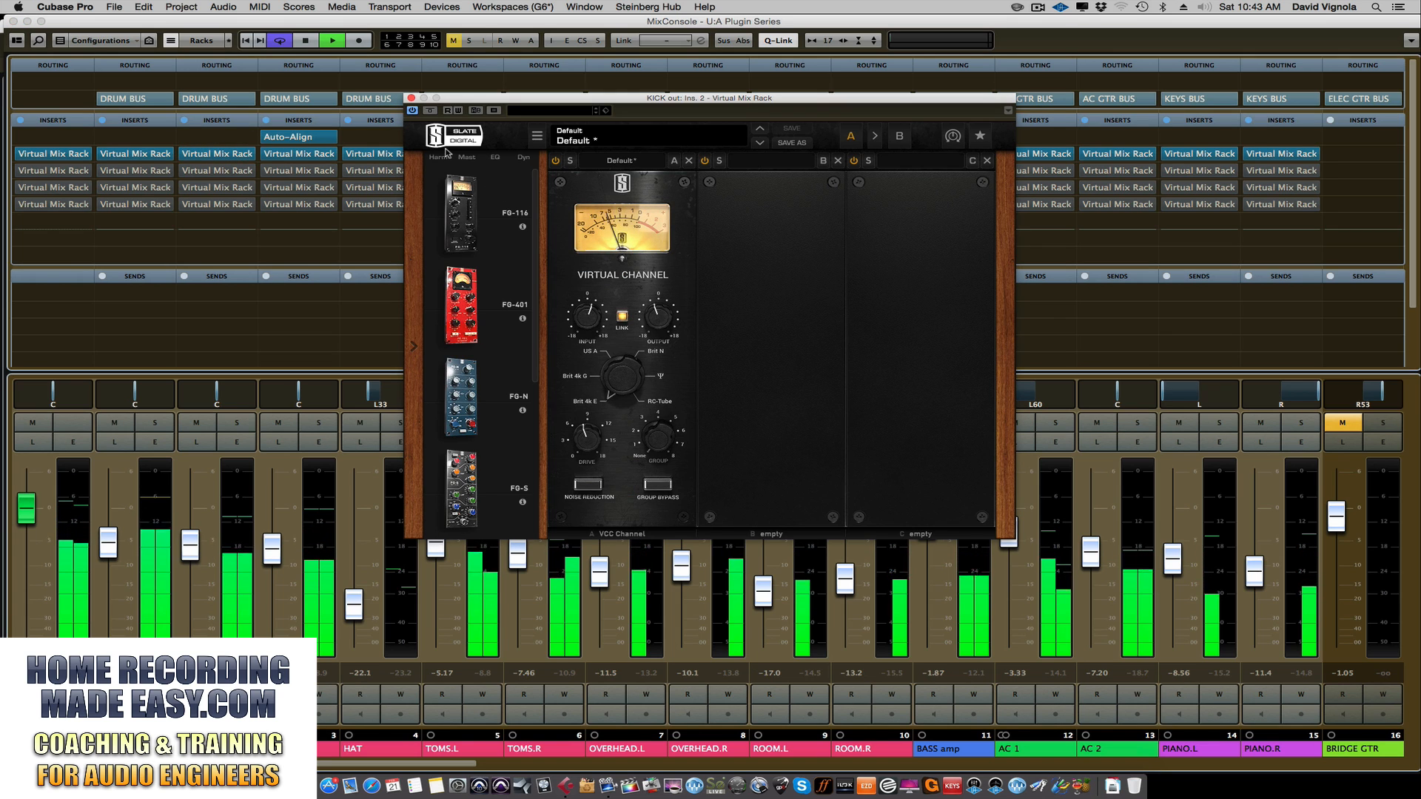
pyautogui.click(410, 97)
pyautogui.press('space')
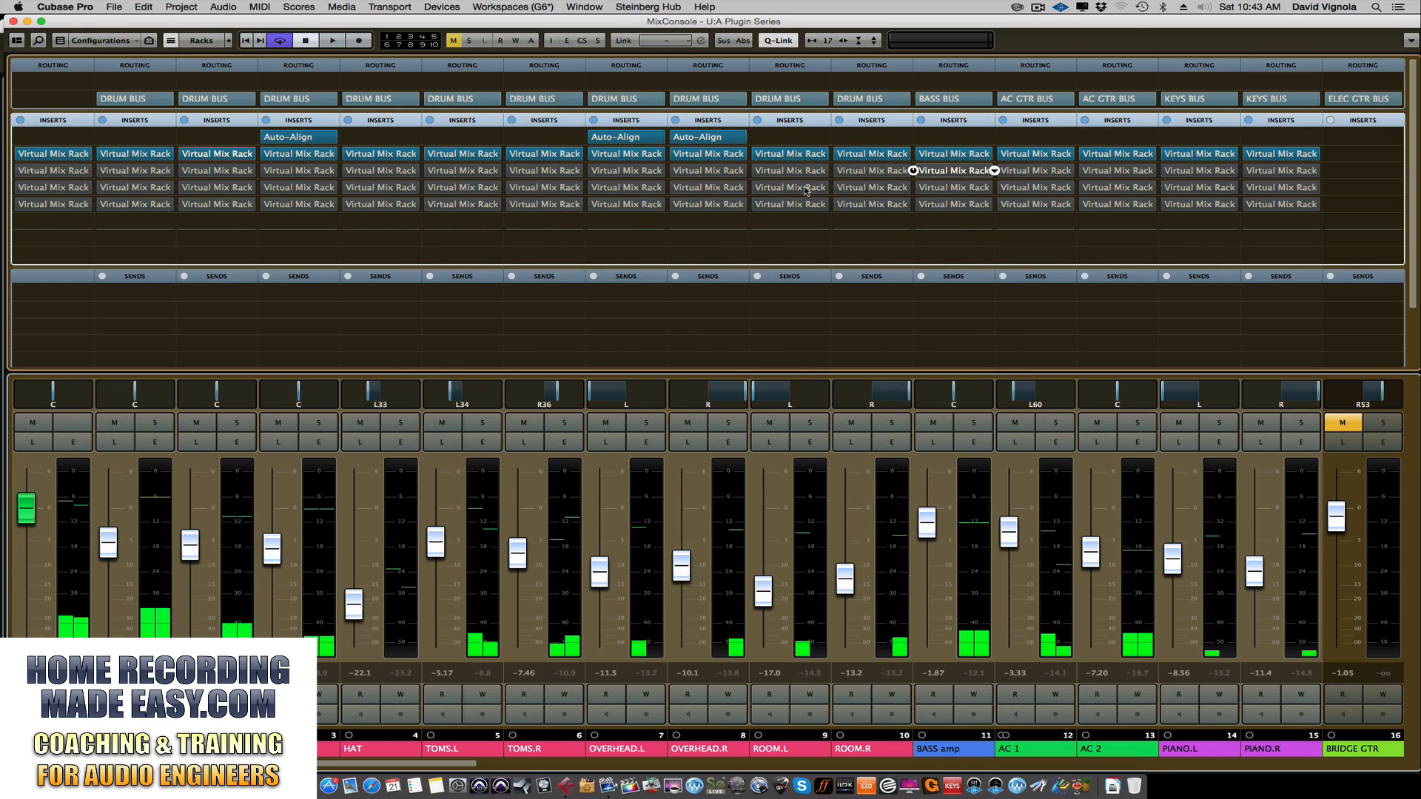
pyautogui.click(479, 155)
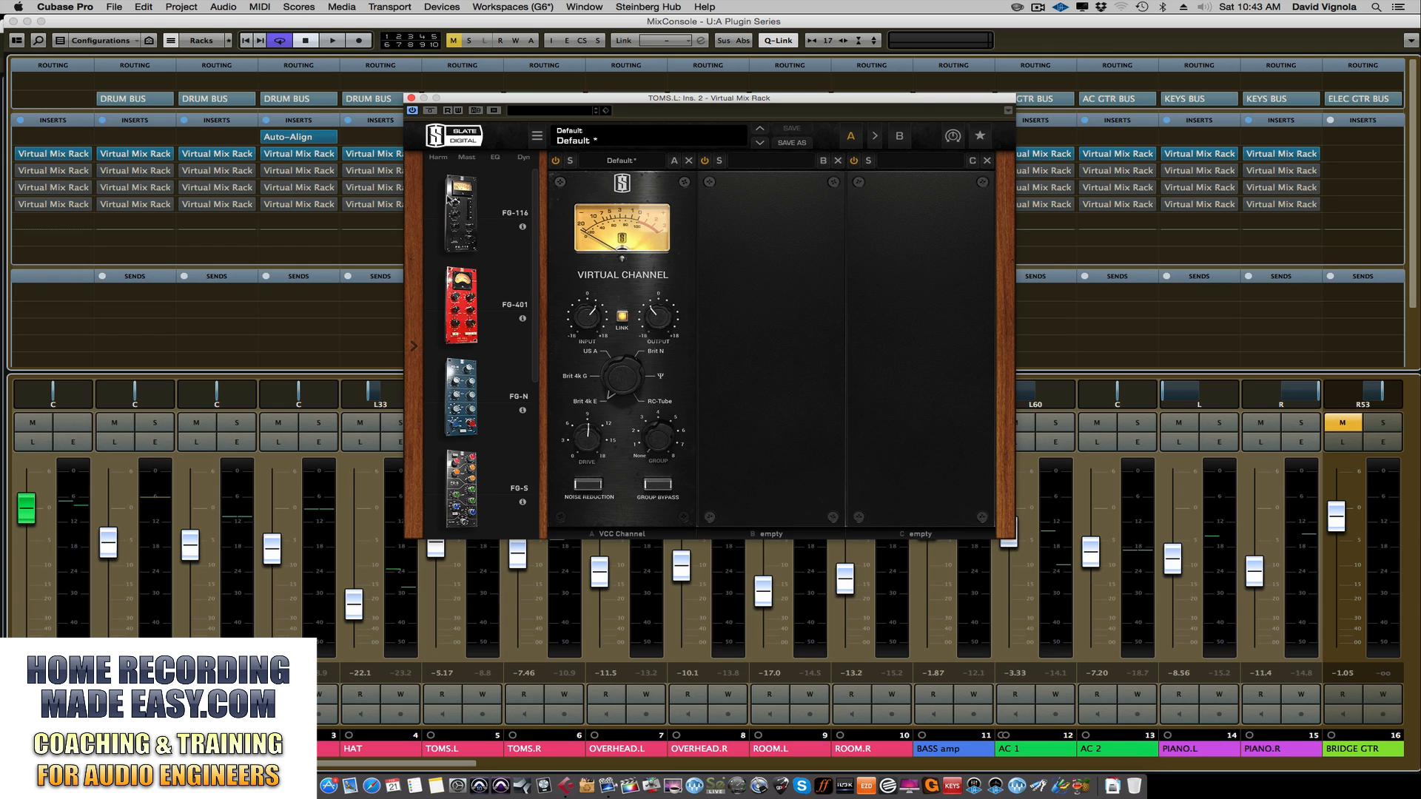
pyautogui.click(410, 97)
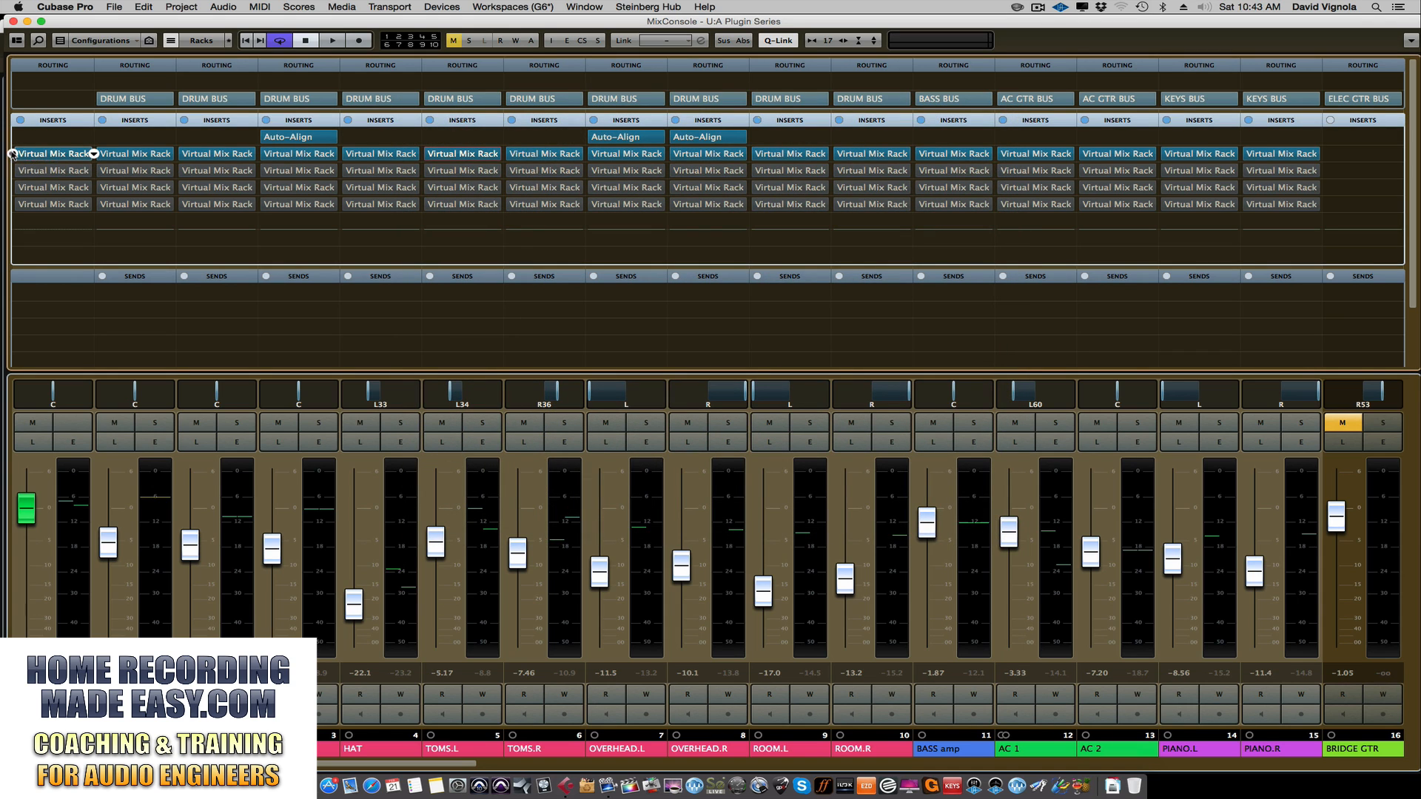
# Step: Play the mix while bypassing and re-enabling the insert 2 Virtual Mix Rack across the channels to compare the sound, and stop playback
pyautogui.click(12, 154)
pyautogui.press('space')
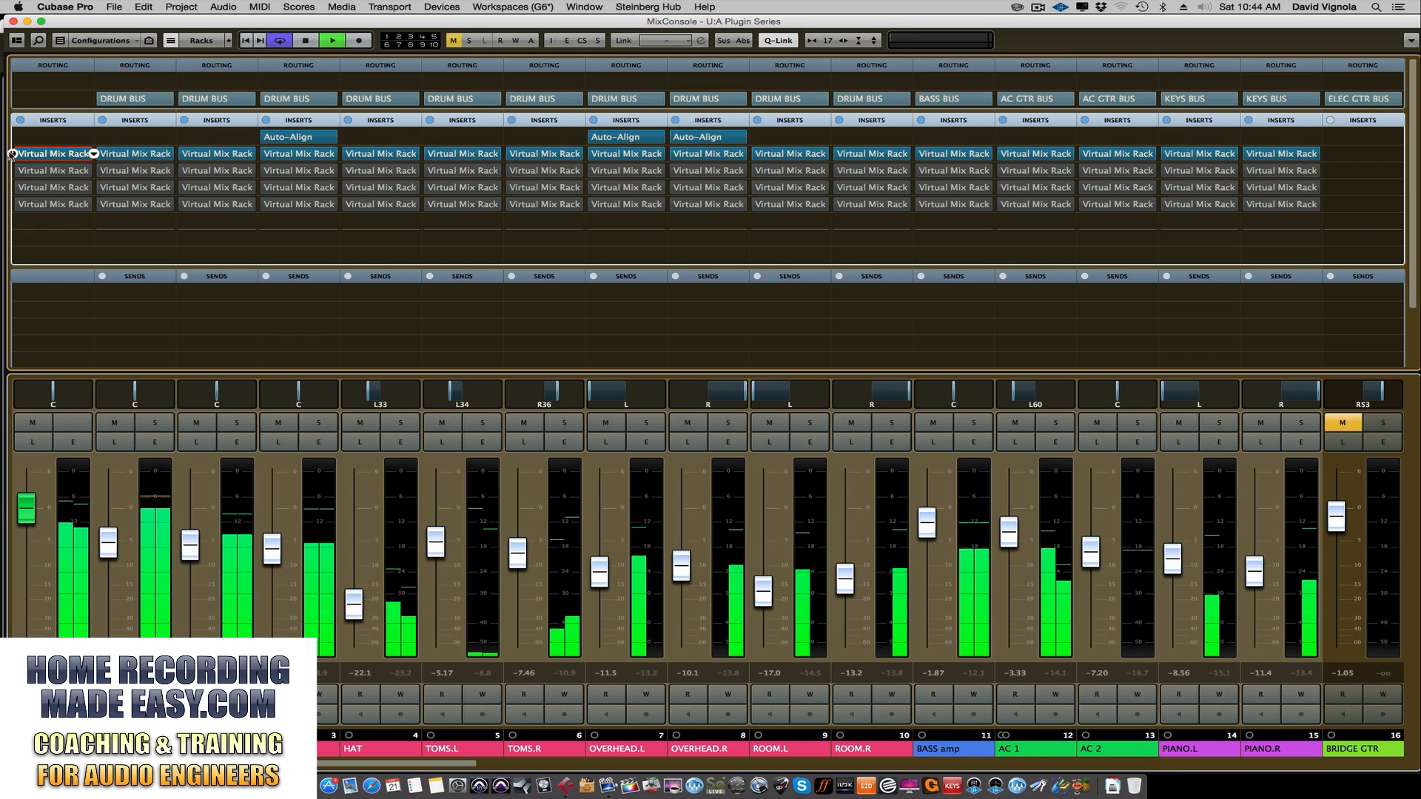
pyautogui.click(11, 154)
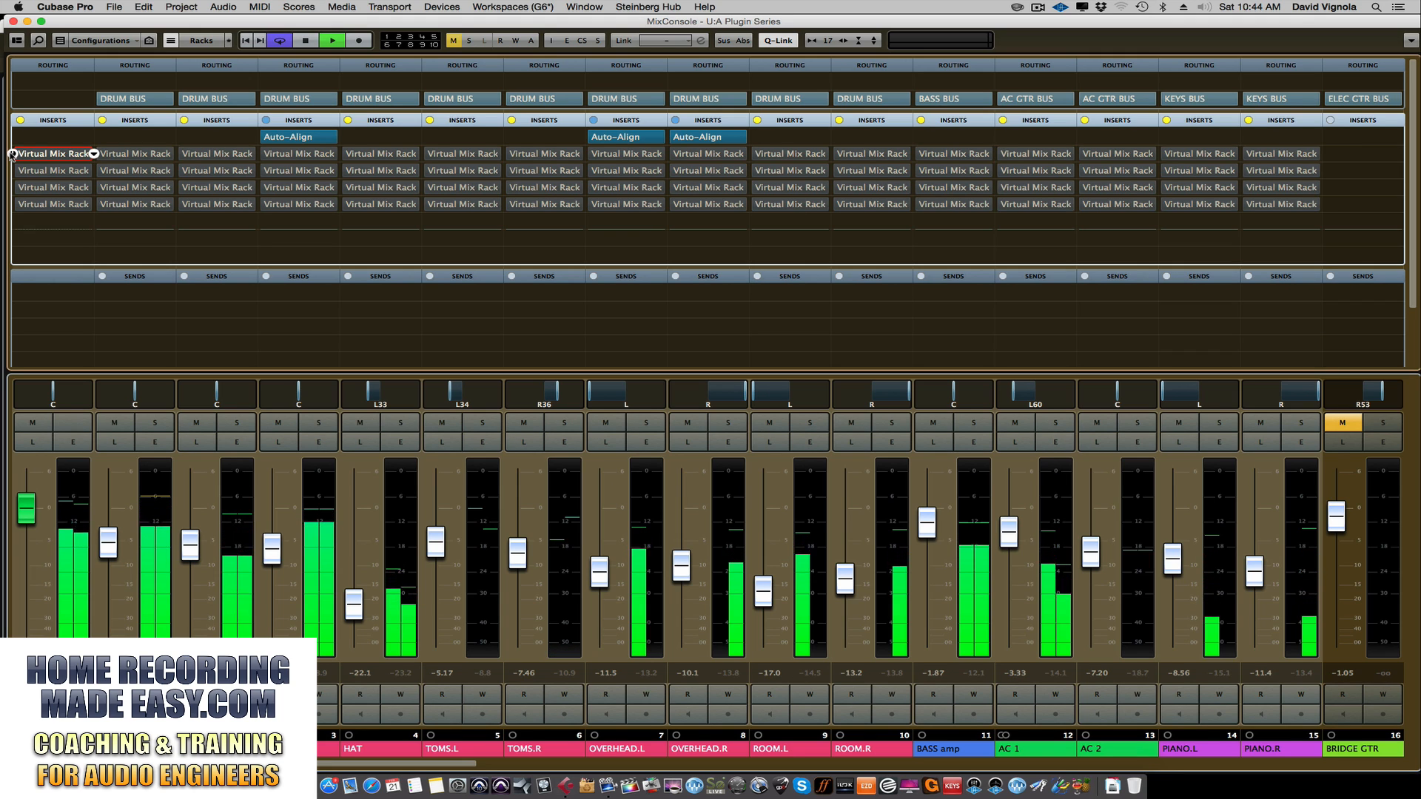
pyautogui.click(12, 154)
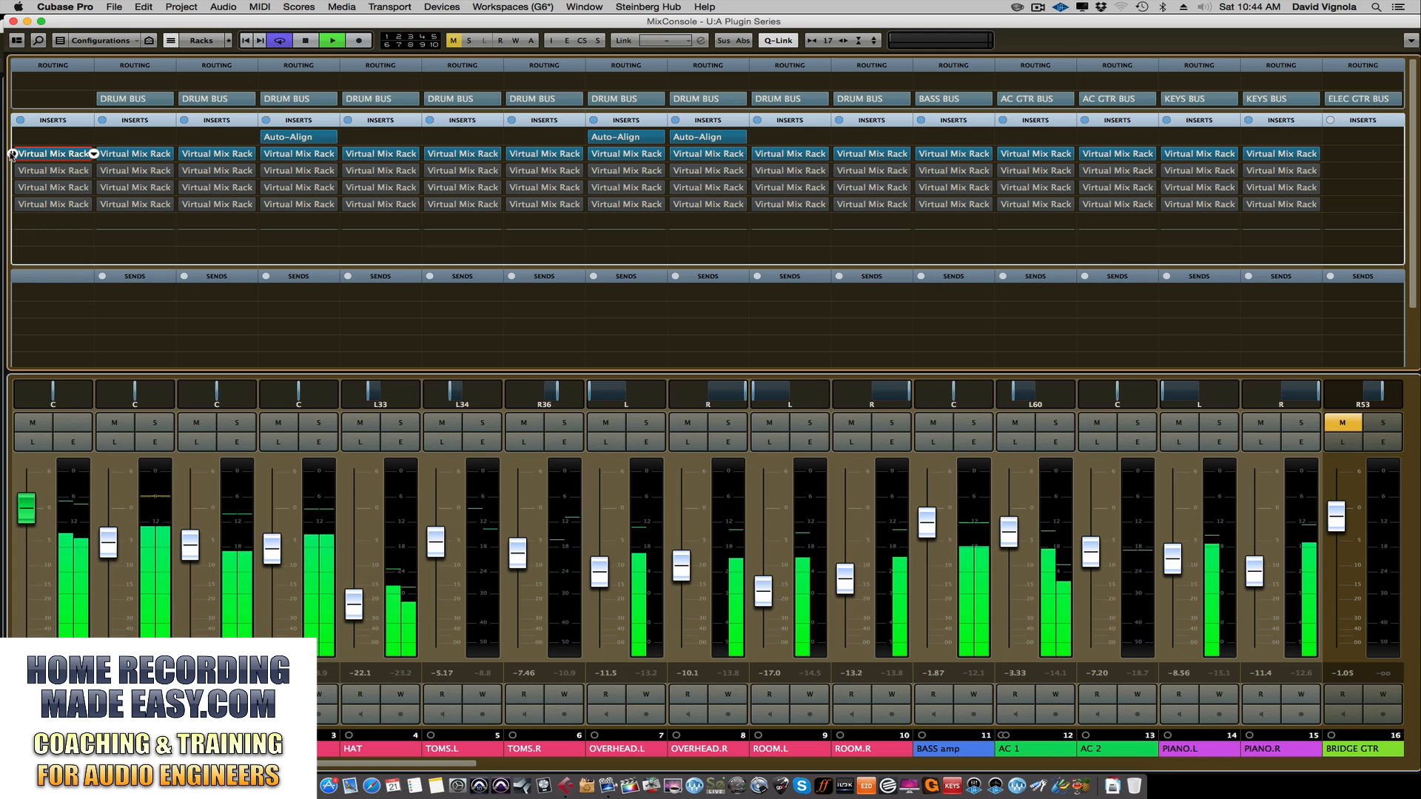
pyautogui.click(12, 154)
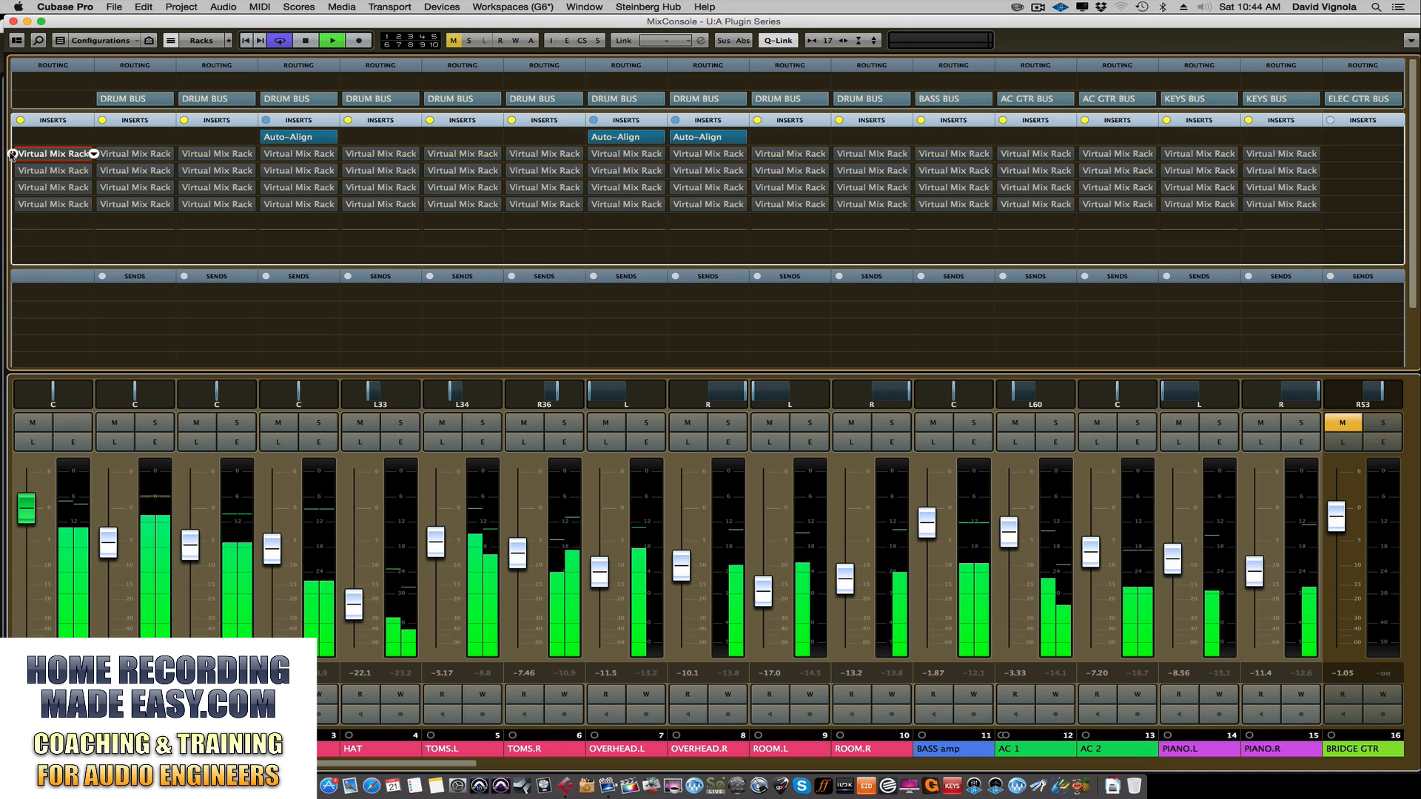
pyautogui.click(12, 154)
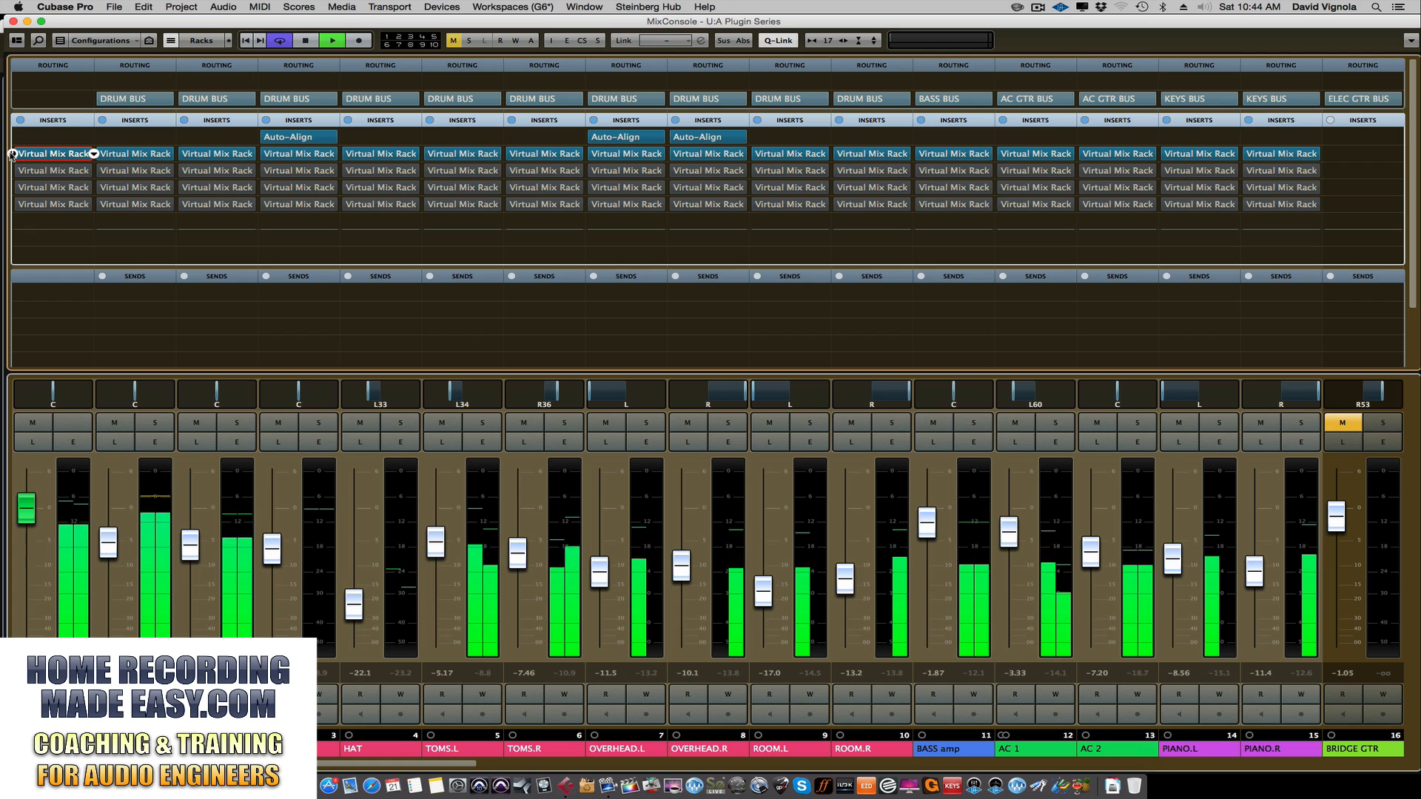
pyautogui.press('space')
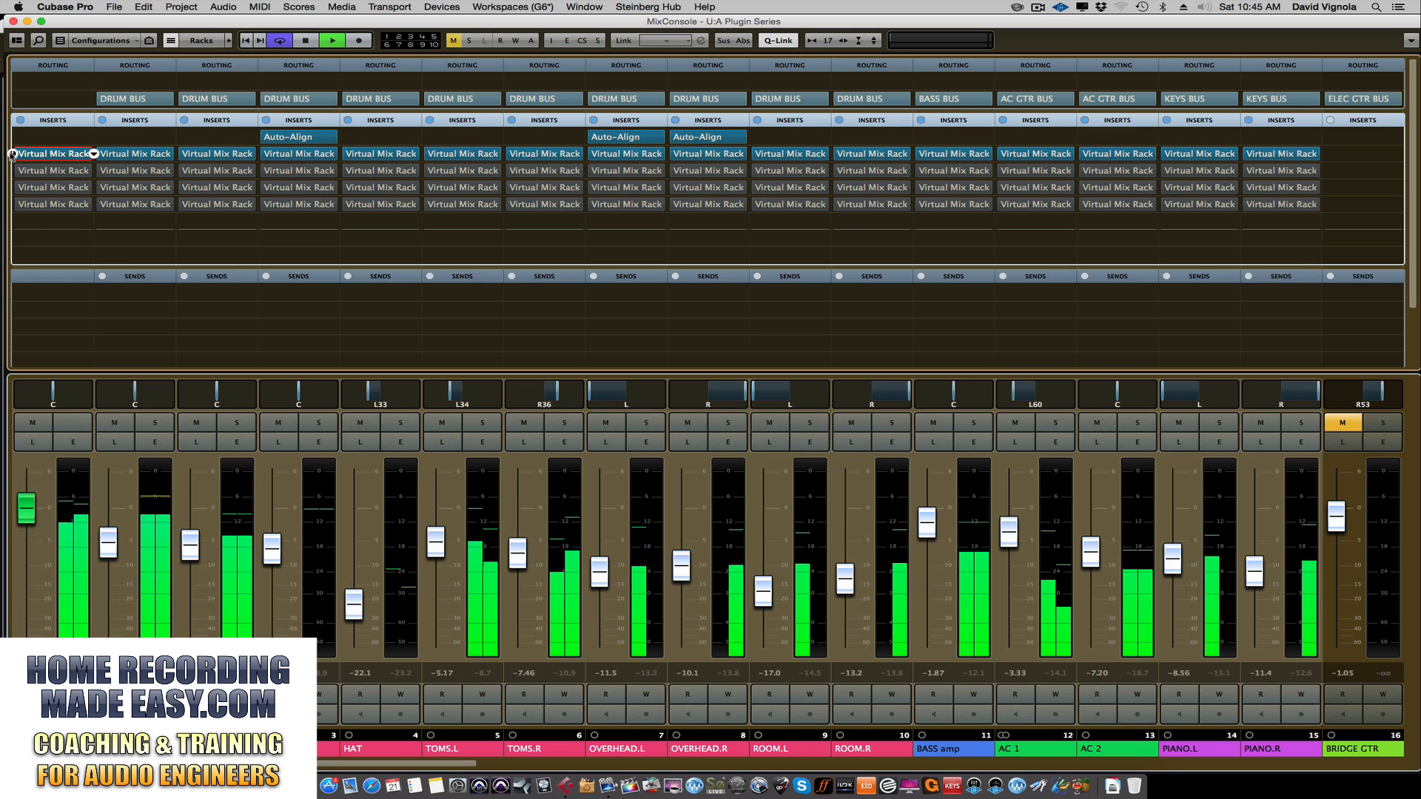
# Step: Bypass and re-enable the insert 2 Virtual Mix Rack two more times across the channels during playback
pyautogui.click(12, 153)
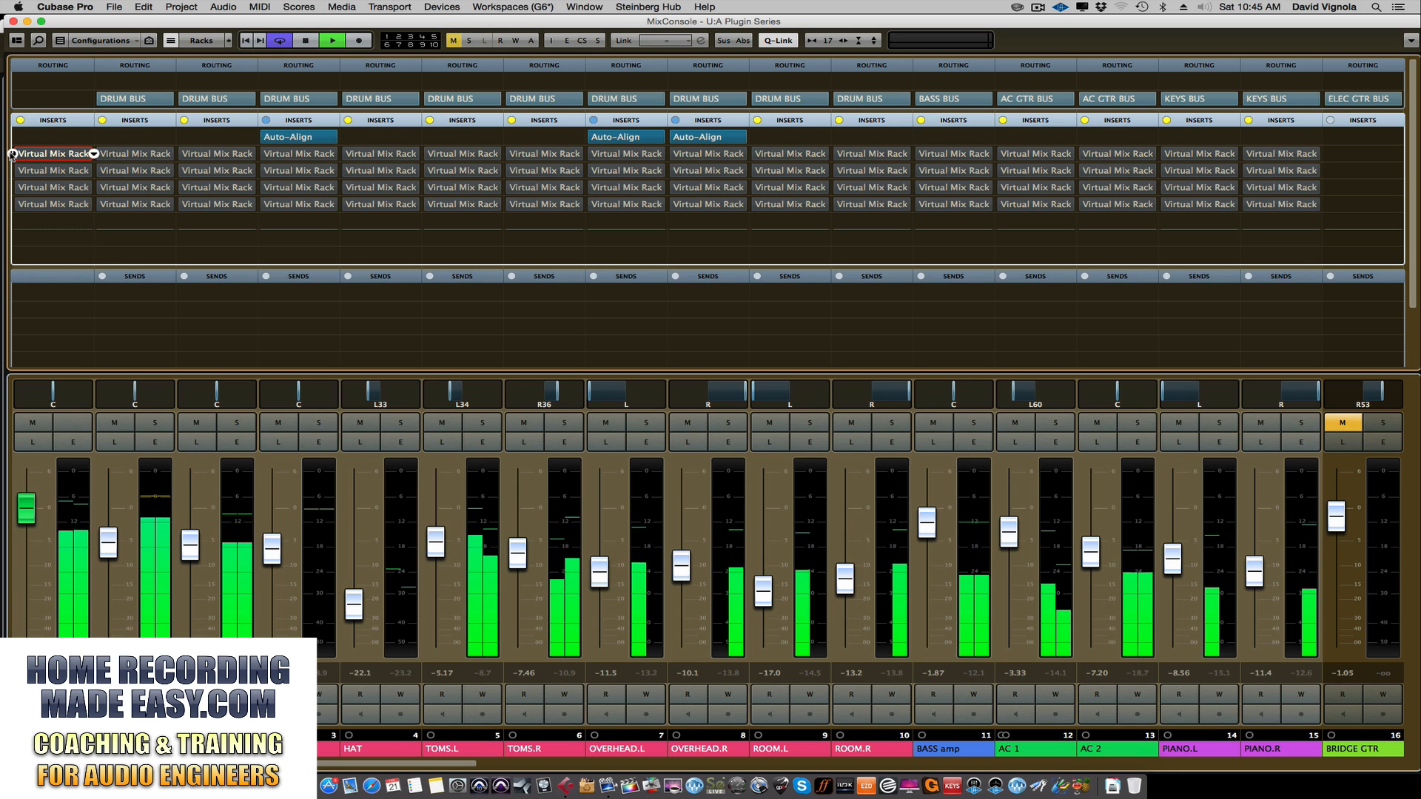
pyautogui.click(13, 154)
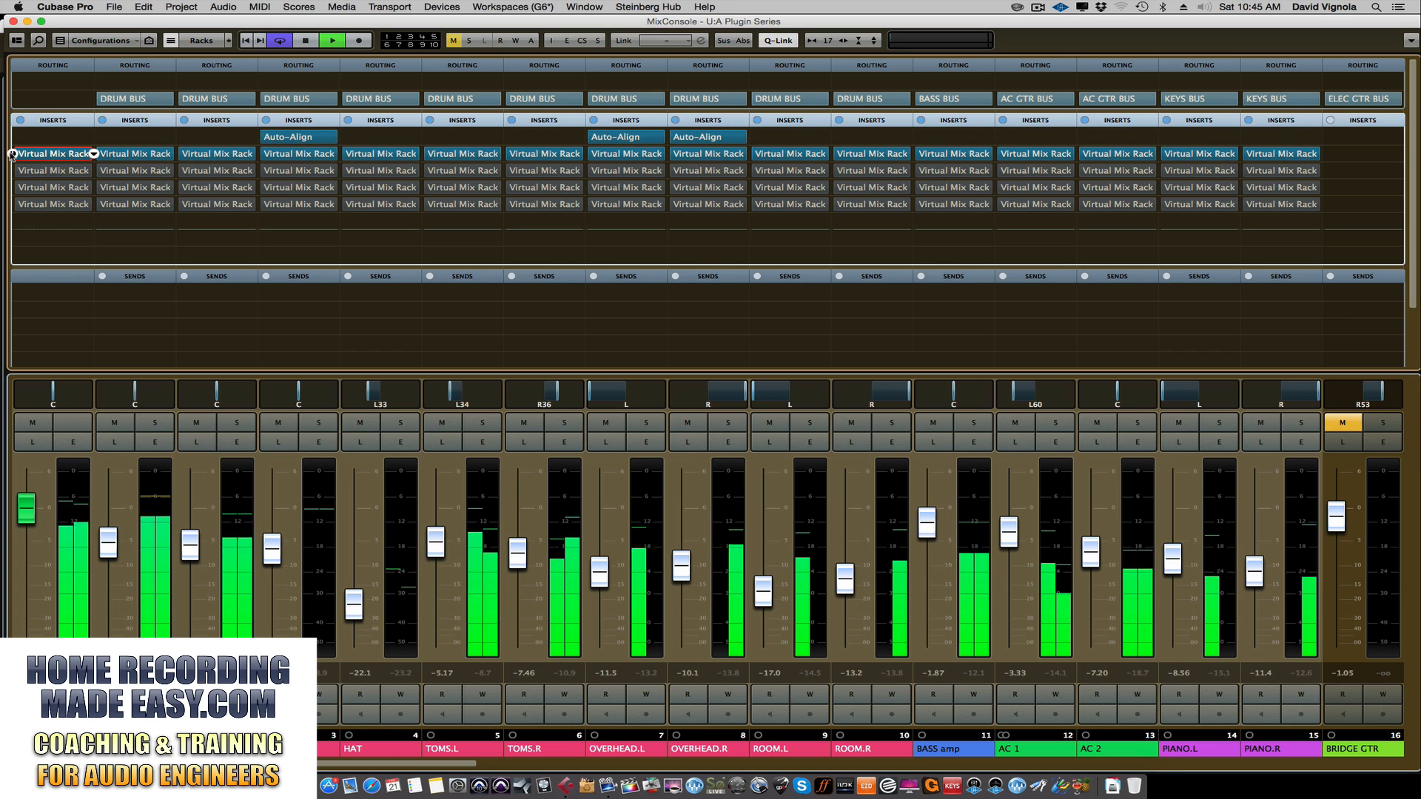
pyautogui.click(13, 154)
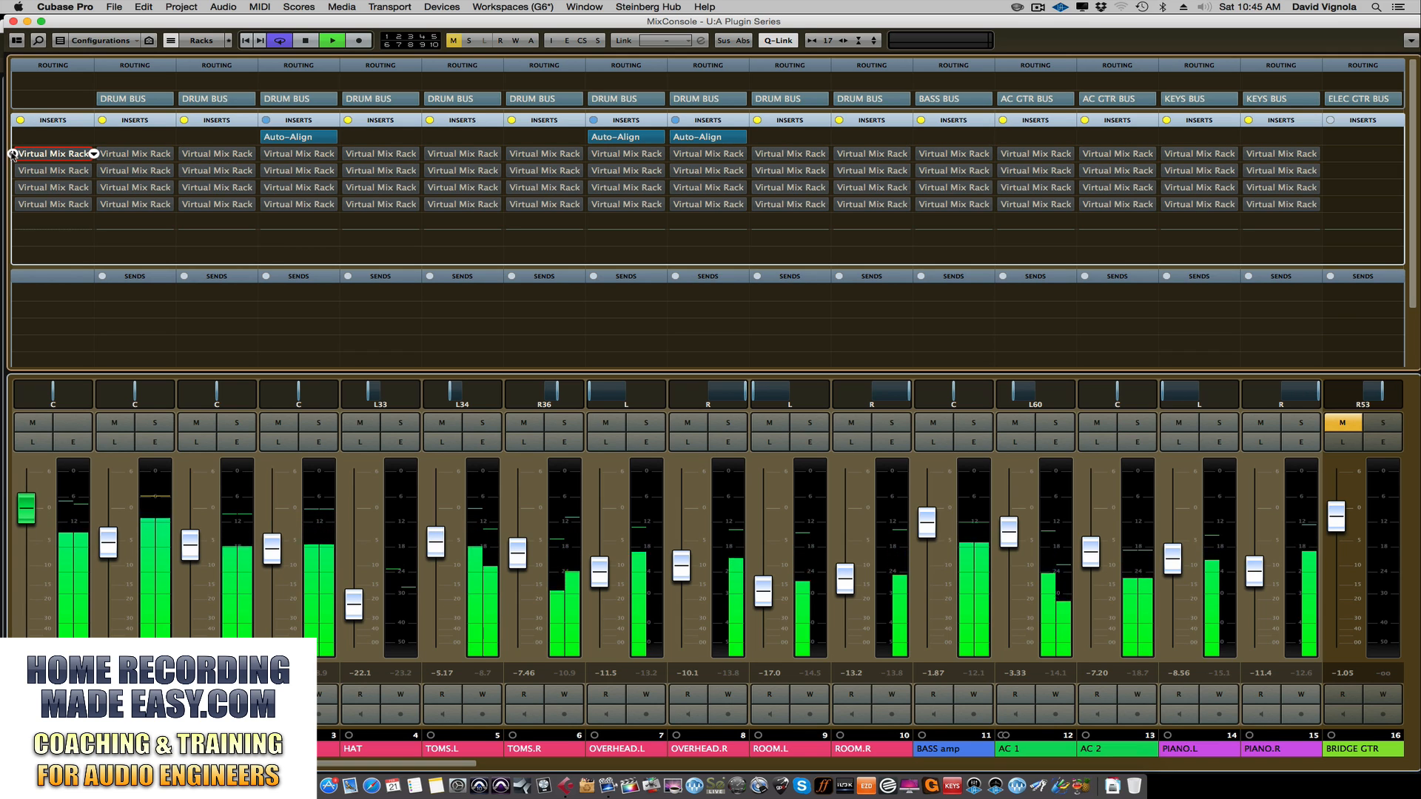
pyautogui.click(12, 154)
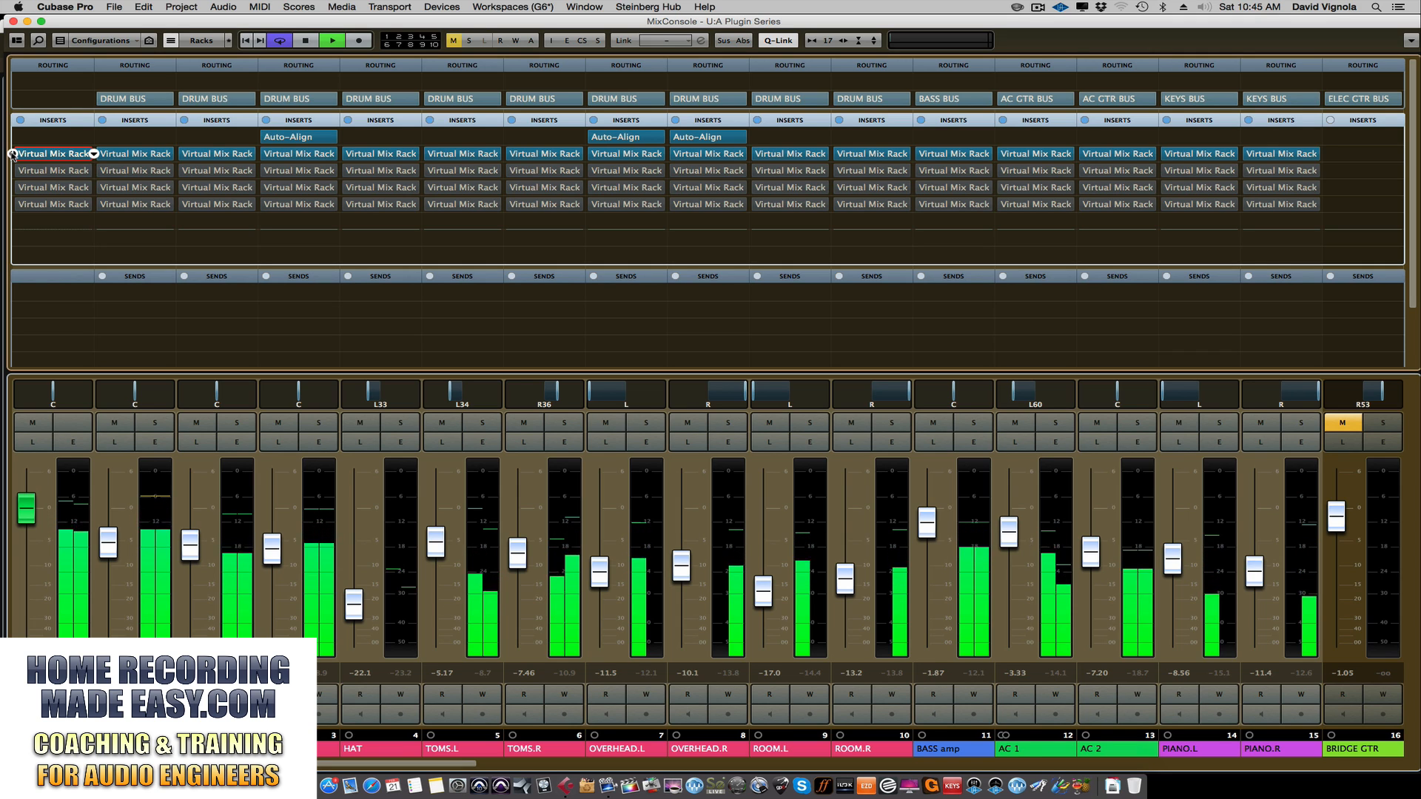
# Step: Stop playback, view the Virtual Channel settings in the KICK in channel's rack, and close the rack
pyautogui.press('space')
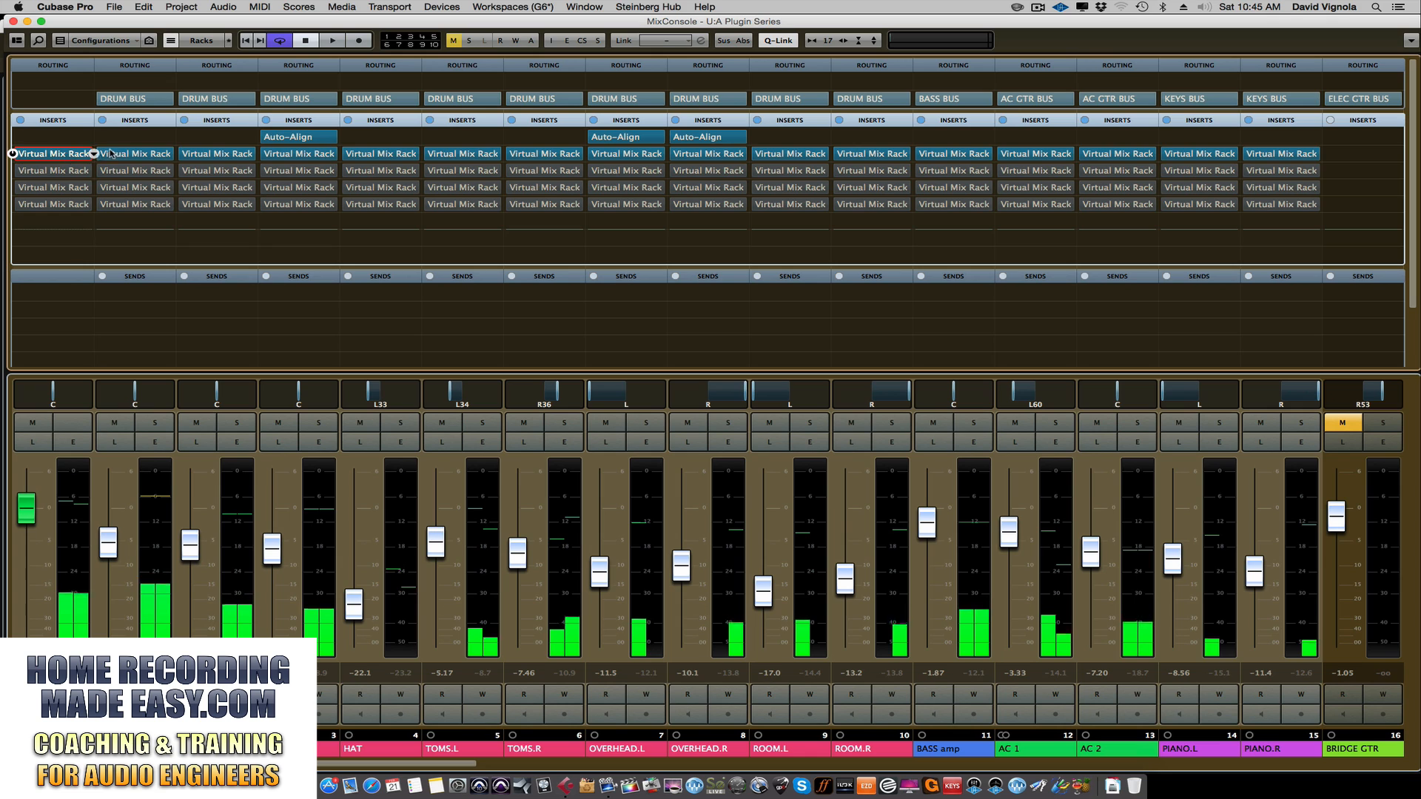
pyautogui.click(136, 154)
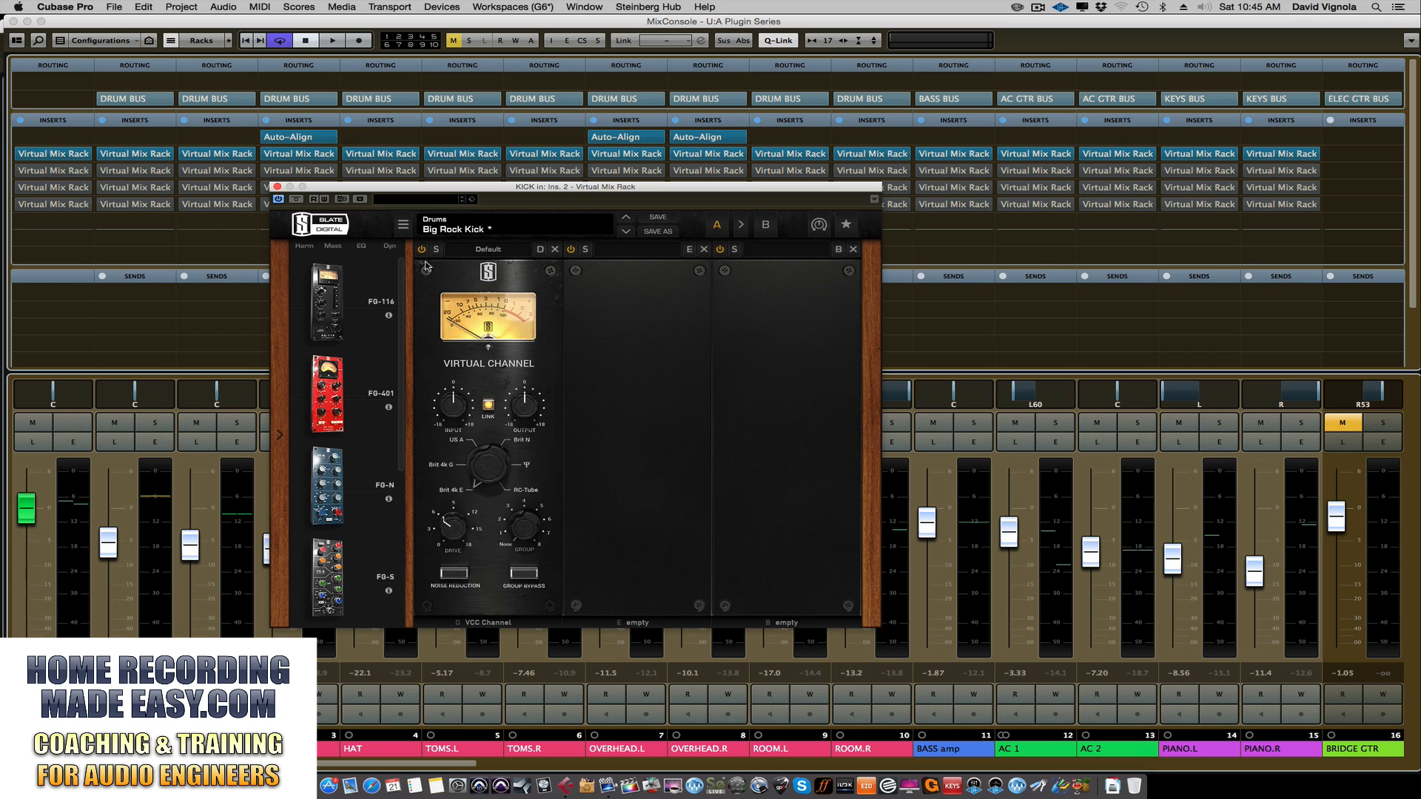
pyautogui.click(277, 187)
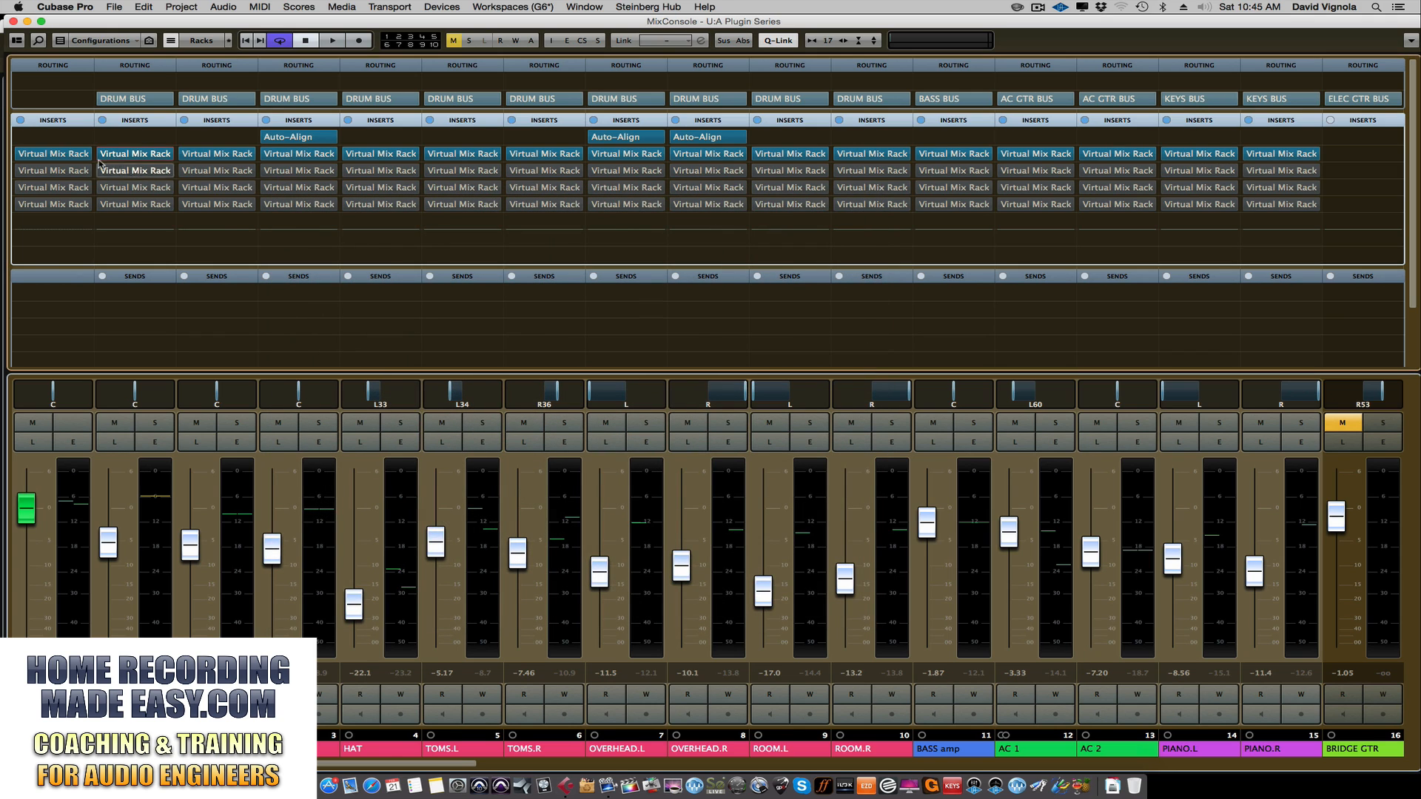
# Step: Switch the channels from the insert 2 to the insert 3 Virtual Mix Rack, and check the ST RTN 7/8 Virtual Mixbuss console setting
pyautogui.click(13, 154)
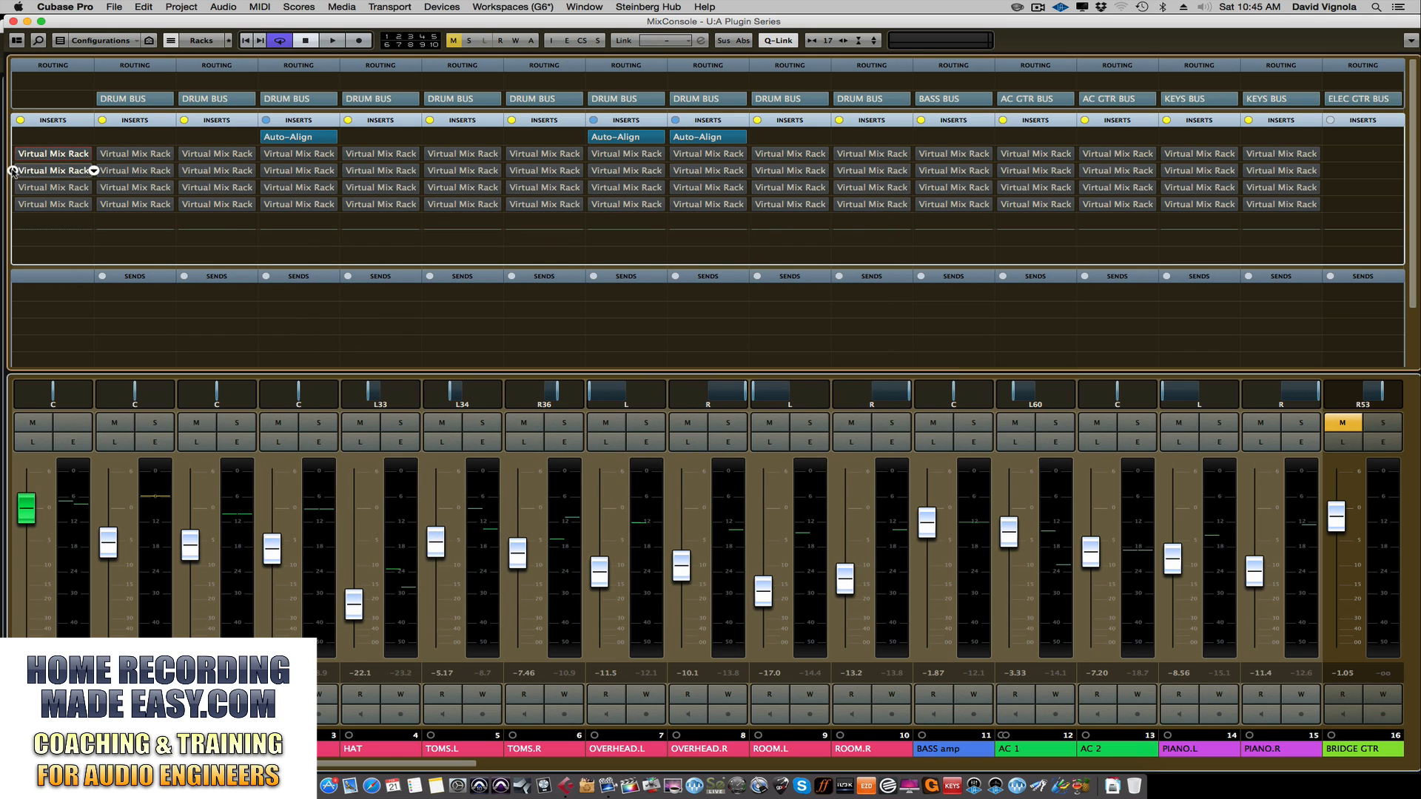
pyautogui.click(12, 171)
pyautogui.click(93, 171)
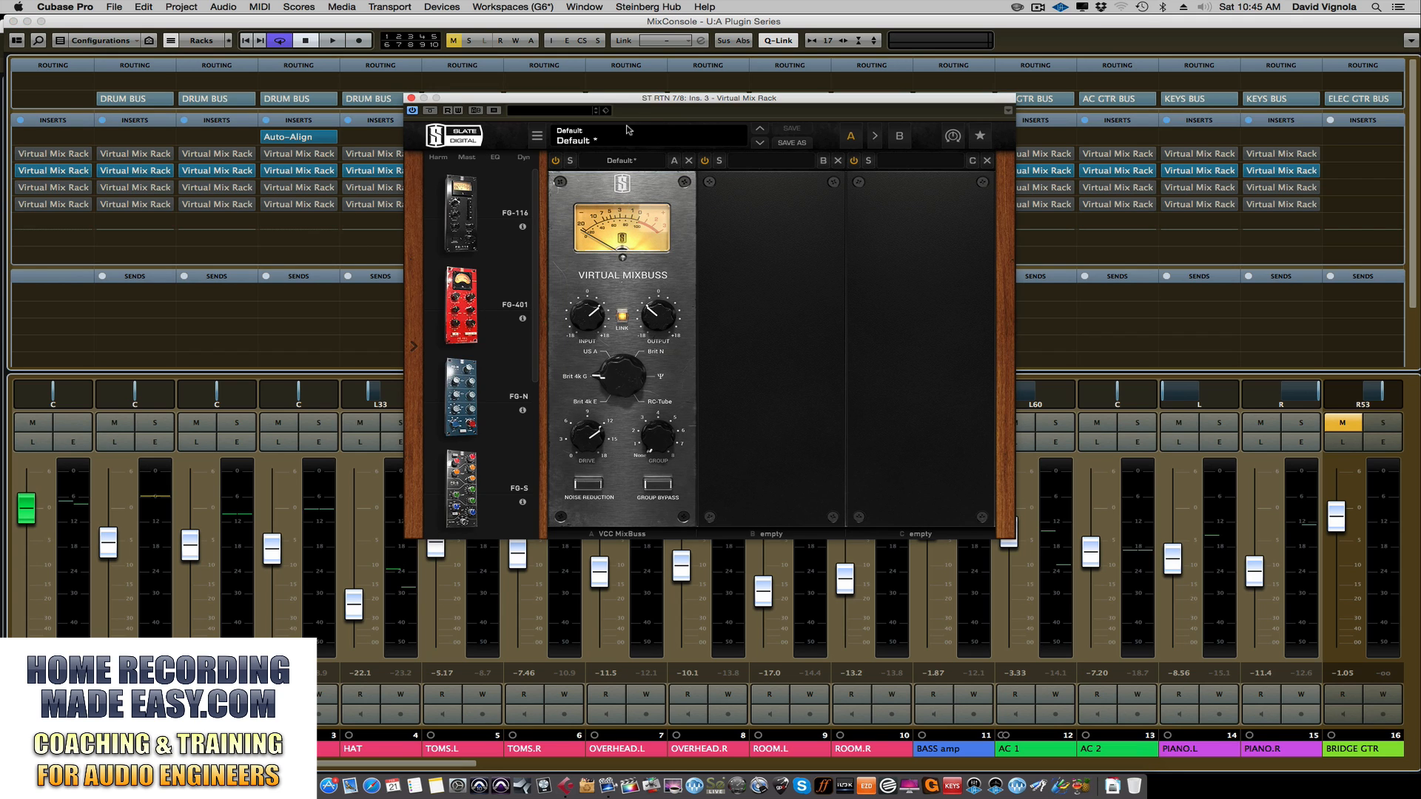
pyautogui.moveTo(627, 97); pyautogui.dragTo(598, 167)
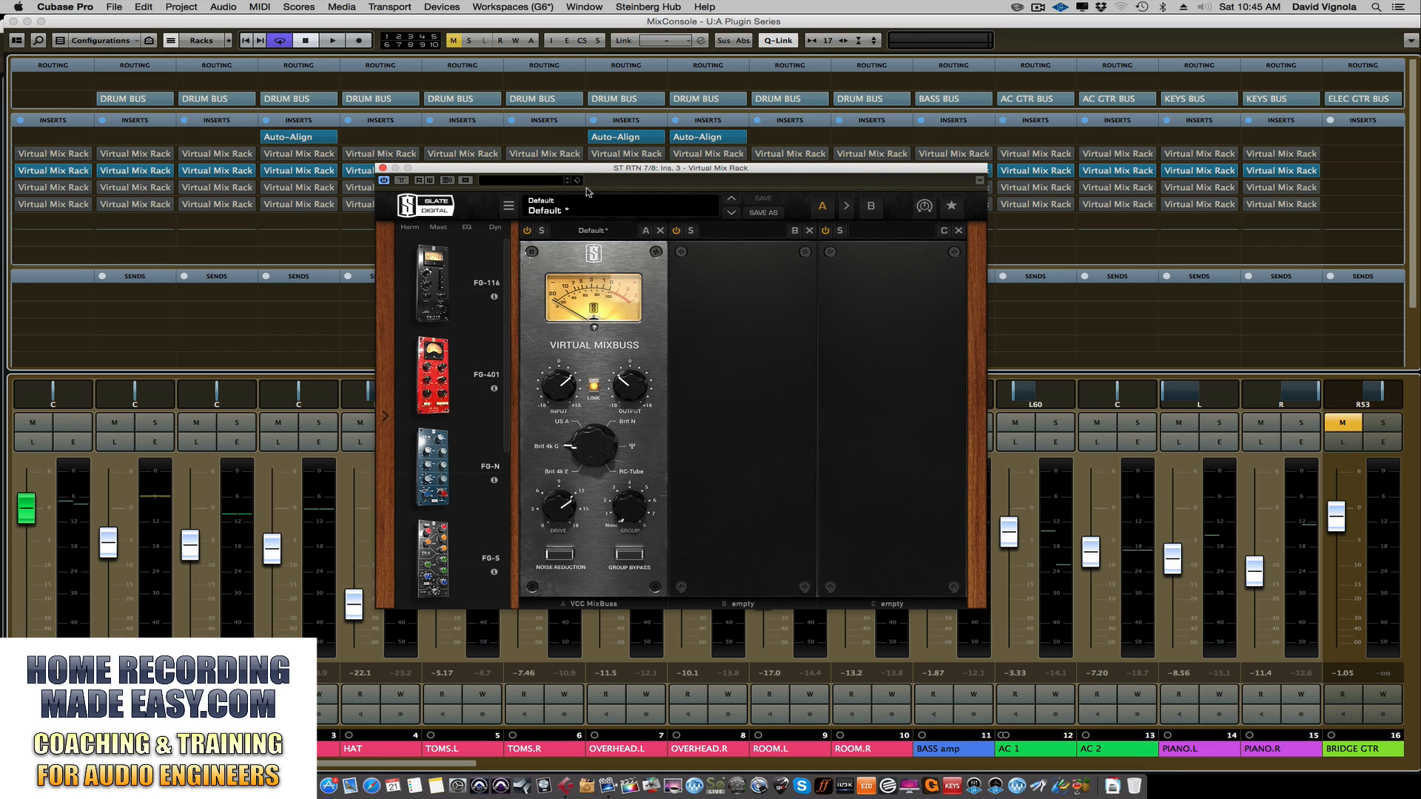
pyautogui.click(382, 168)
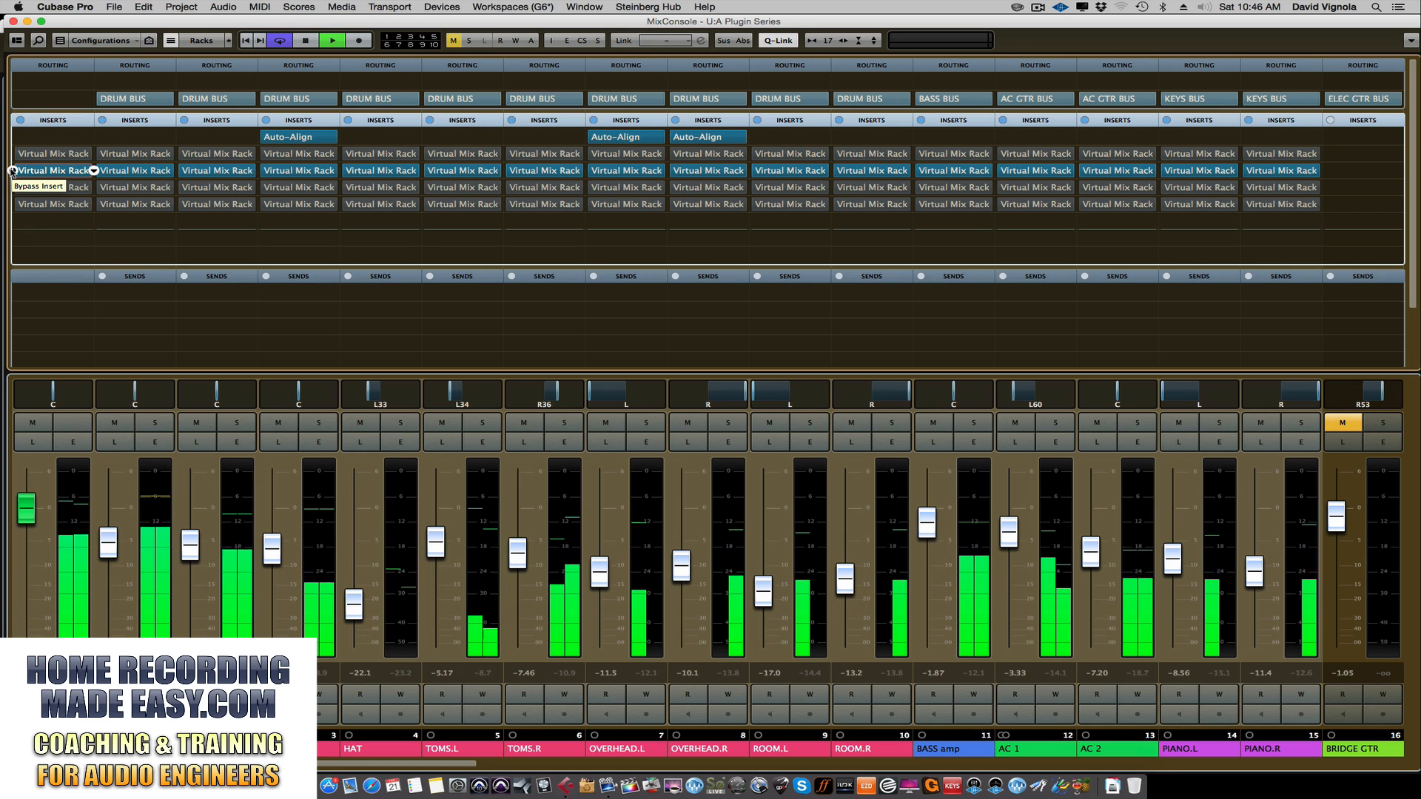
# Step: Bypass and re-enable the insert 3 Virtual Mix Rack twice across the channels during playback to compare the sound, and stop playback
pyautogui.click(12, 171)
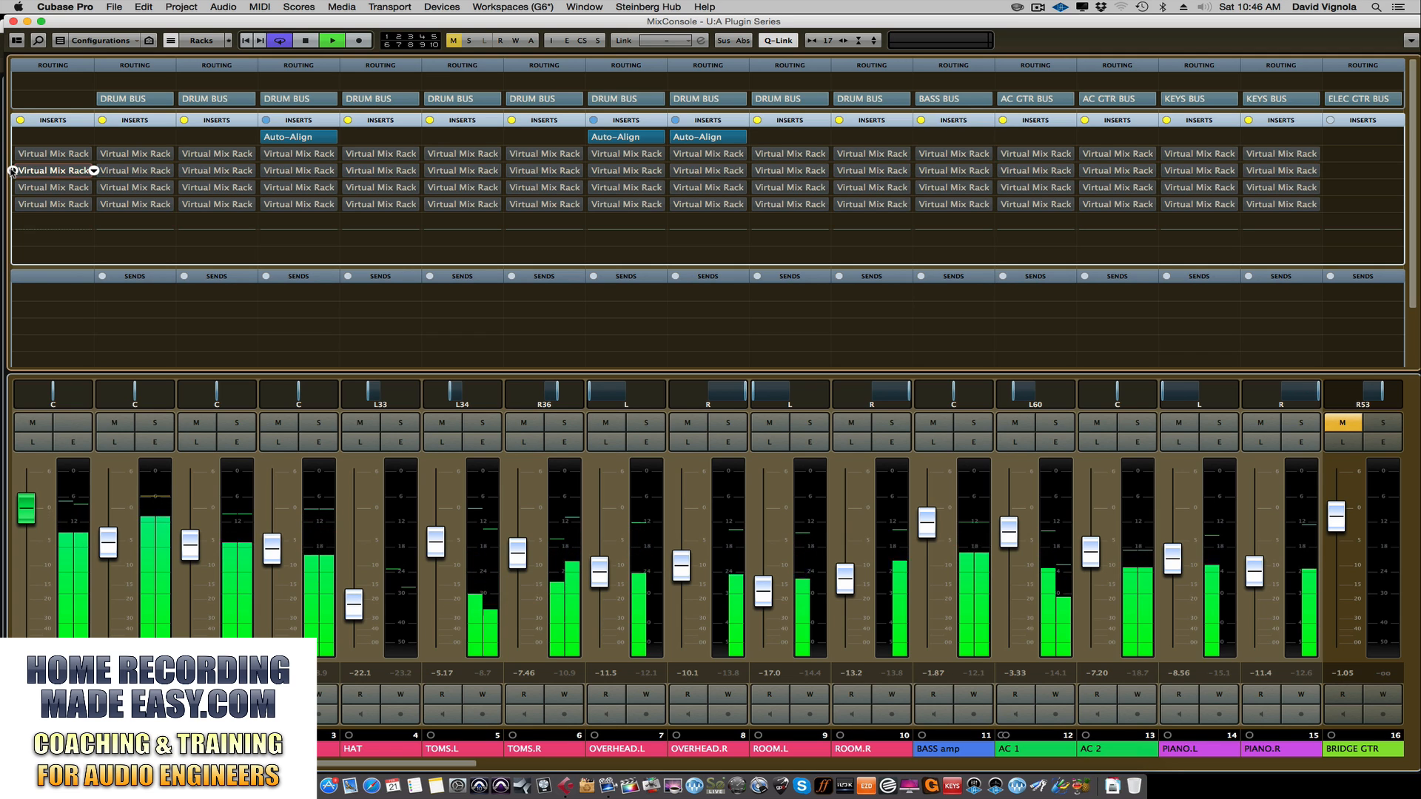
pyautogui.click(12, 171)
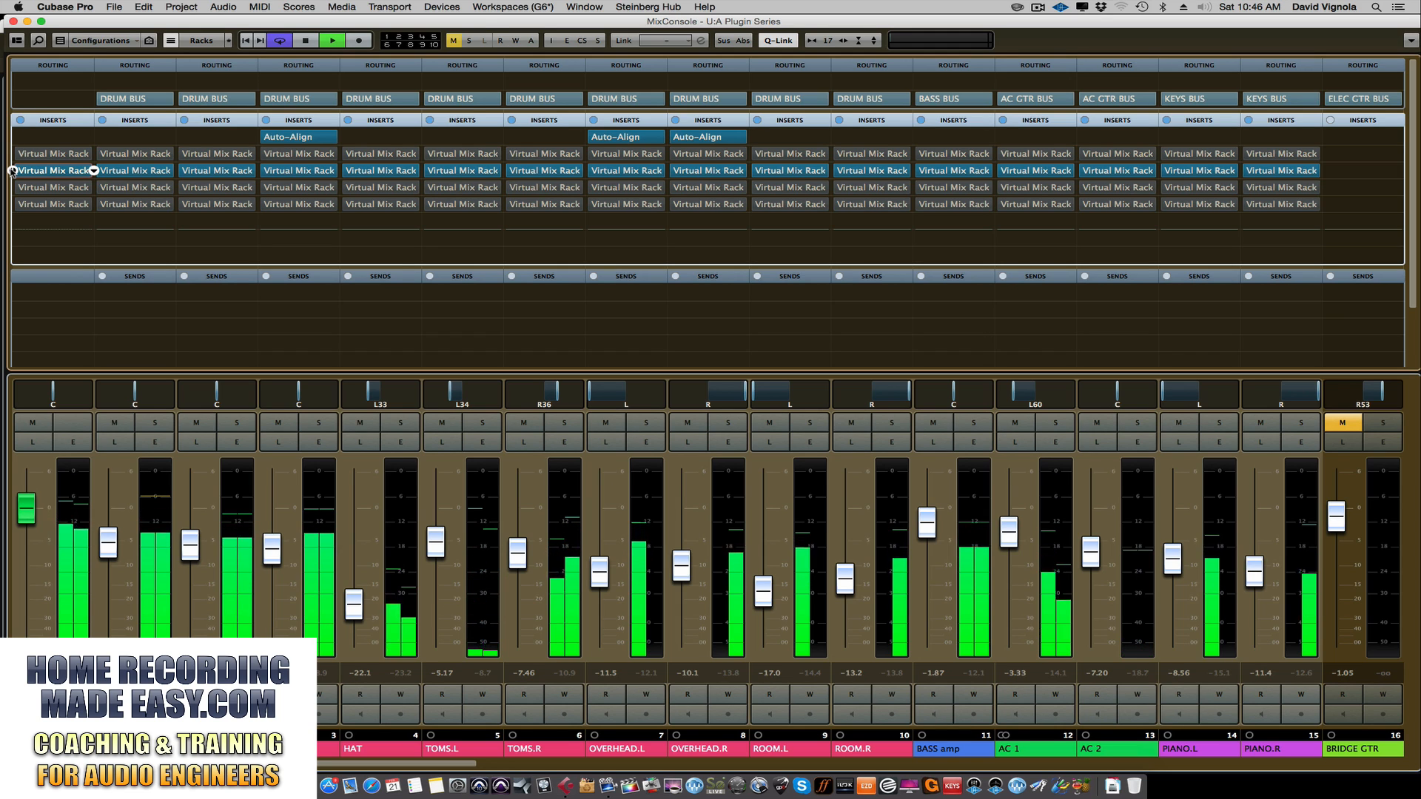
pyautogui.click(11, 171)
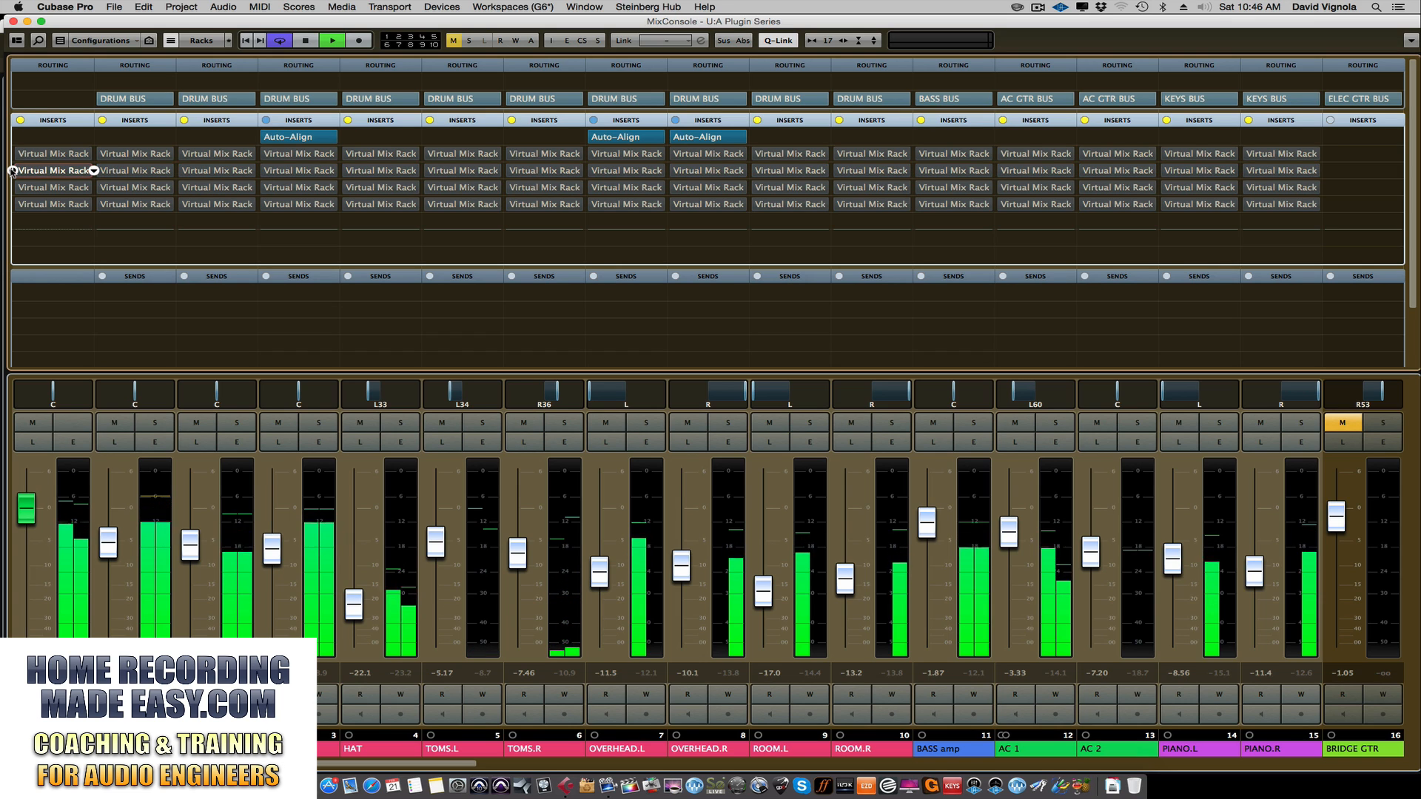
pyautogui.click(11, 171)
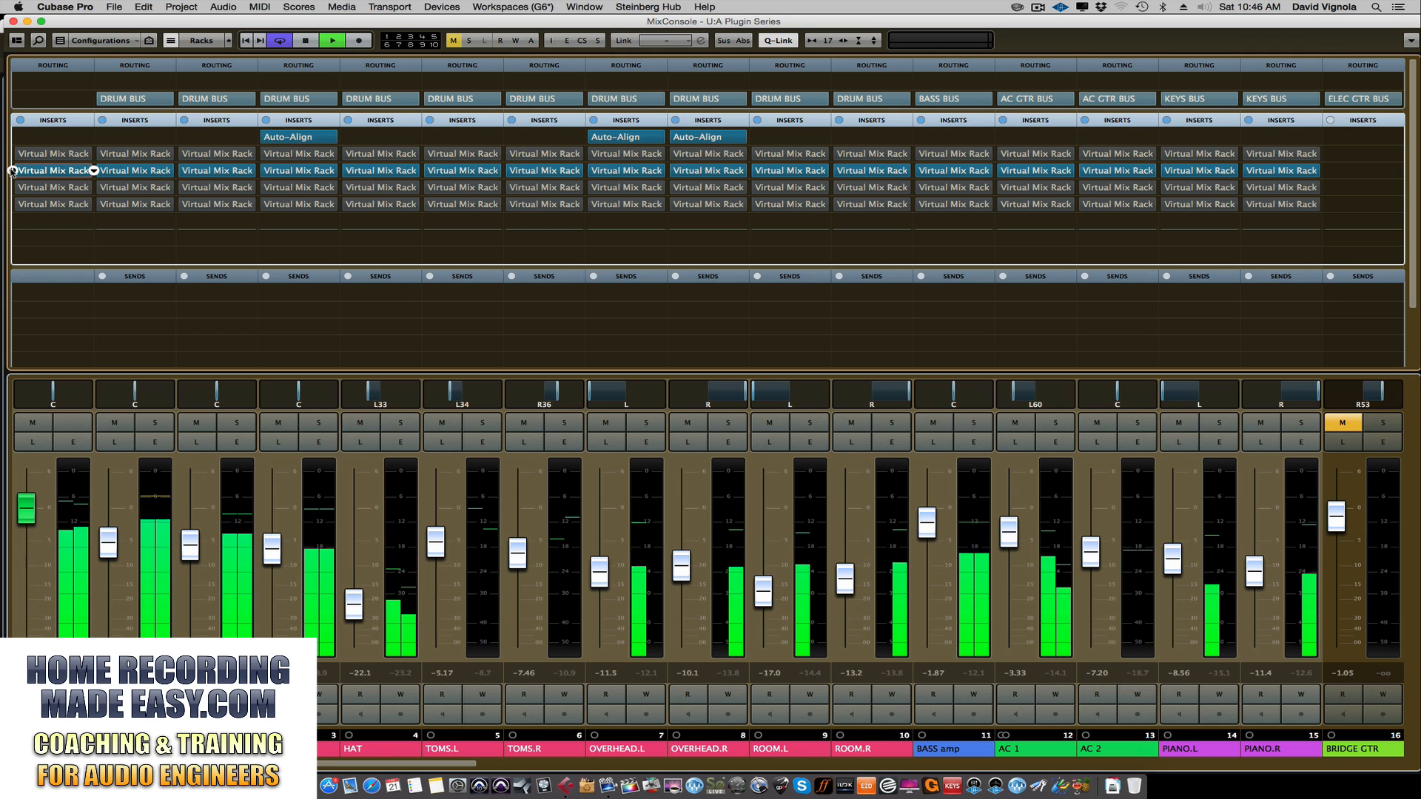
pyautogui.press('space')
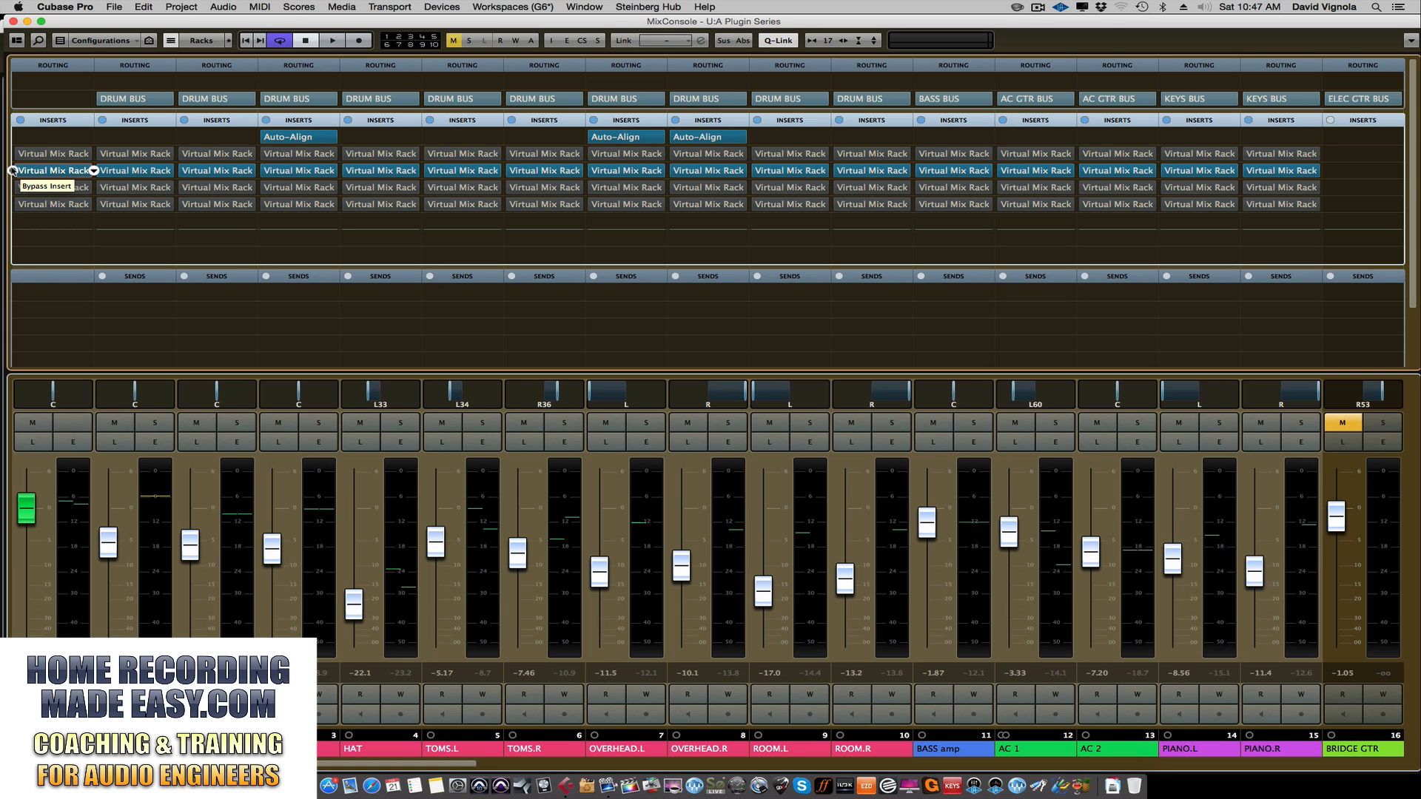
# Step: Switch the channels from the insert 3 to the insert 4 Virtual Mix Rack, and open the ST RTN 7/8 insert 4 rack
pyautogui.click(11, 171)
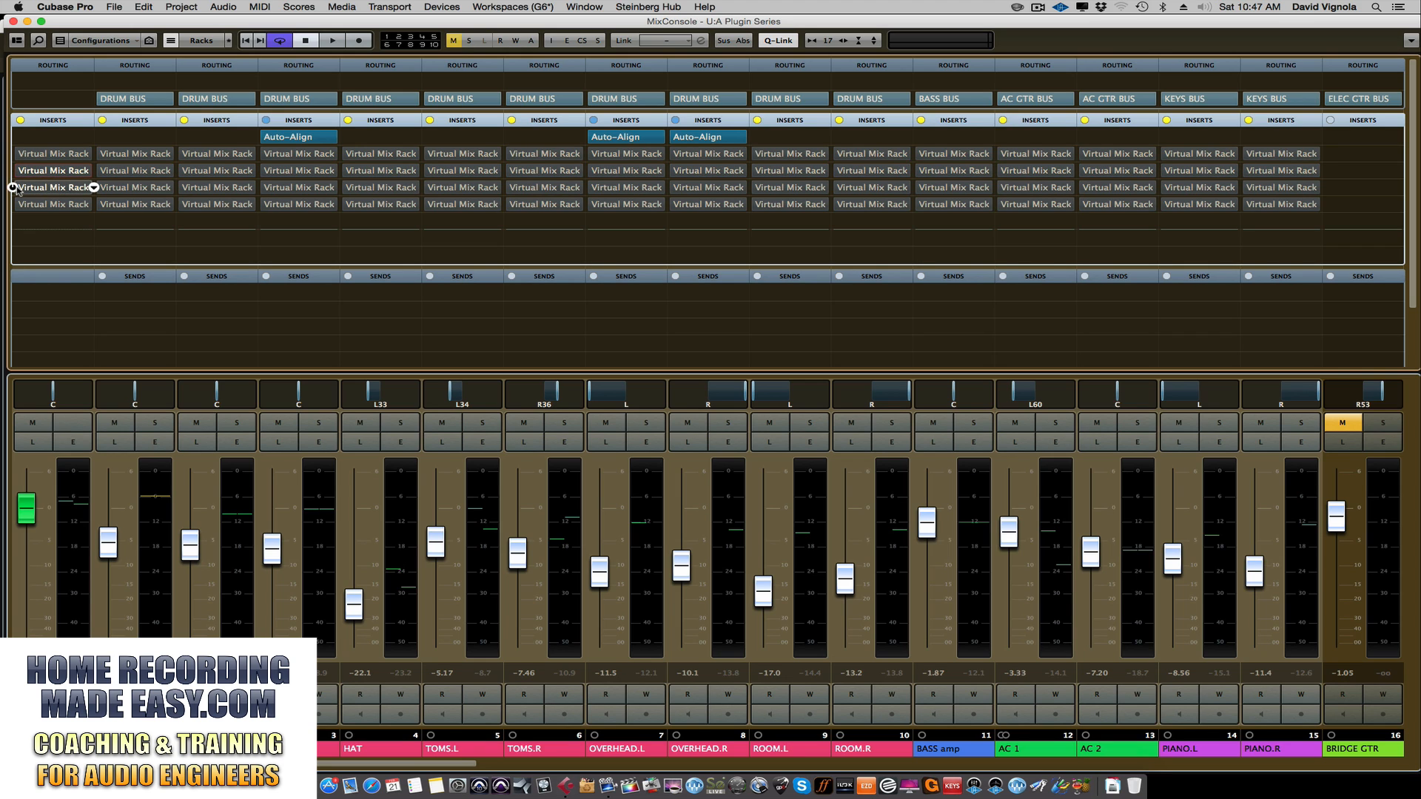
pyautogui.click(12, 187)
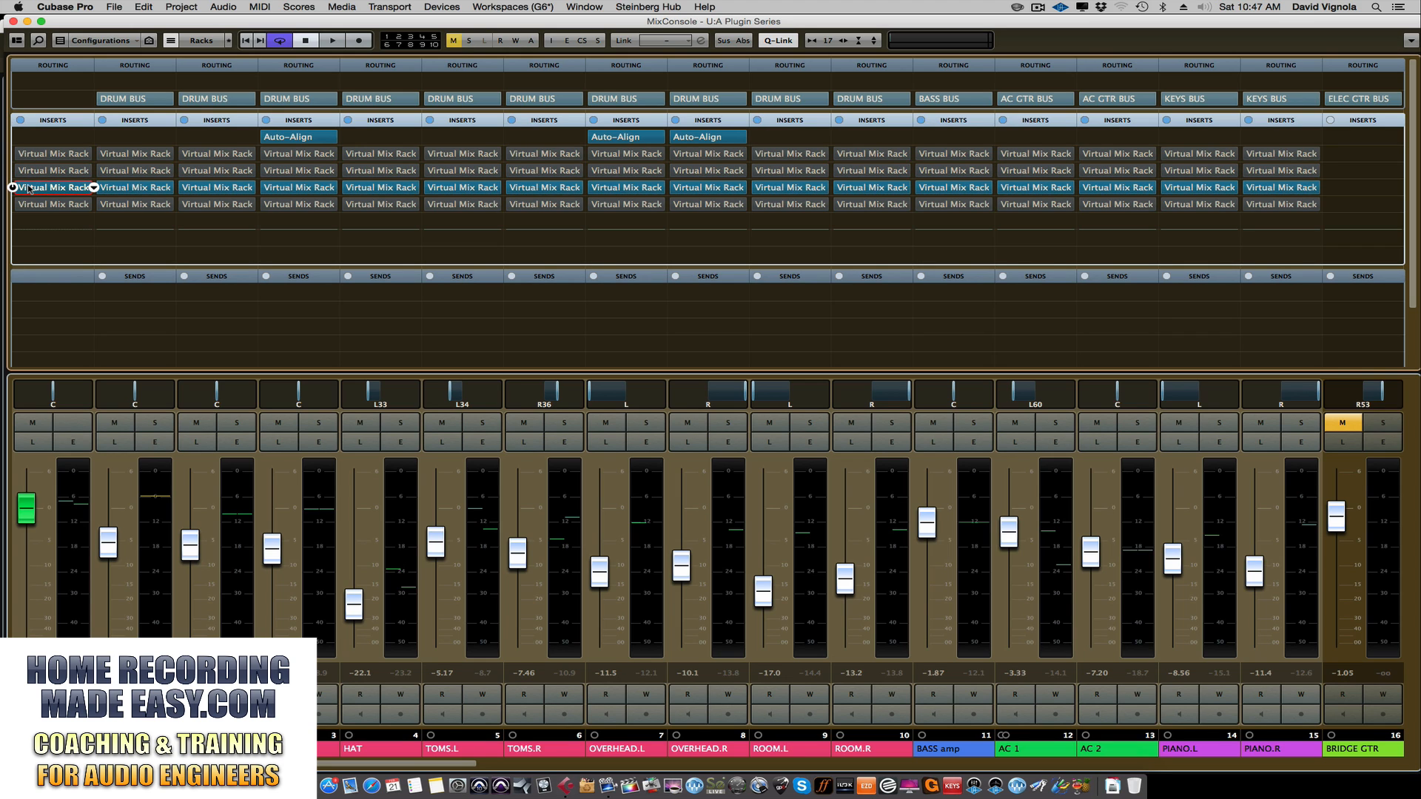
pyautogui.click(28, 189)
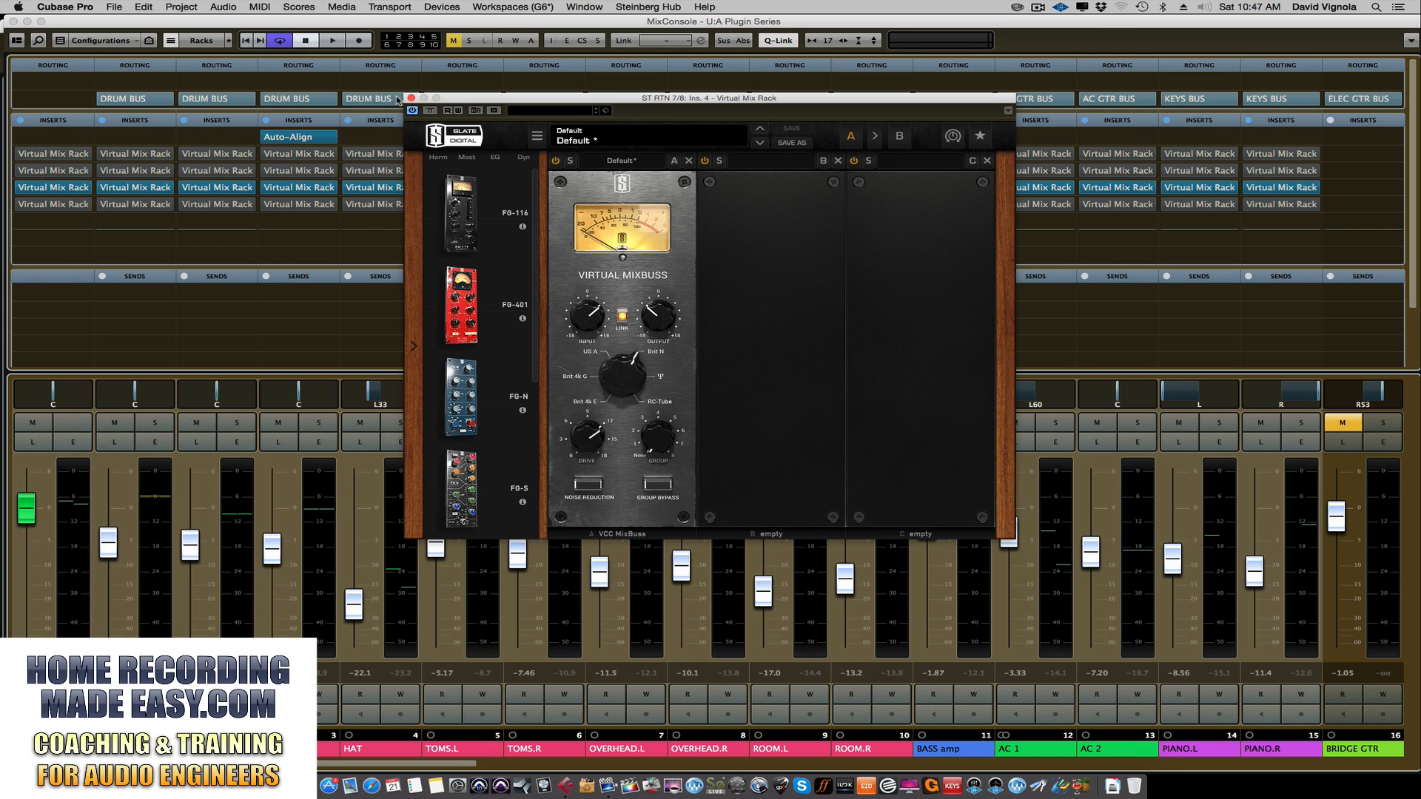
# Step: Bypass and re-enable the insert 4 Virtual Mix Rack three times across the channels during playback to compare the sound, and stop playback
pyautogui.press('space')
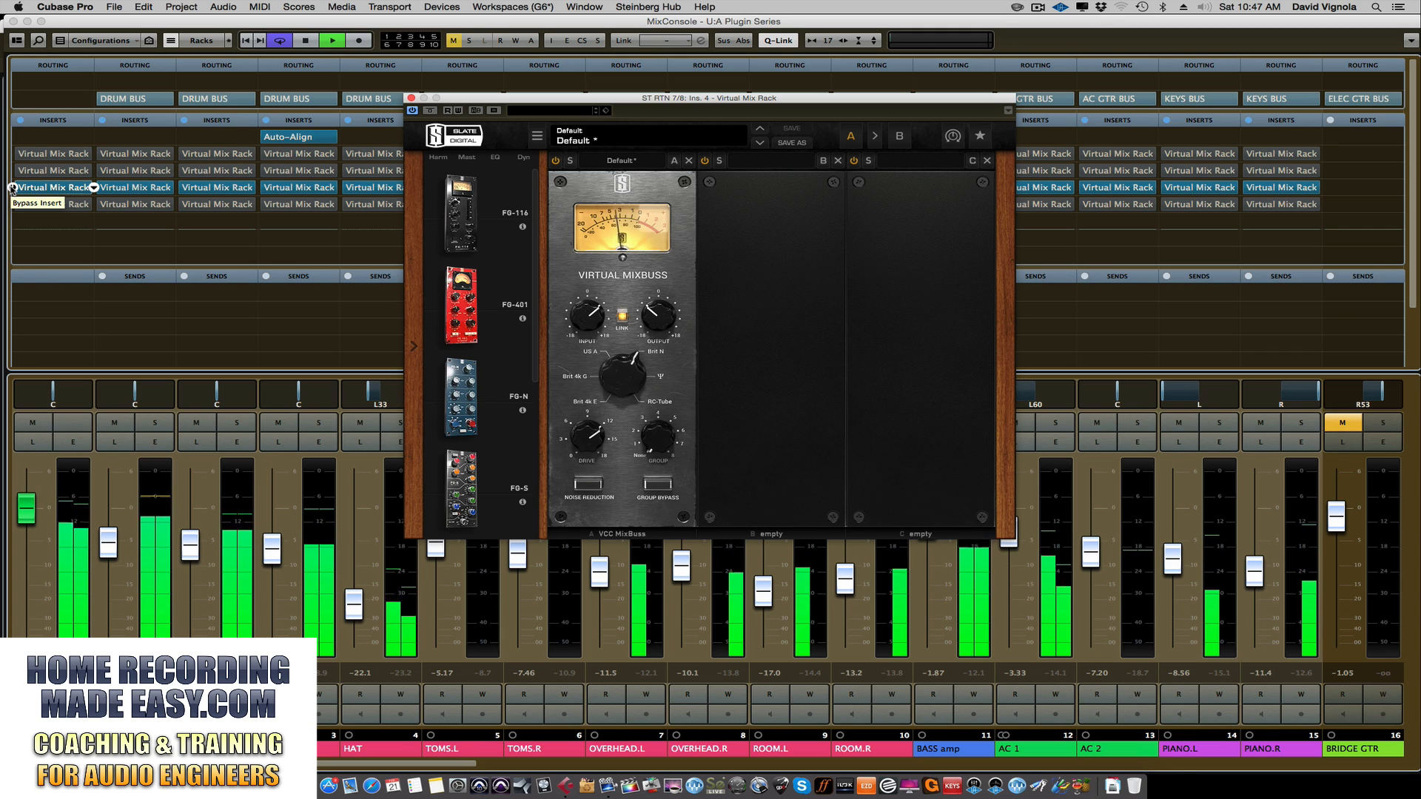
pyautogui.moveTo(602, 102); pyautogui.dragTo(582, 209)
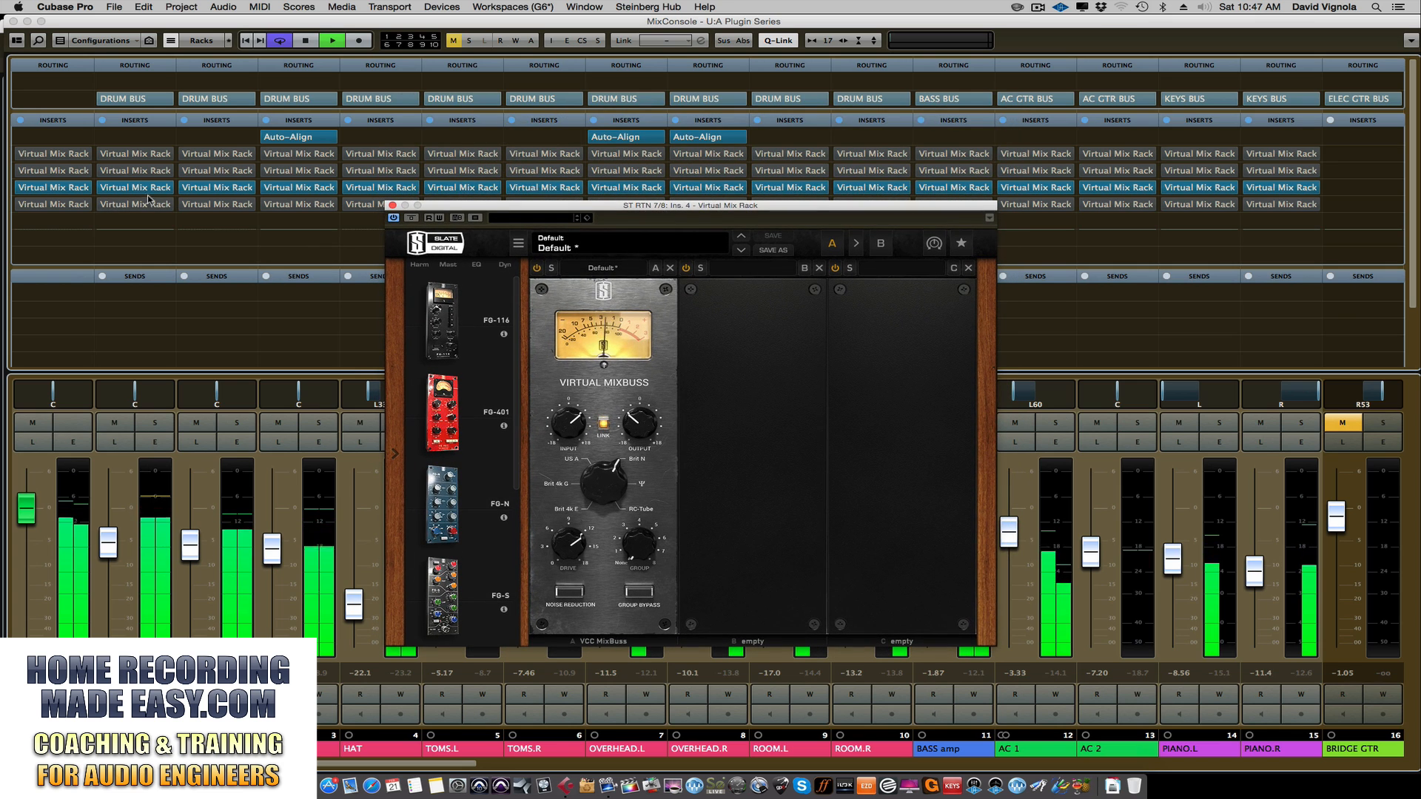
pyautogui.click(12, 188)
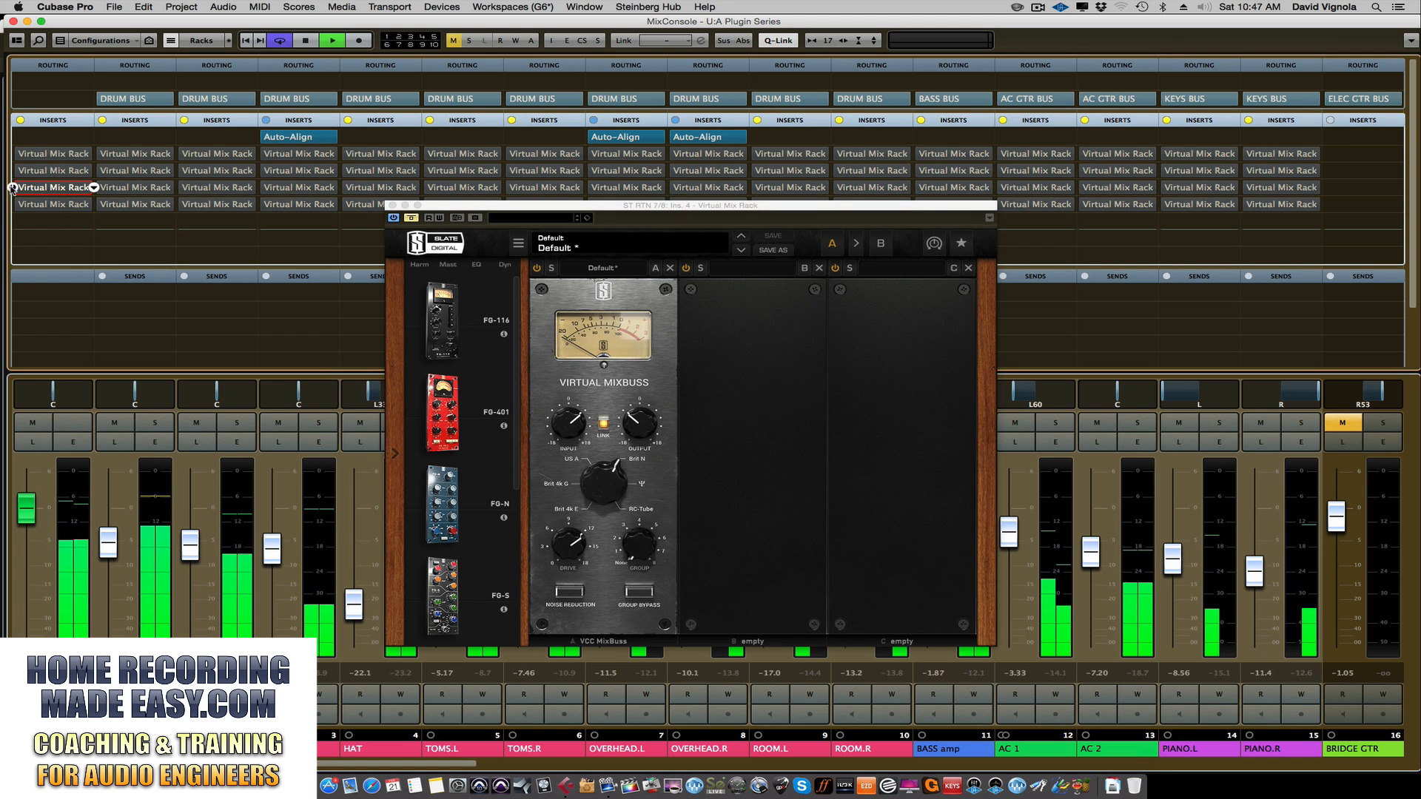
pyautogui.click(13, 188)
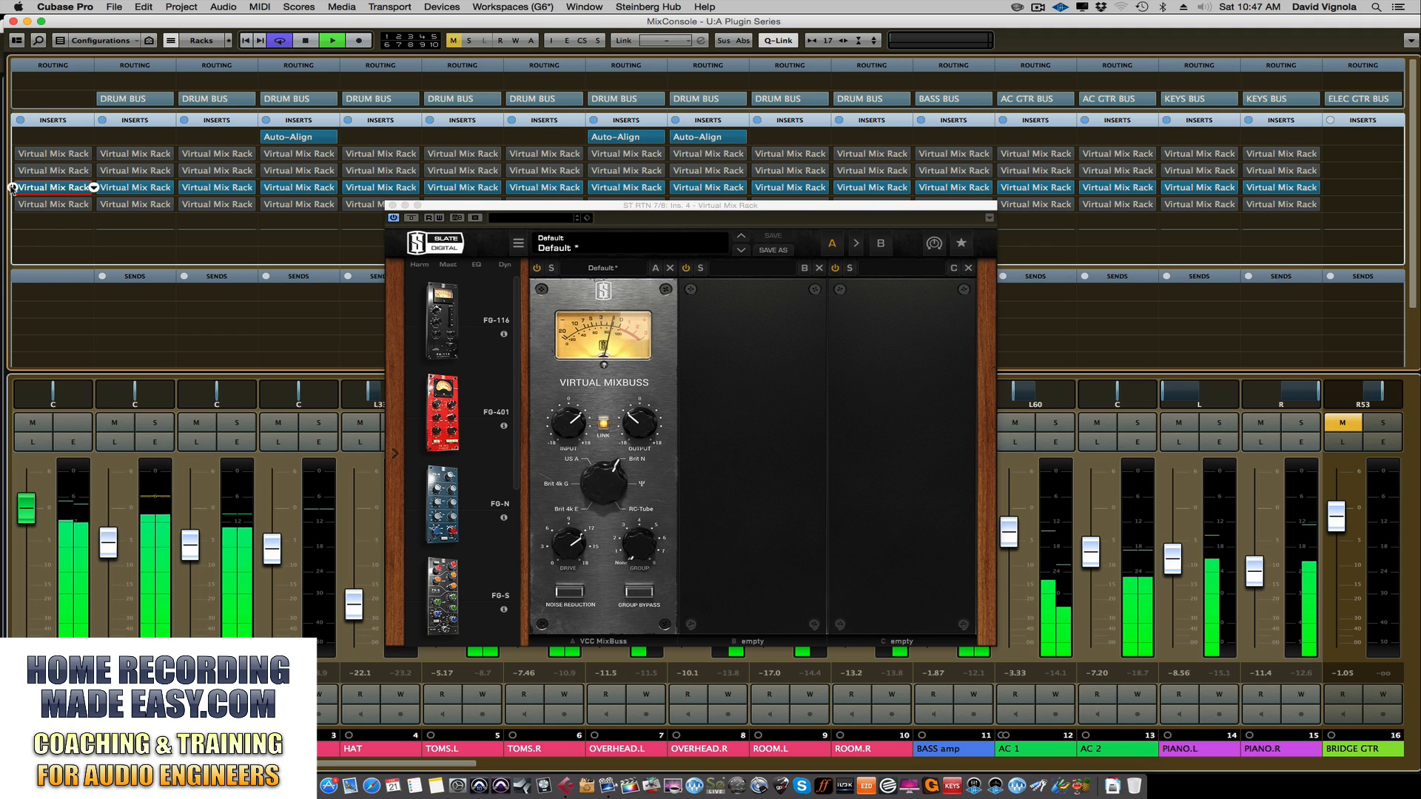
pyautogui.click(13, 188)
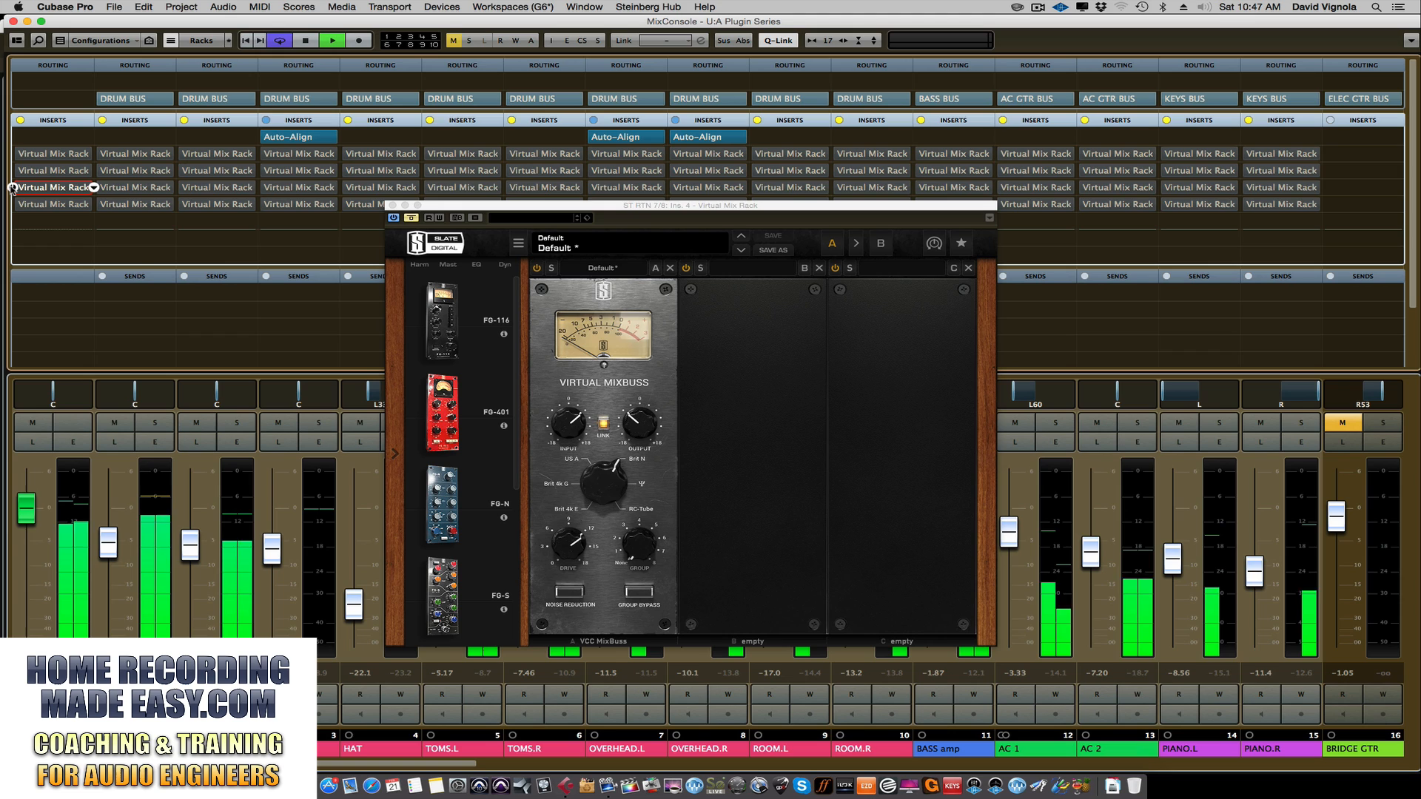
pyautogui.click(12, 188)
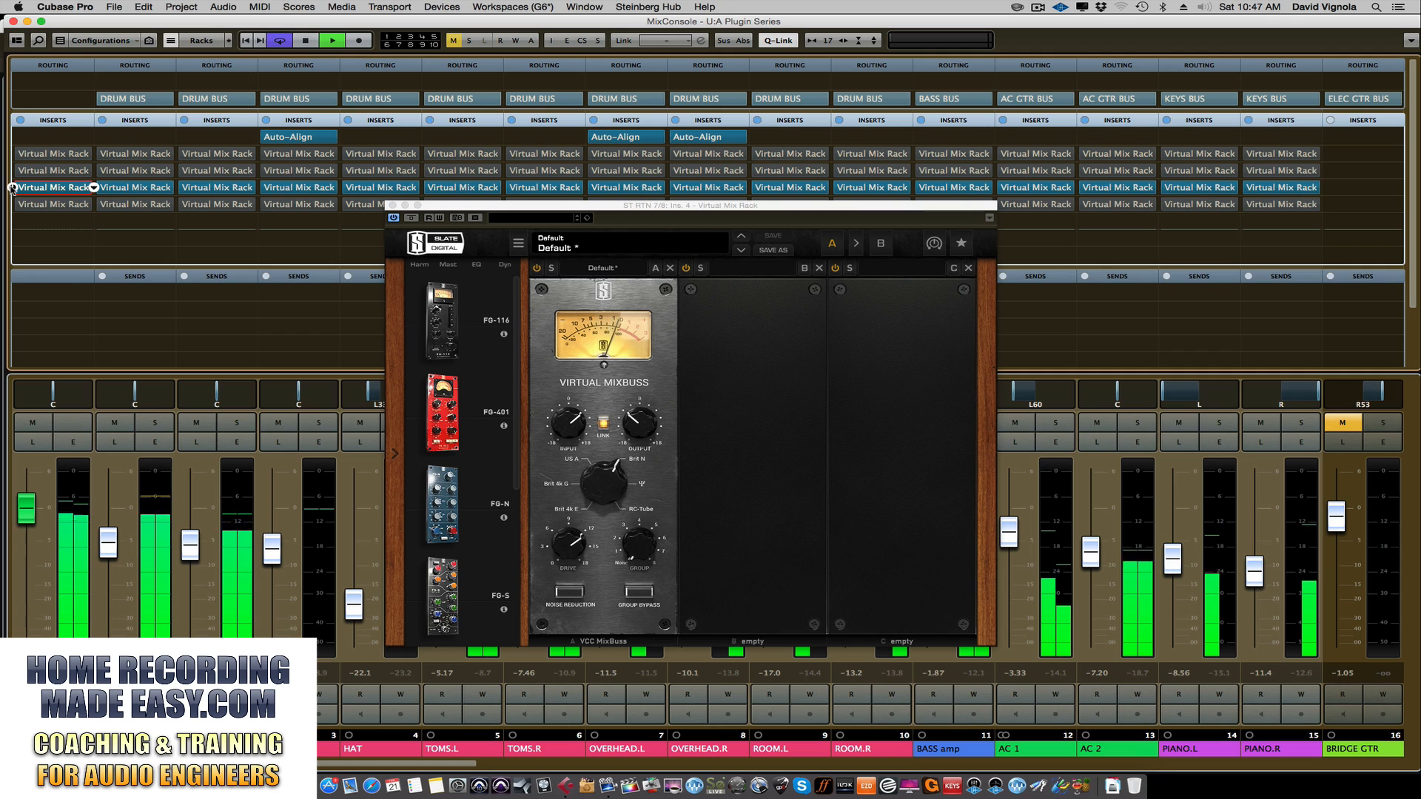
pyautogui.click(12, 188)
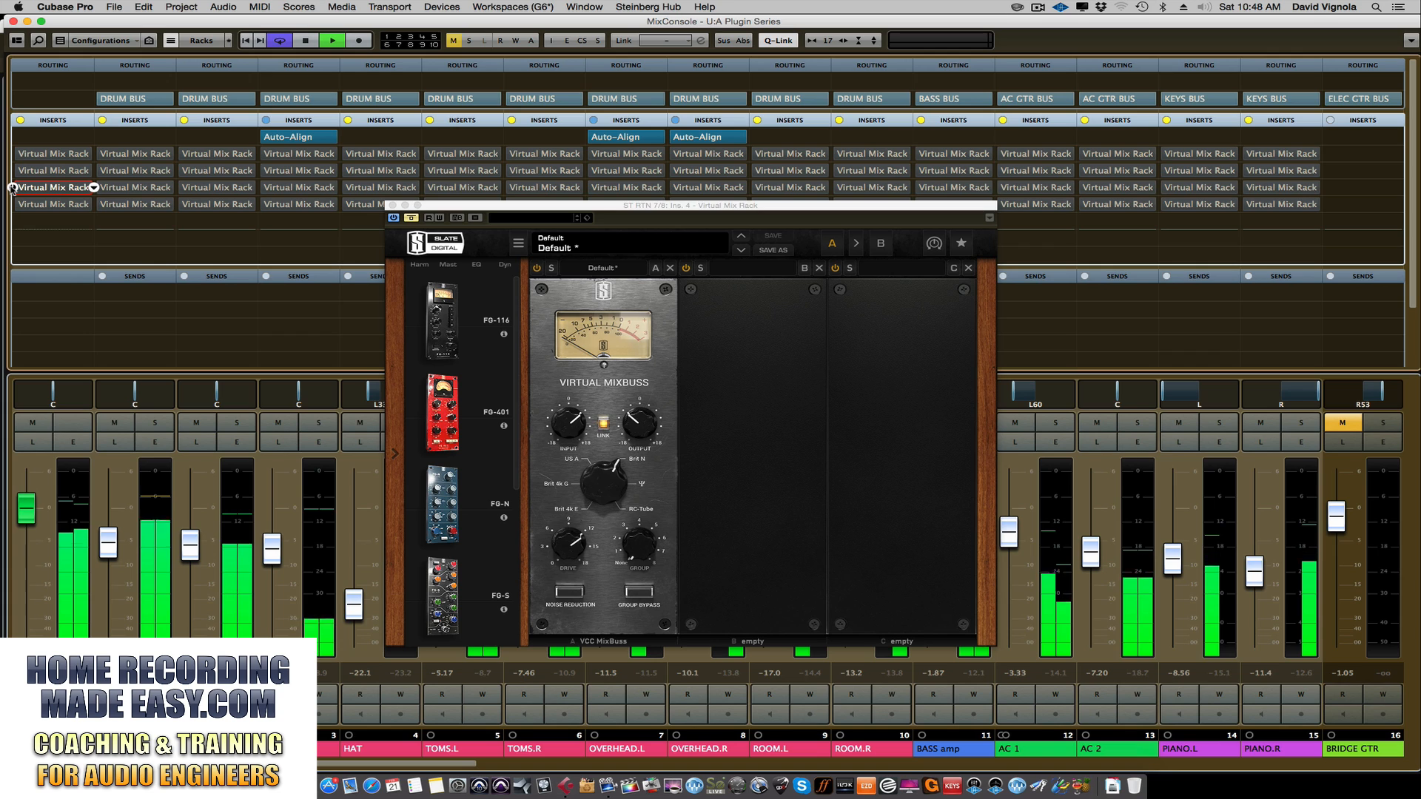
pyautogui.click(12, 188)
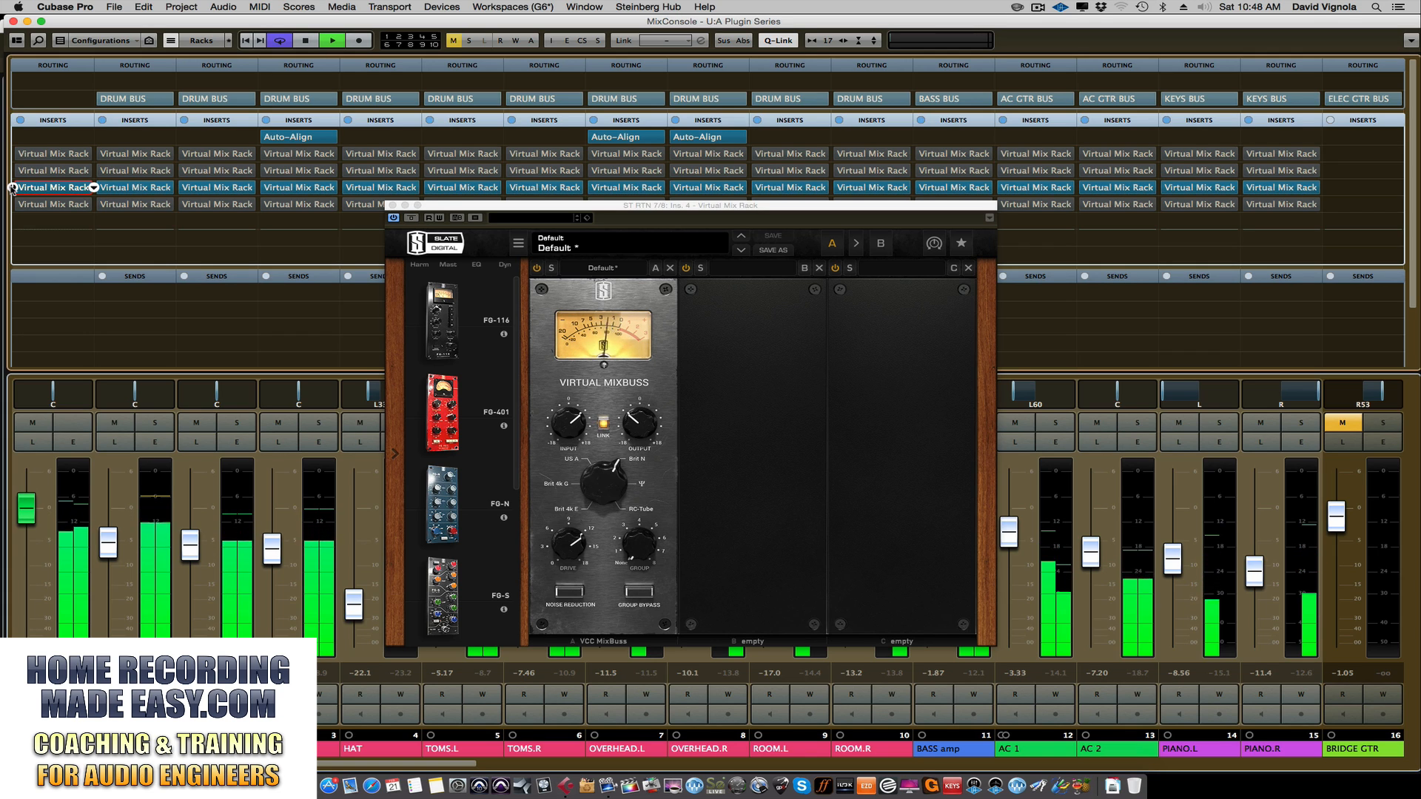
pyautogui.press('space')
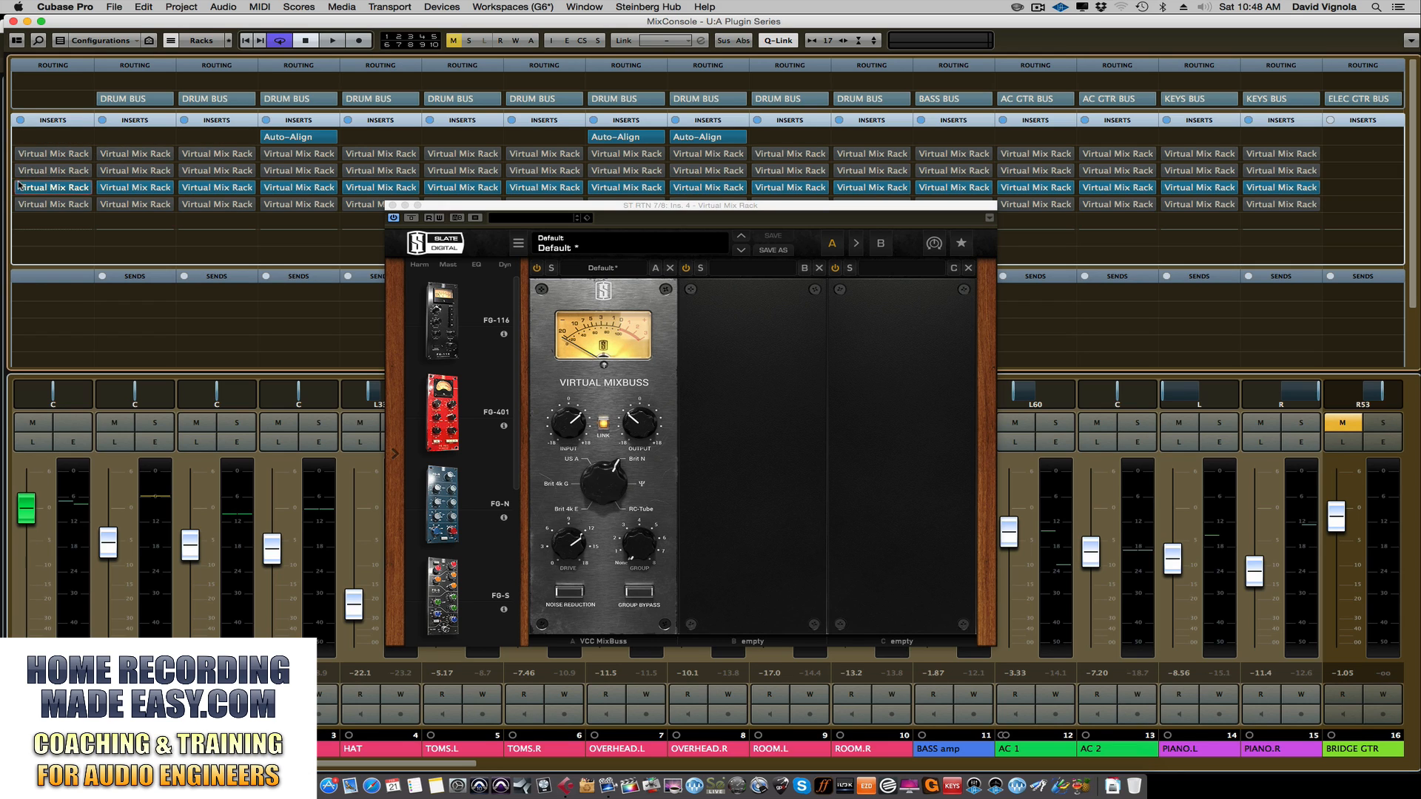
# Step: Switch the channels from the insert 4 to the insert 5 Virtual Mix Rack, and move the opened ST RTN 7/8 insert 5 rack clear of the inserts
pyautogui.click(12, 187)
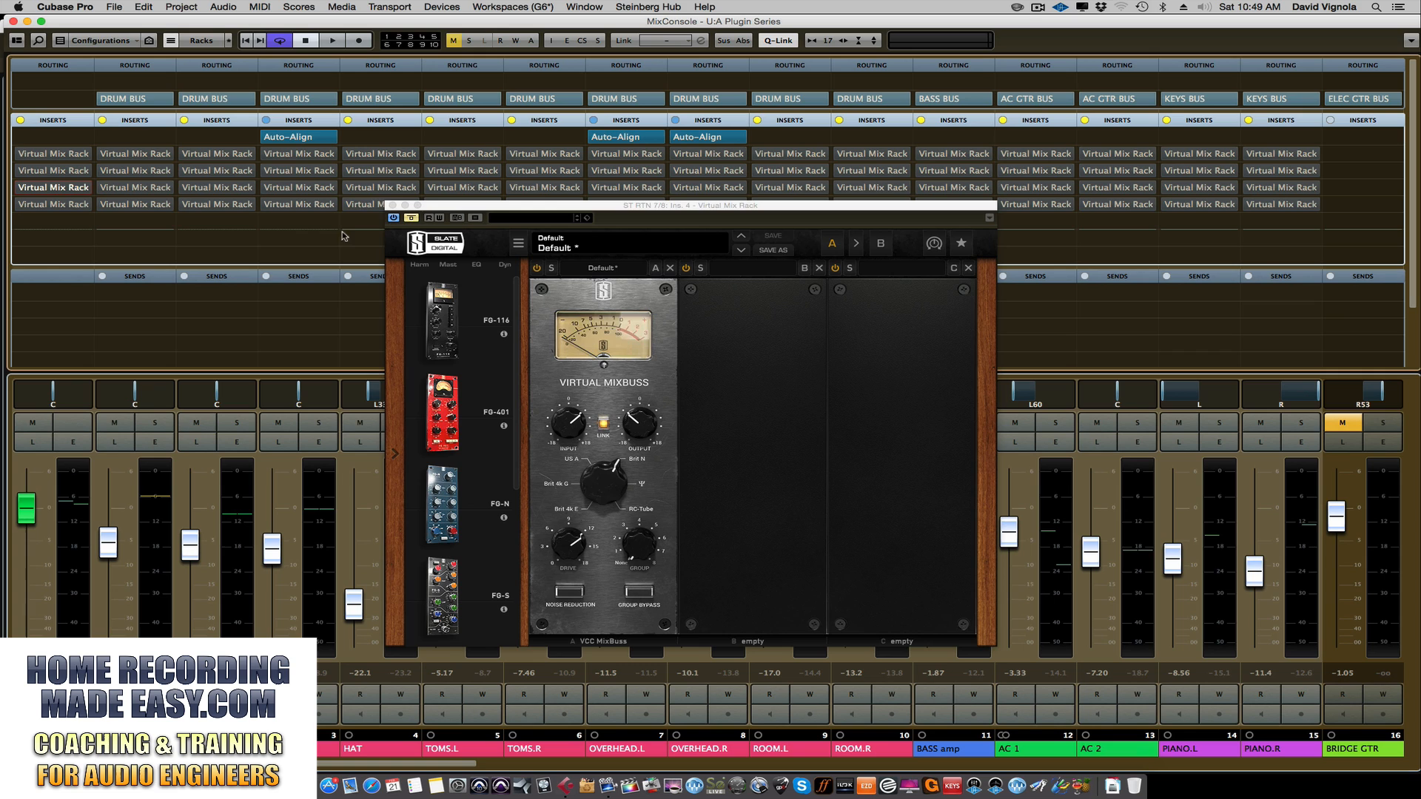
pyautogui.click(392, 205)
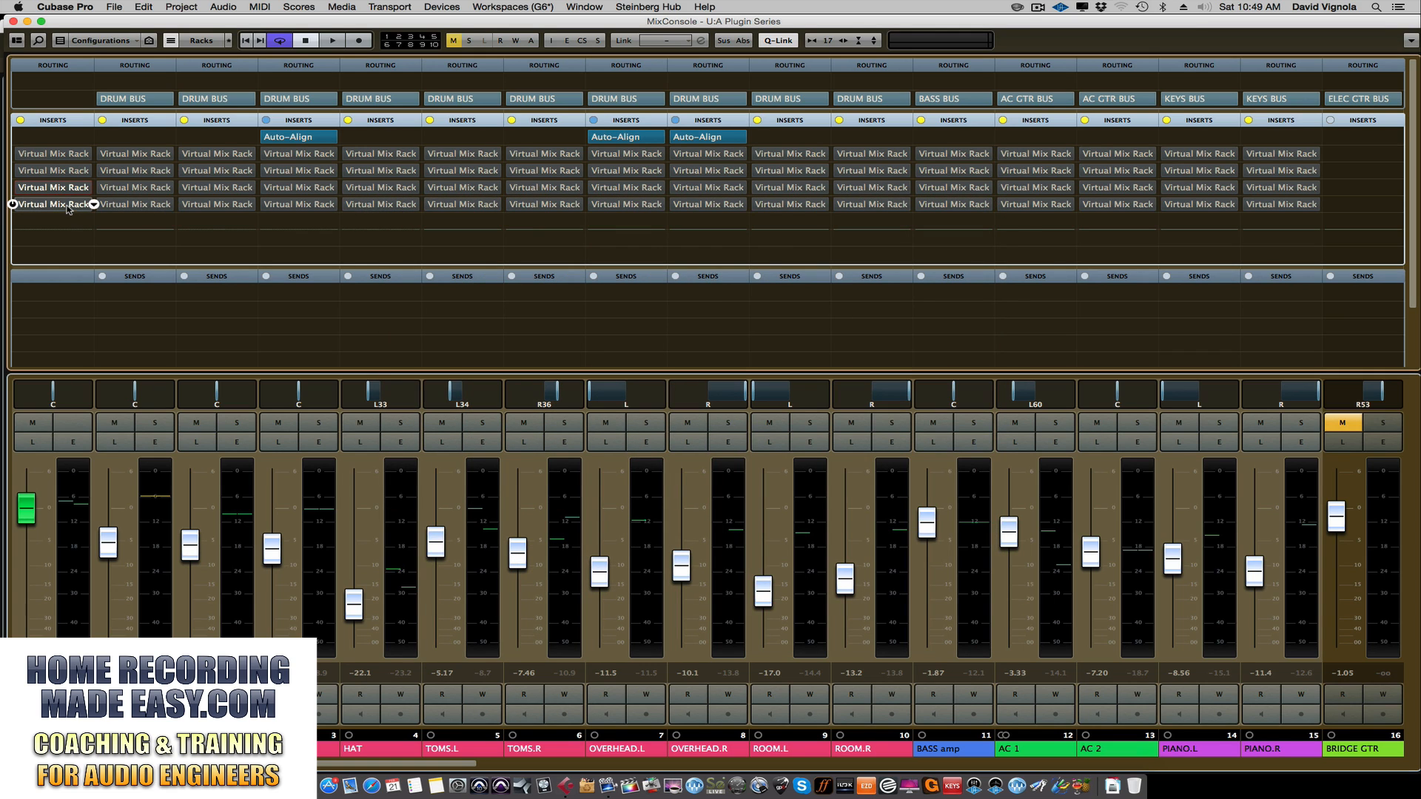
pyautogui.click(20, 207)
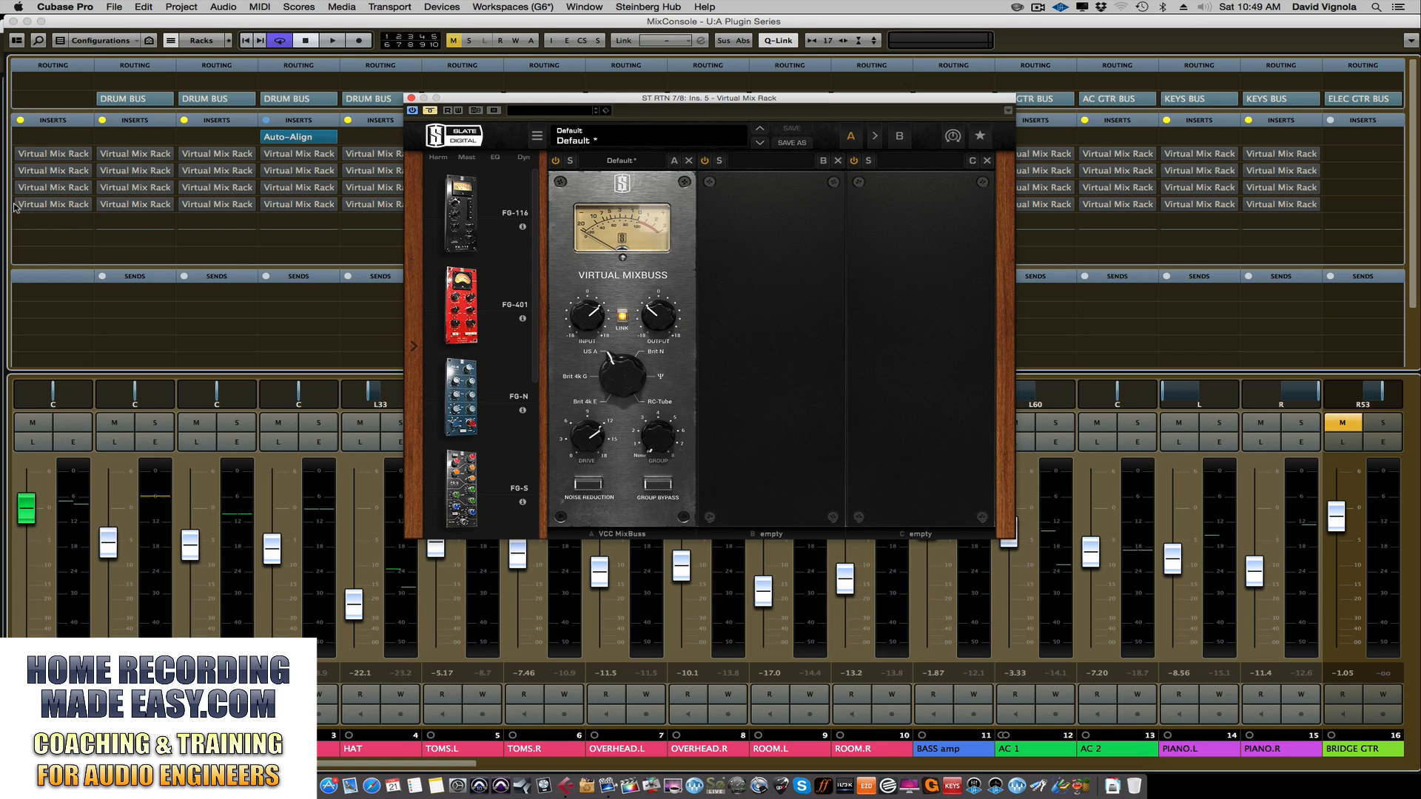
pyautogui.click(13, 204)
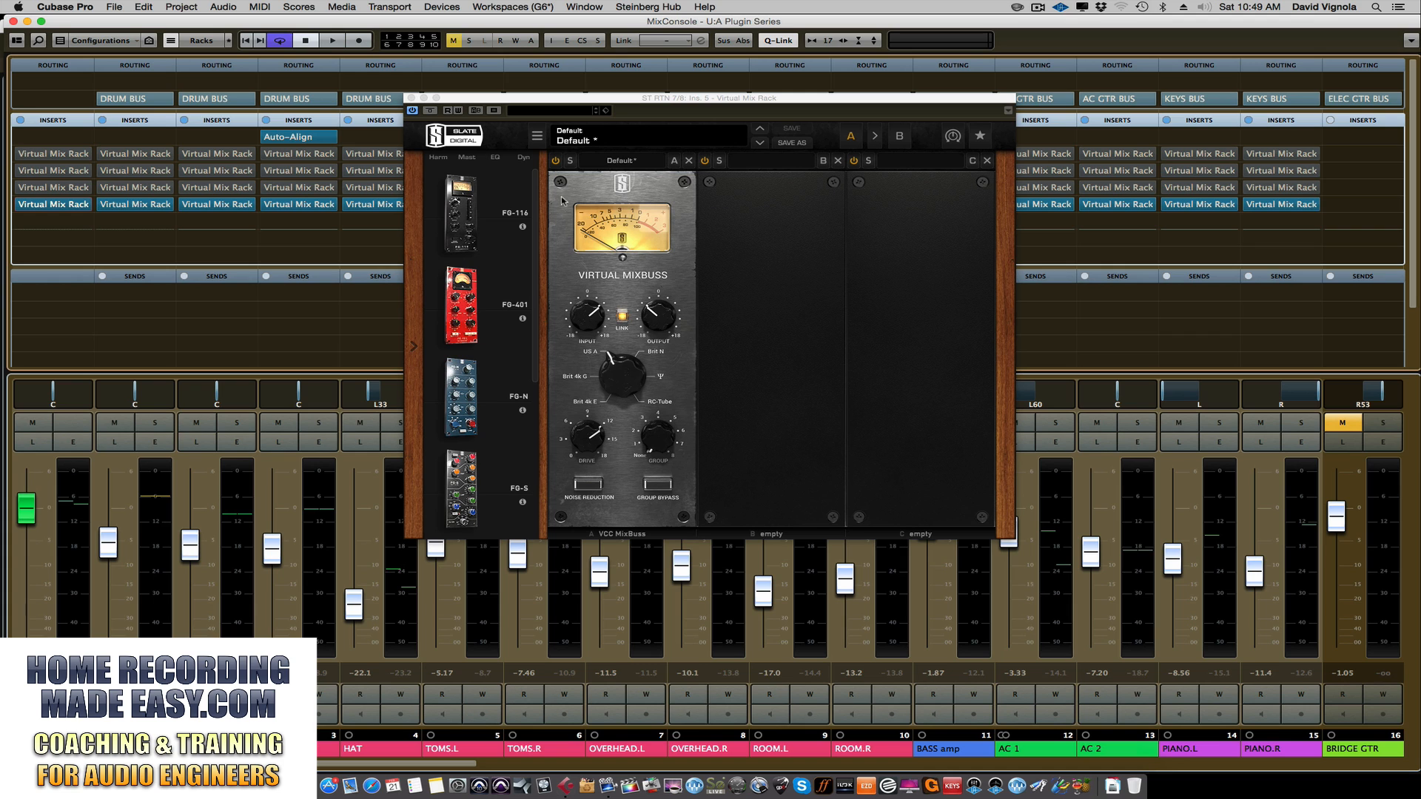
pyautogui.moveTo(634, 110); pyautogui.dragTo(609, 242)
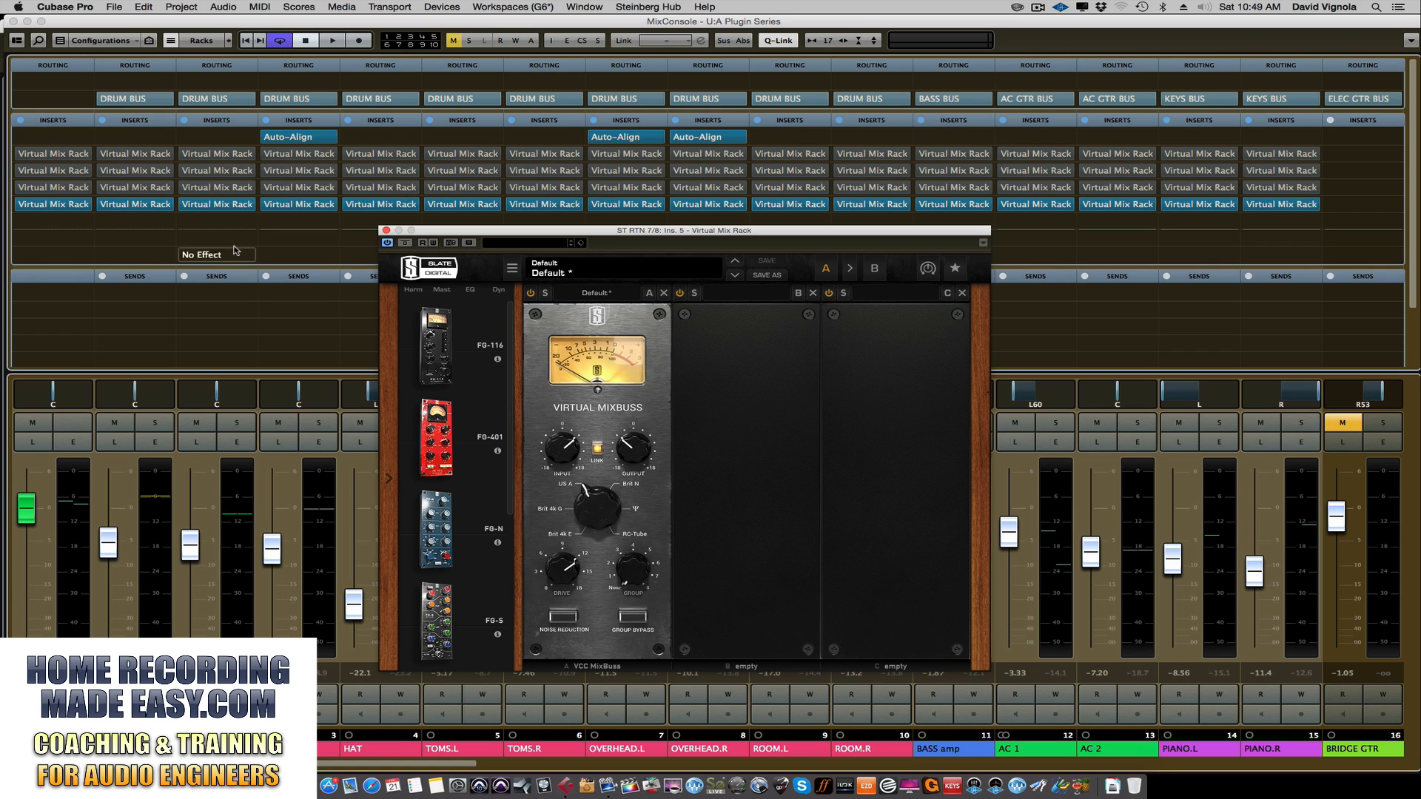
# Step: Bypass and re-enable the insert 5 Virtual Mix Rack four times across the channels during playback to compare the sound, and stop playback
pyautogui.press('space')
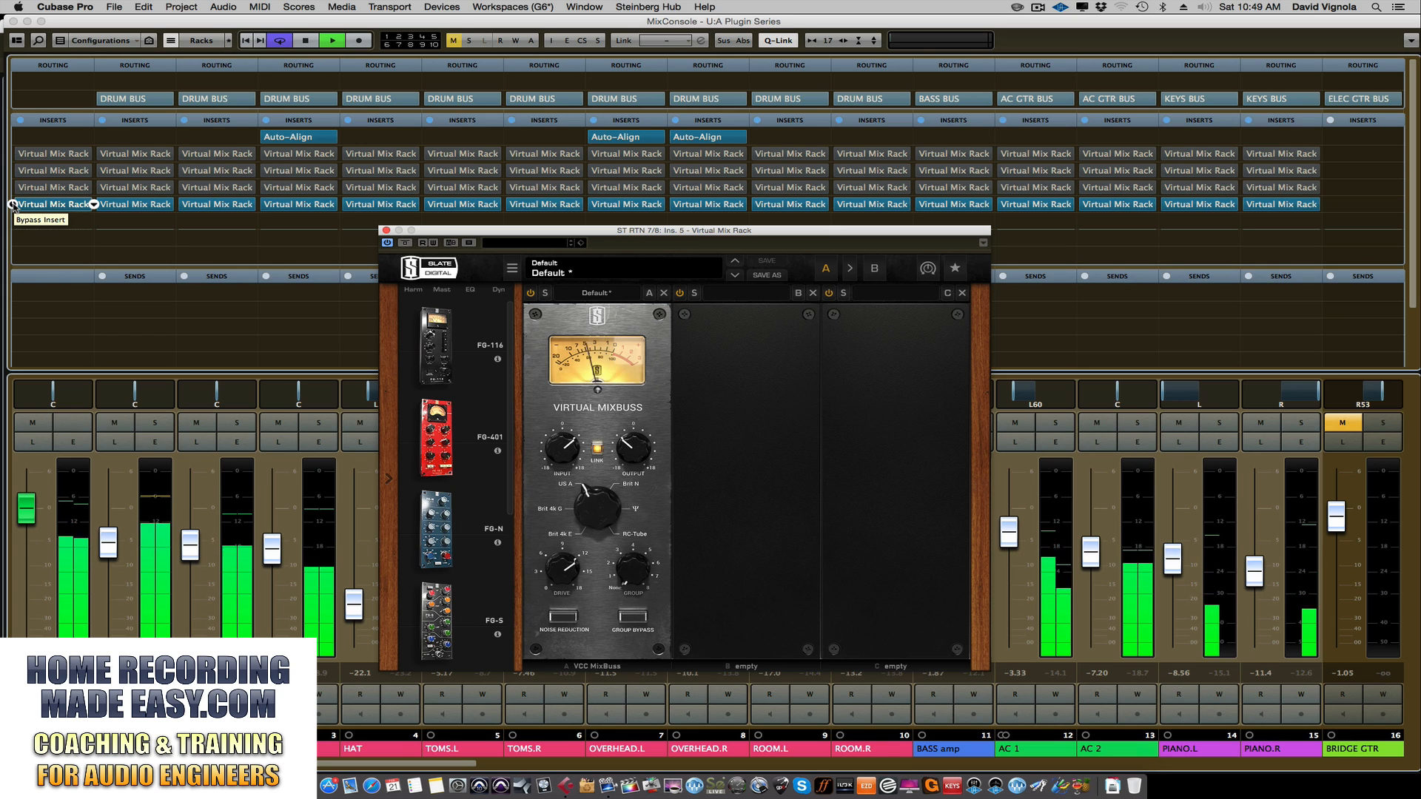
pyautogui.click(13, 205)
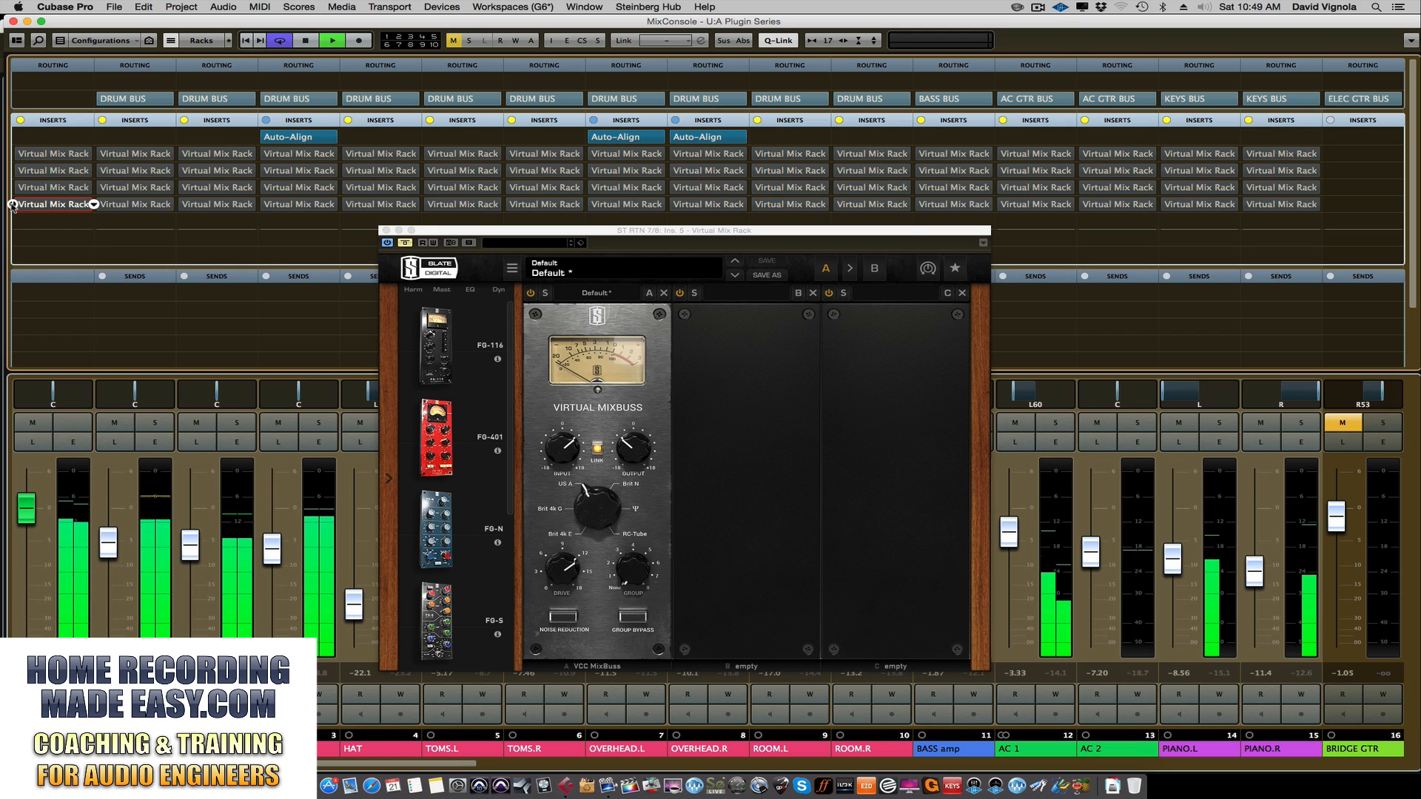
pyautogui.click(12, 205)
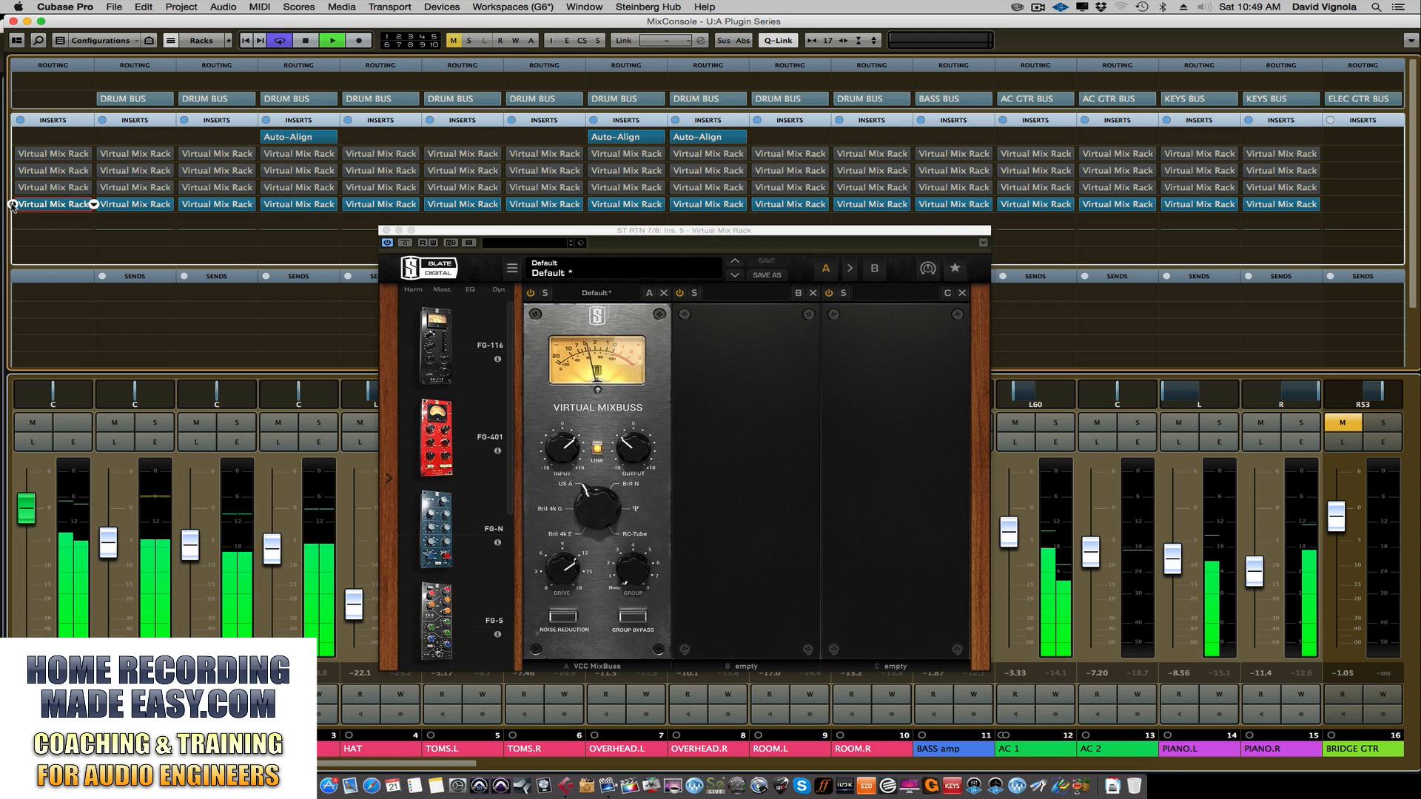
pyautogui.click(556, 447)
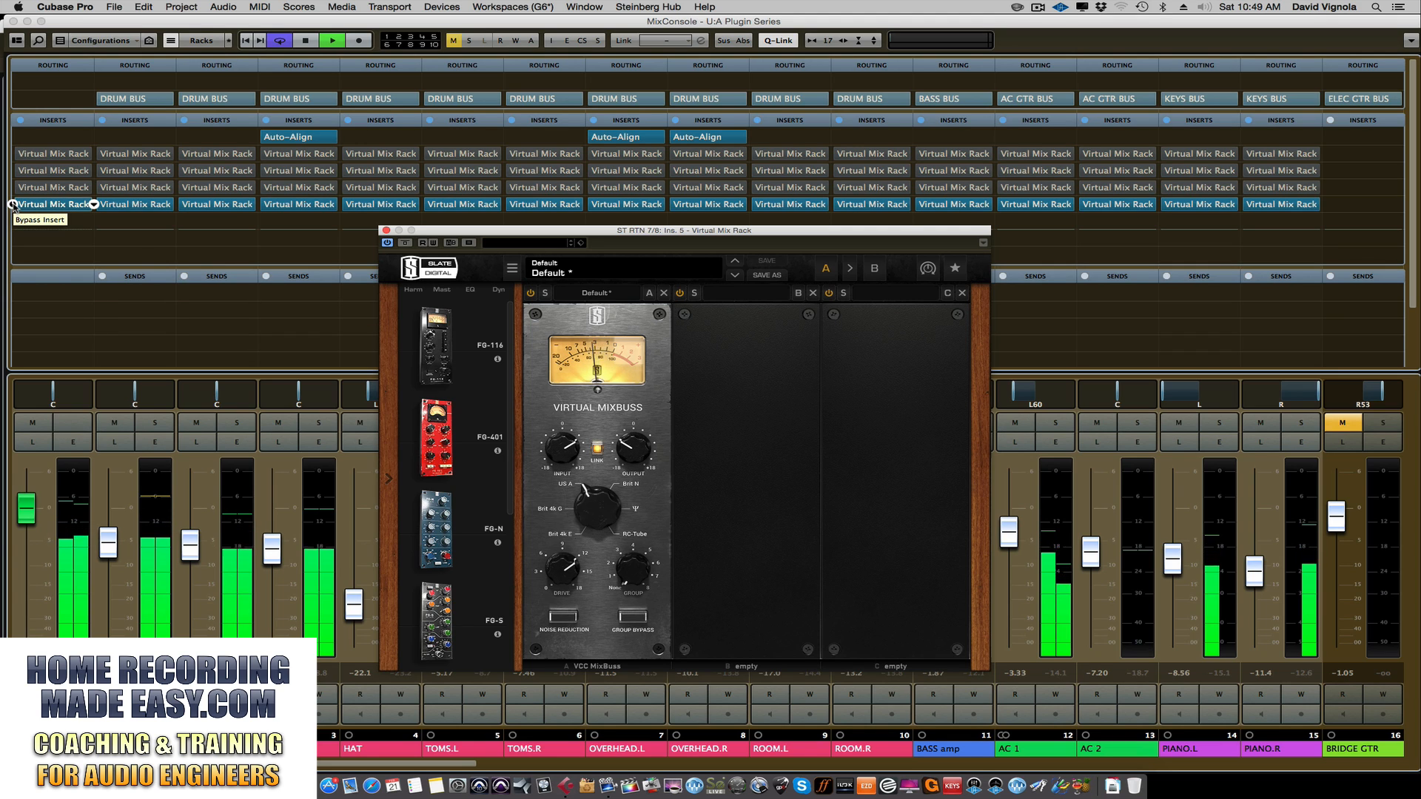
pyautogui.click(13, 205)
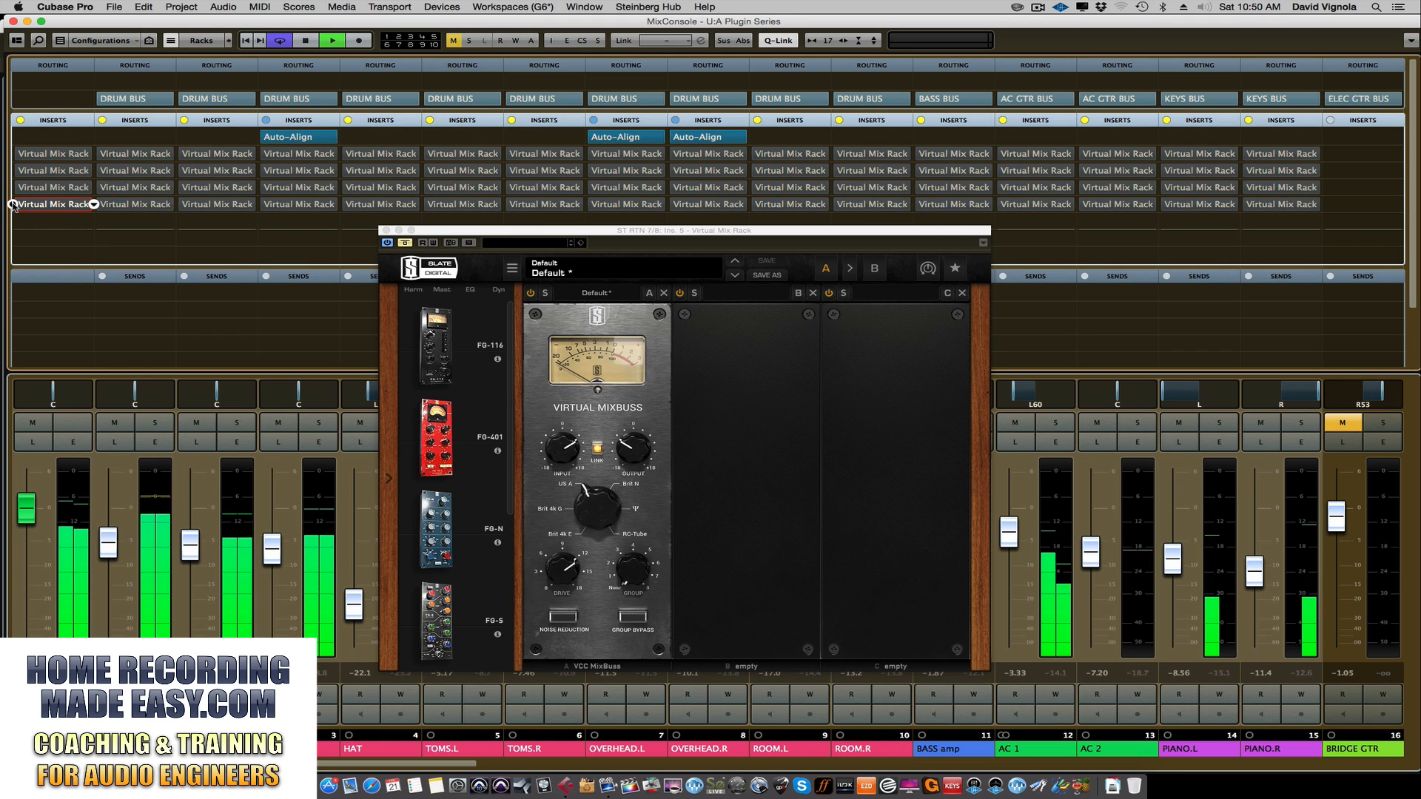
pyautogui.click(13, 205)
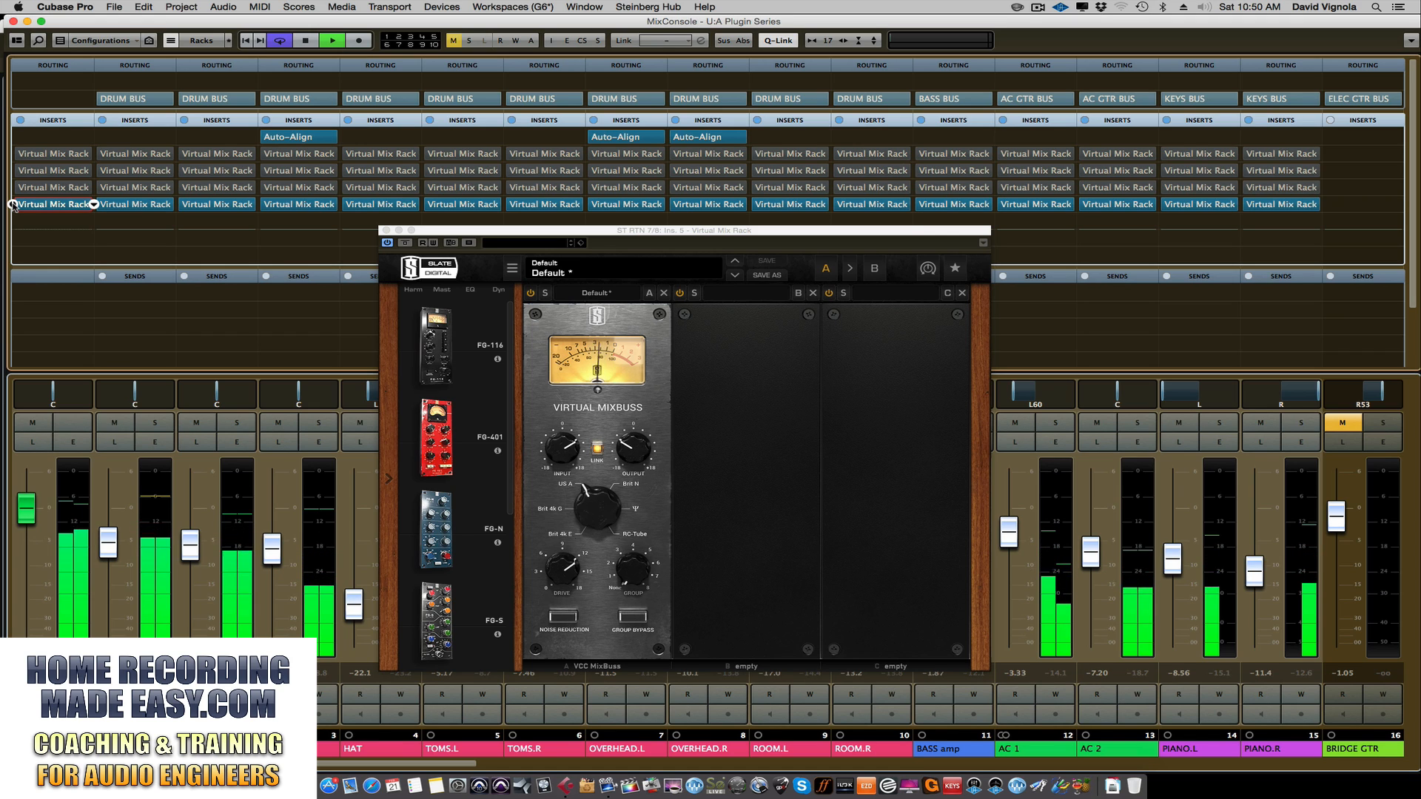
pyautogui.click(13, 205)
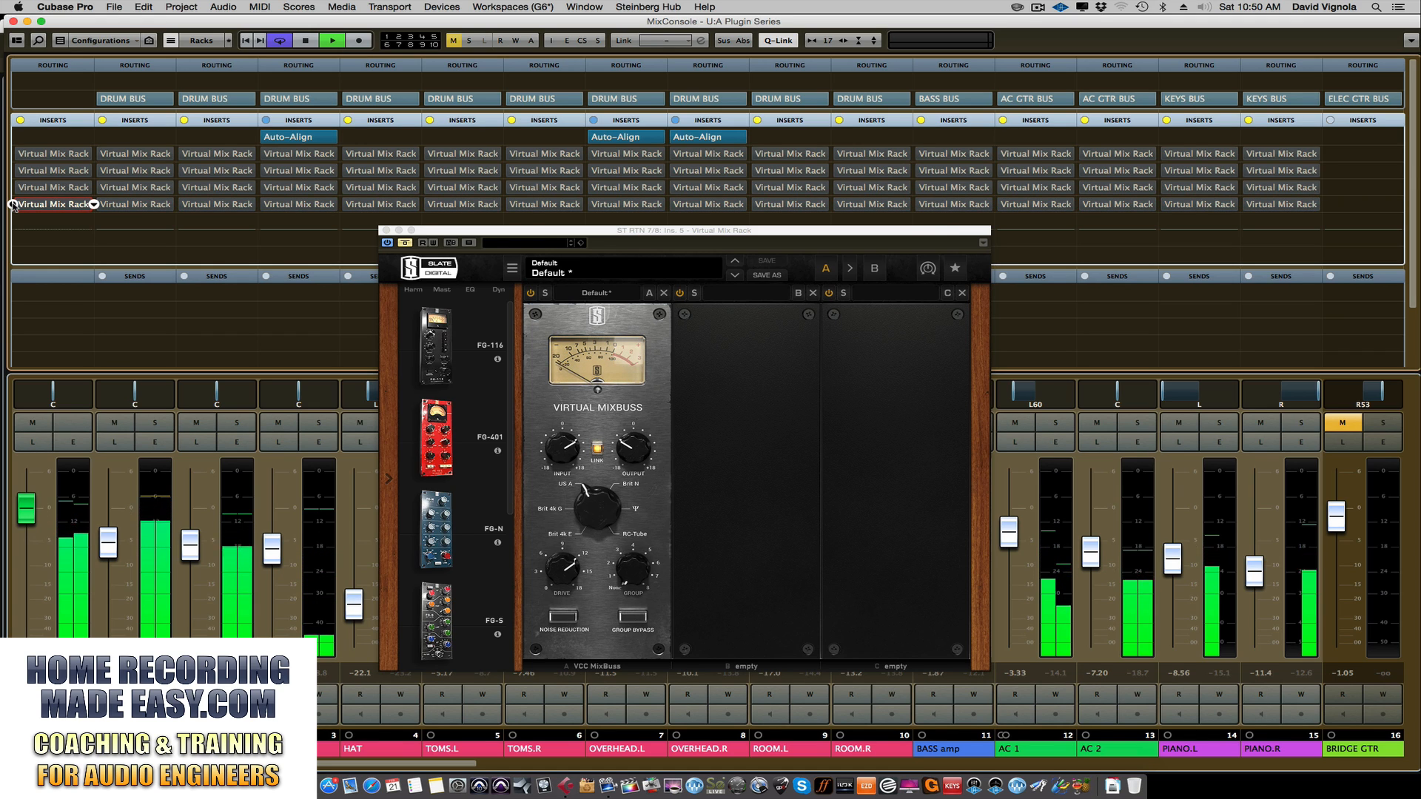
pyautogui.click(13, 205)
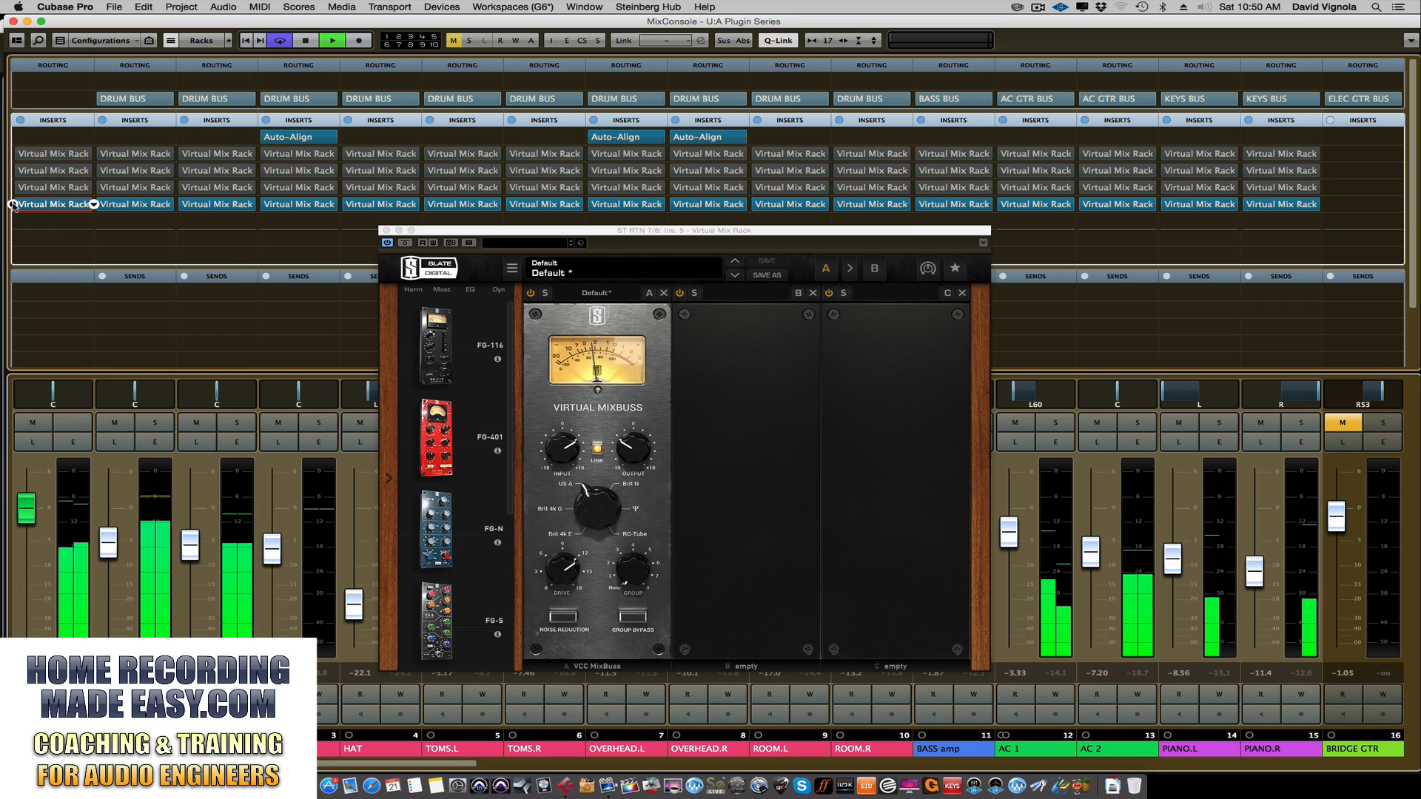
pyautogui.click(13, 205)
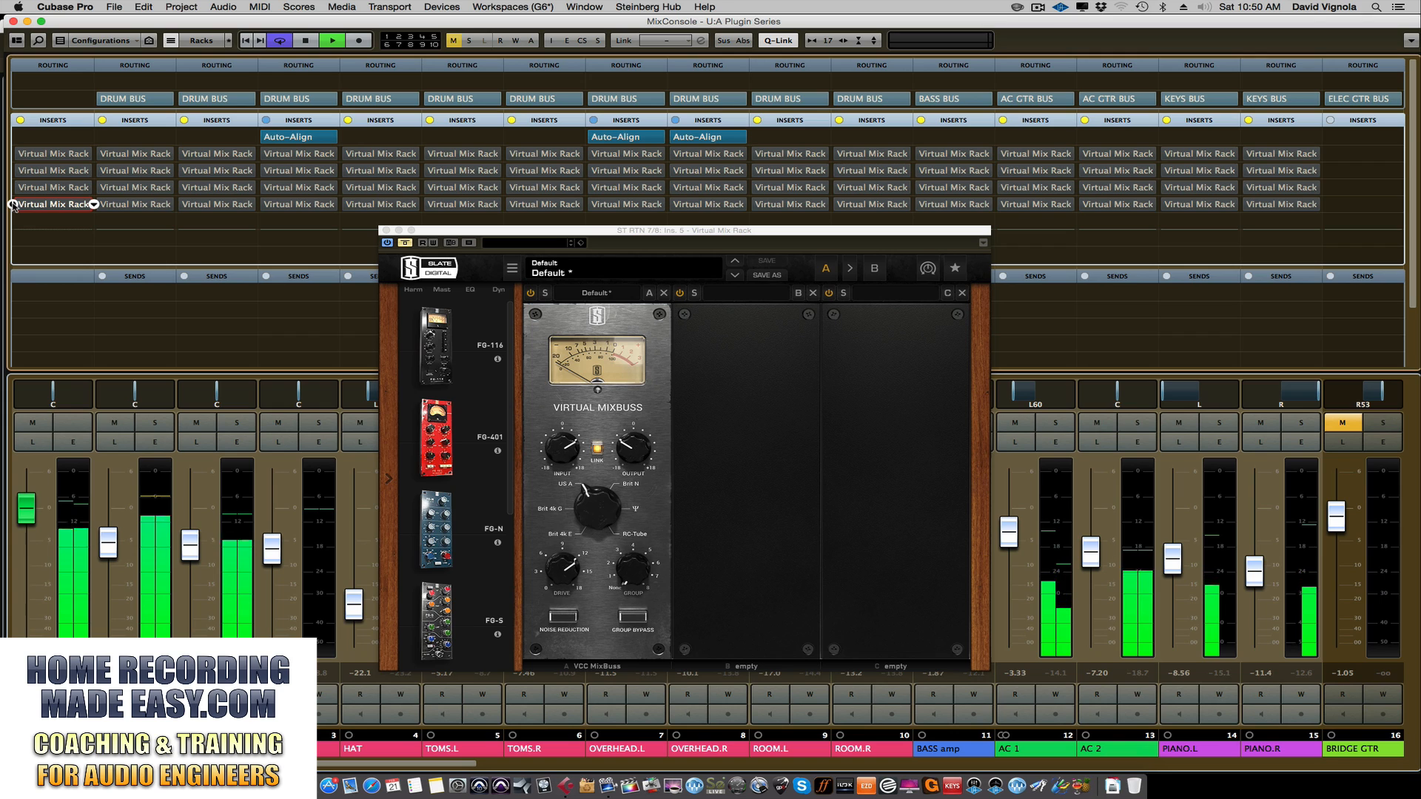
pyautogui.click(13, 205)
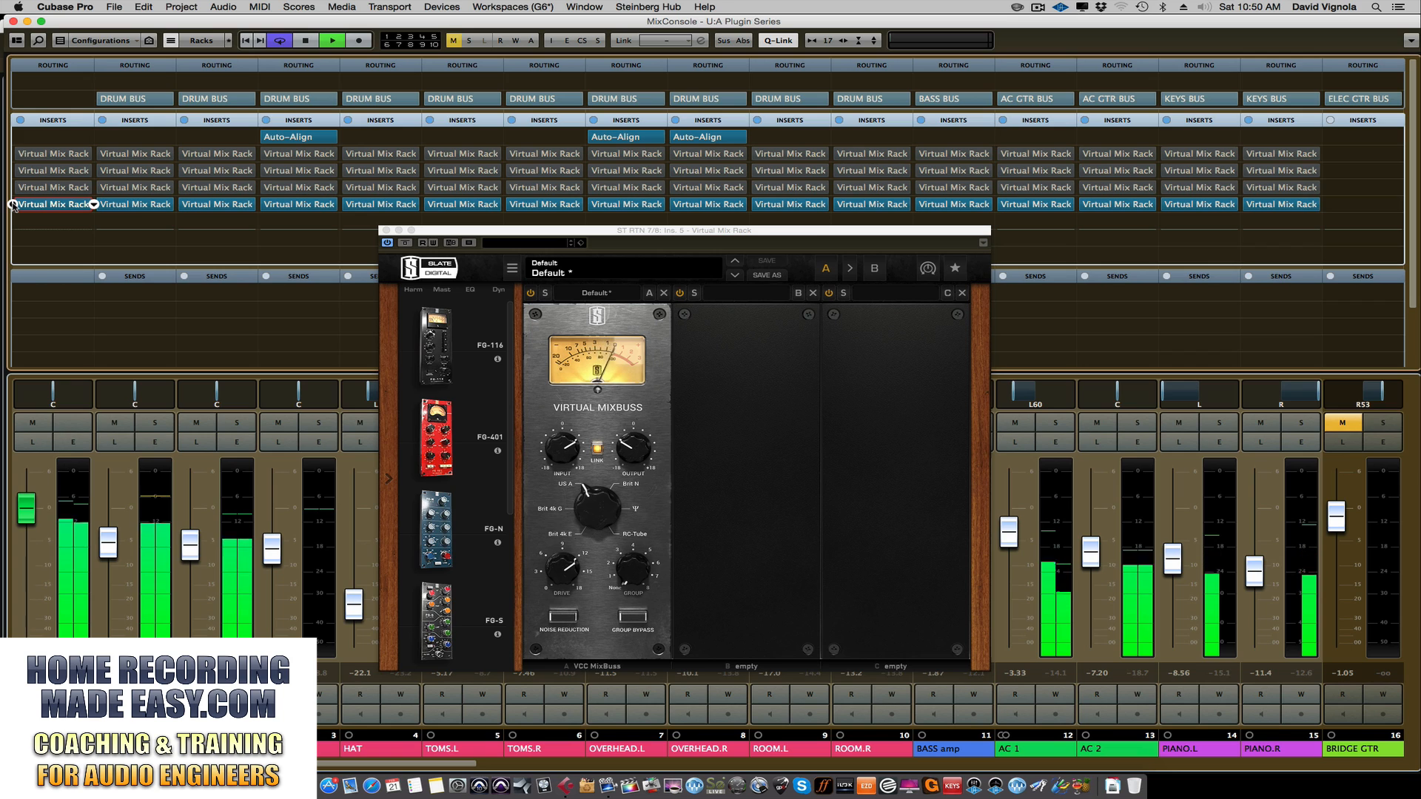
pyautogui.press('space')
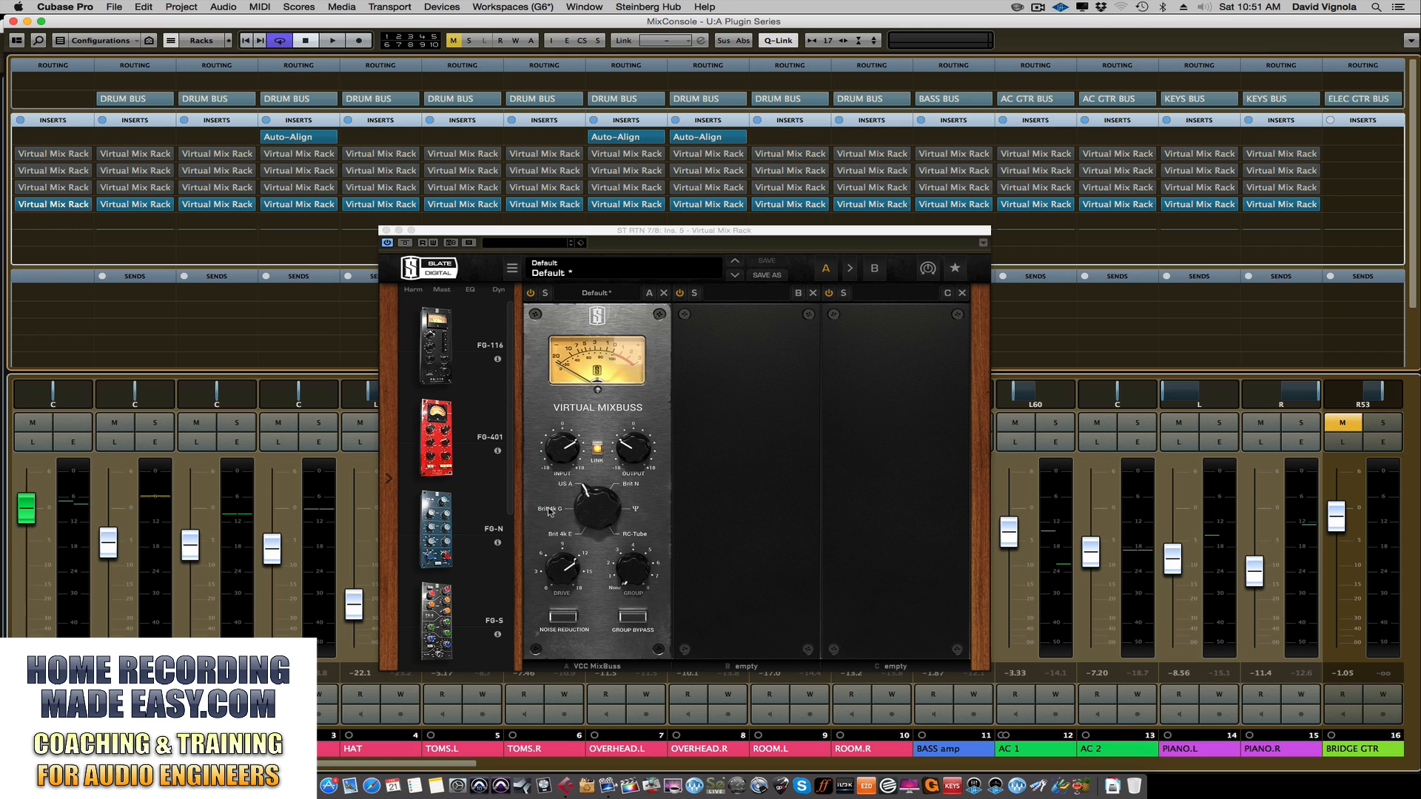
# Step: Close and reopen the ST RTN 7/8 insert 5 Virtual Mix Rack, and place its window at the far left below the inserts
pyautogui.click(385, 230)
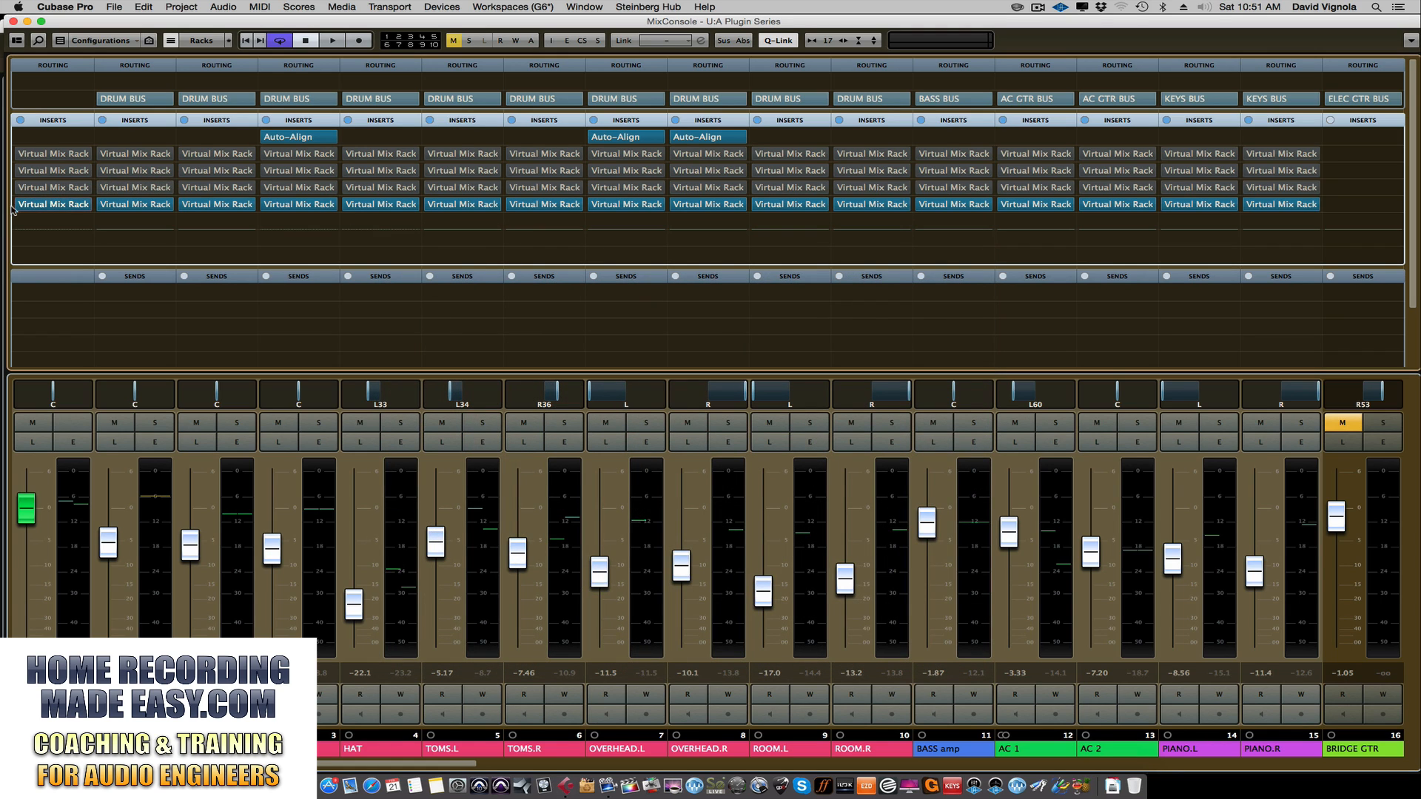
pyautogui.click(50, 205)
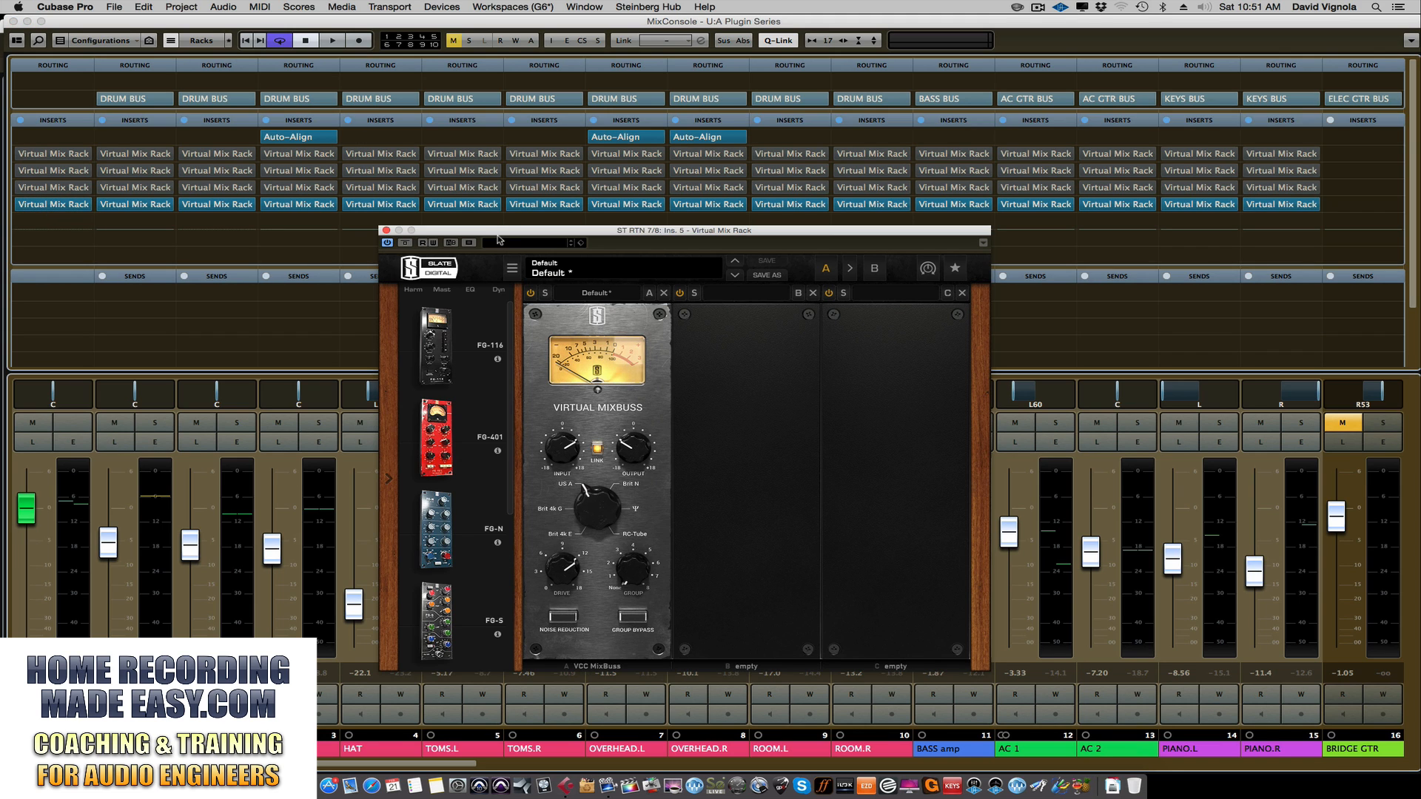
pyautogui.moveTo(498, 222); pyautogui.dragTo(311, 221)
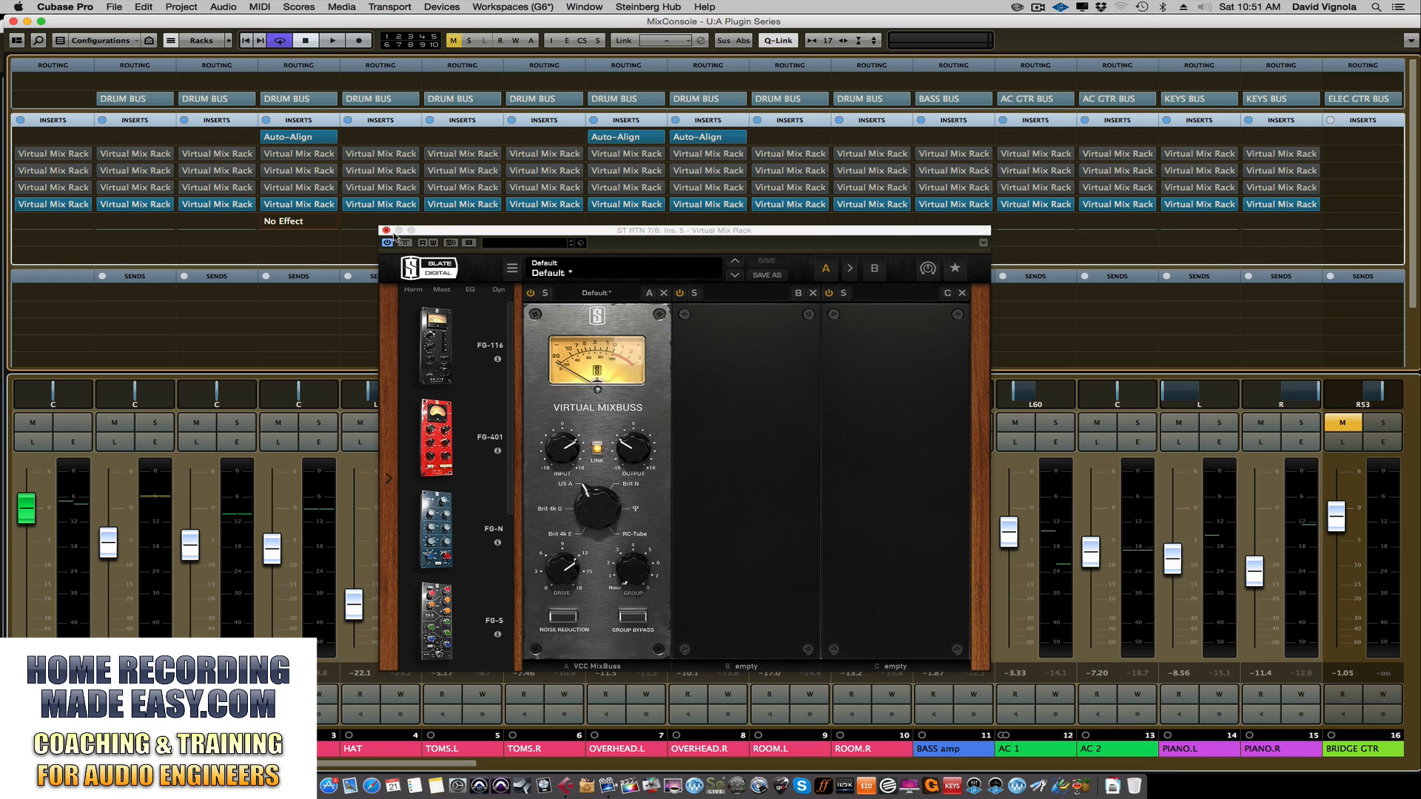
pyautogui.moveTo(452, 235); pyautogui.dragTo(79, 218)
# Step: Open the ST RTN 7/8 insert 4, insert 3 and insert 2 Virtual Mix Racks and line them up beside the insert 5 rack
pyautogui.click(50, 188)
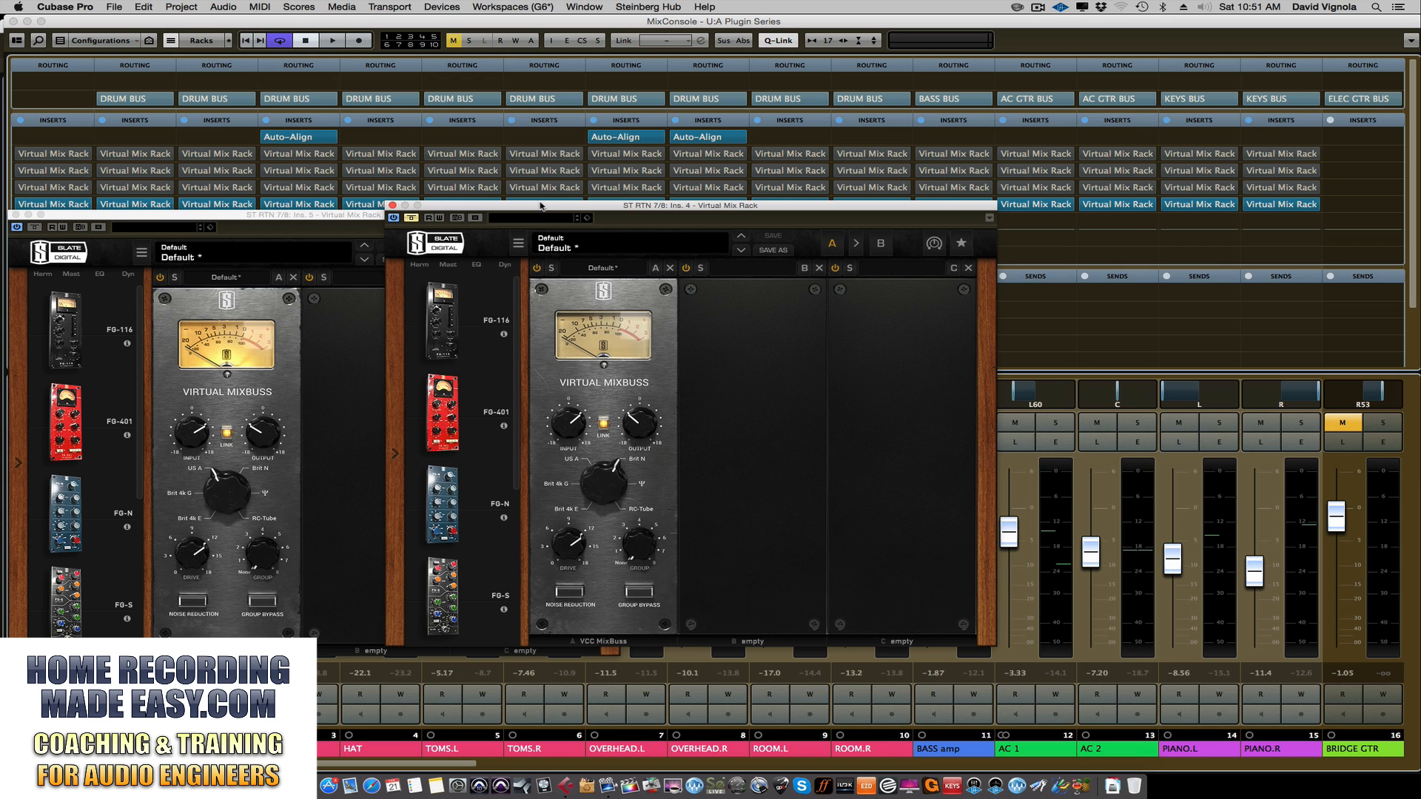
pyautogui.moveTo(541, 207); pyautogui.dragTo(491, 218)
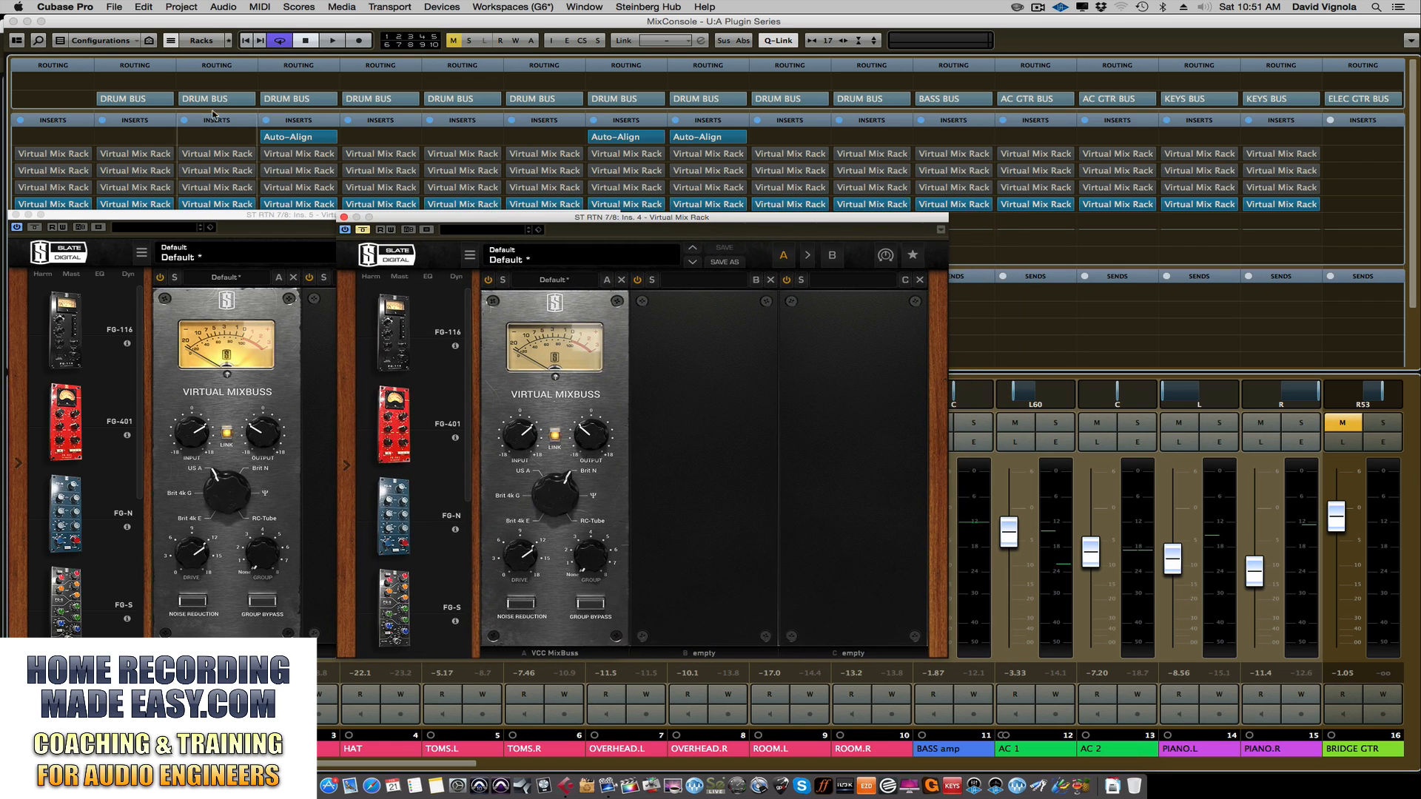
pyautogui.click(61, 173)
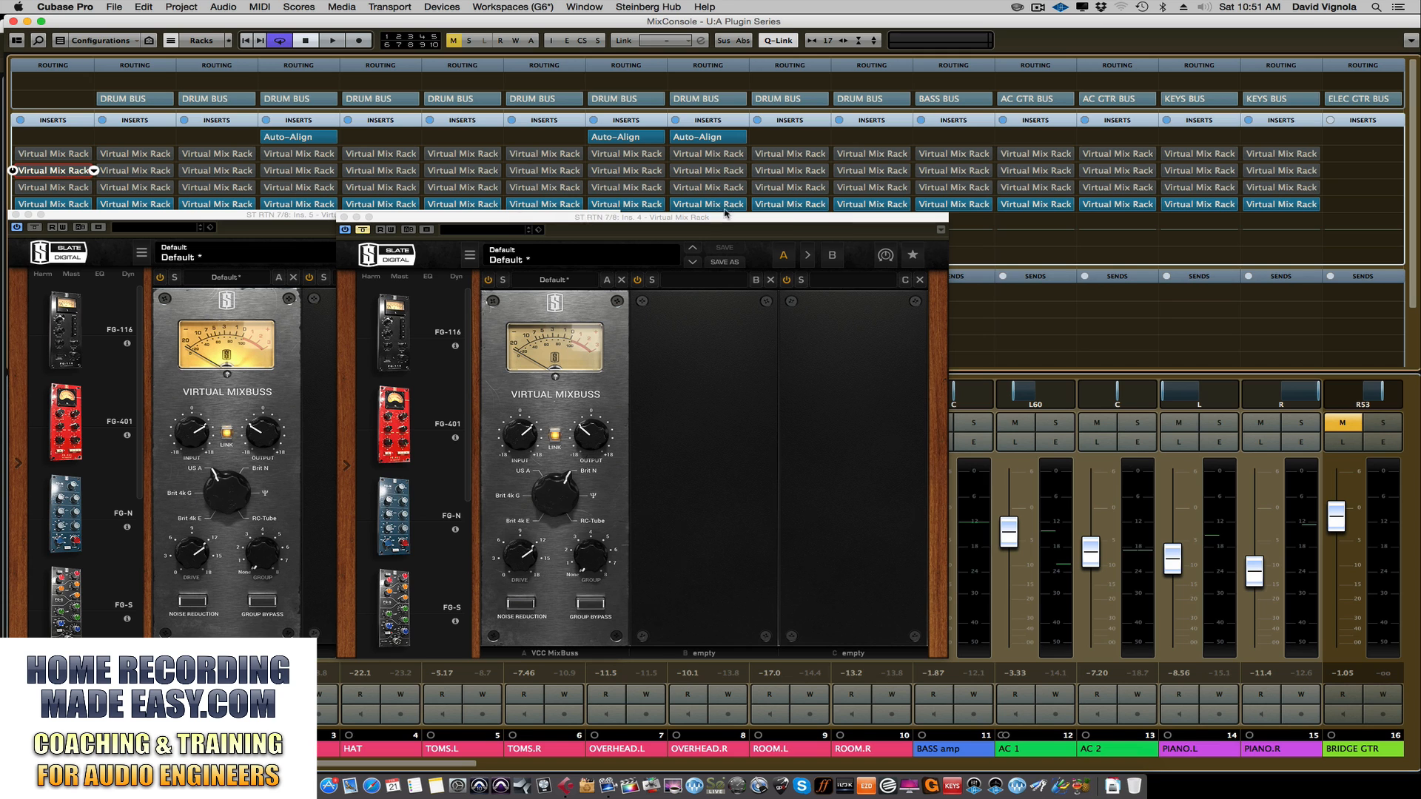
pyautogui.moveTo(744, 168); pyautogui.dragTo(1023, 219)
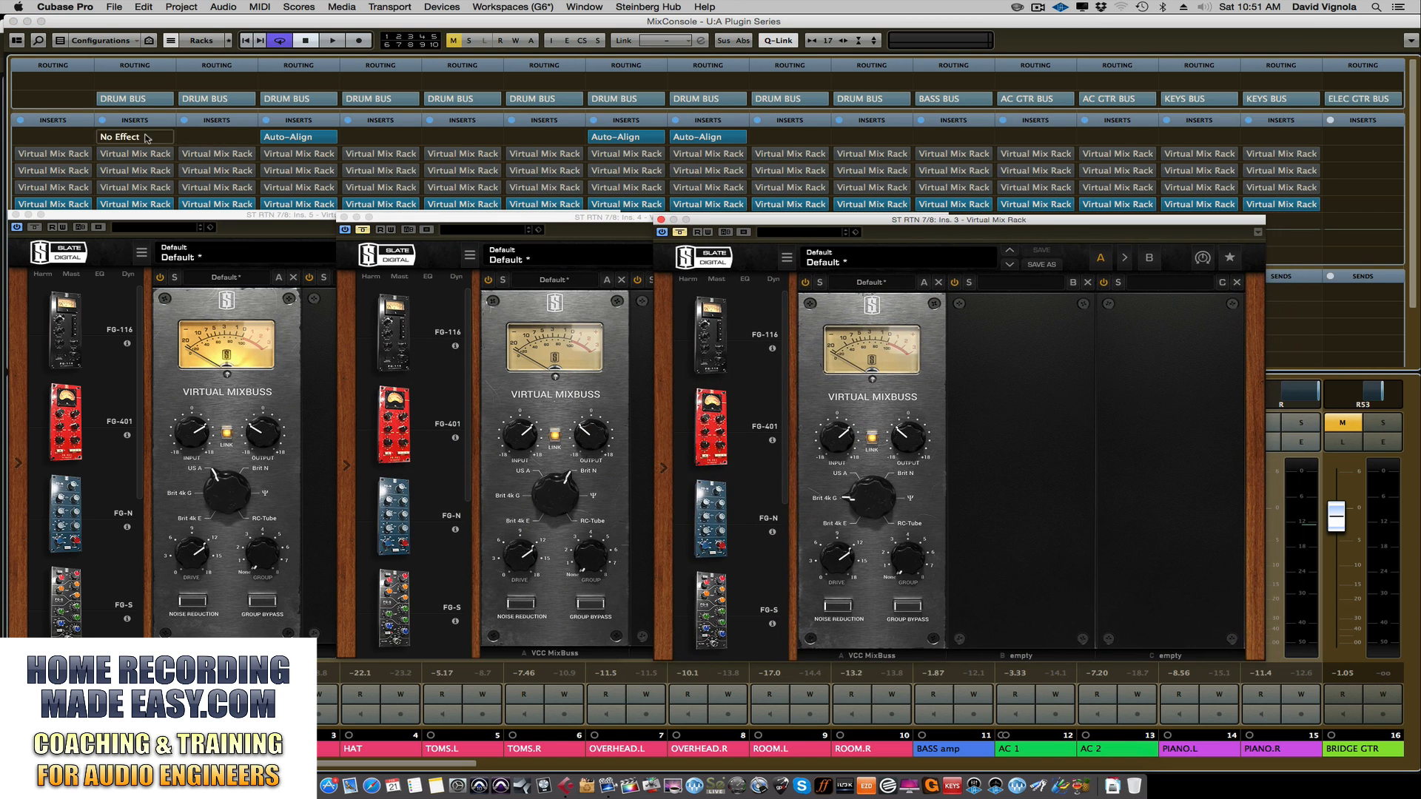
pyautogui.click(41, 156)
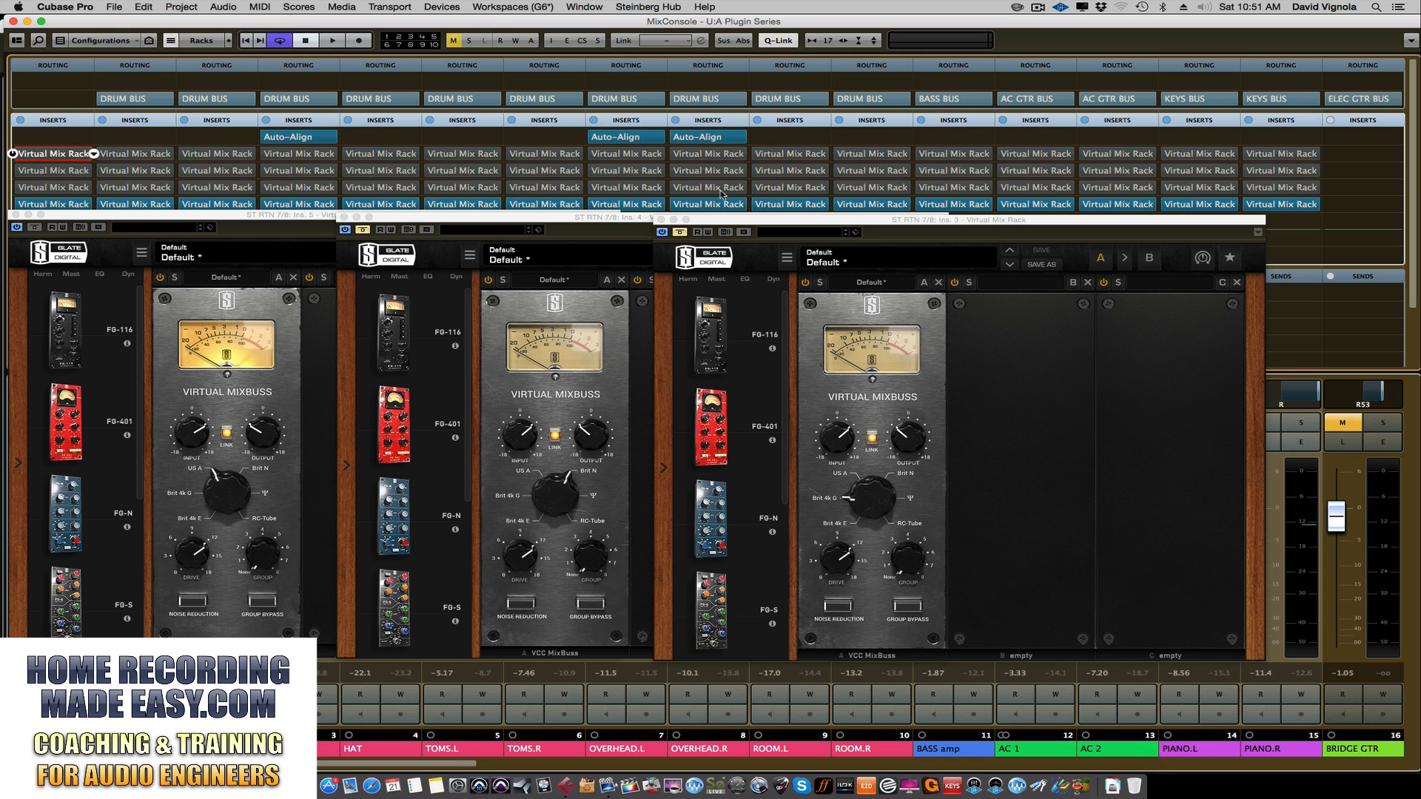
pyautogui.moveTo(1179, 223); pyautogui.dragTo(1406, 228)
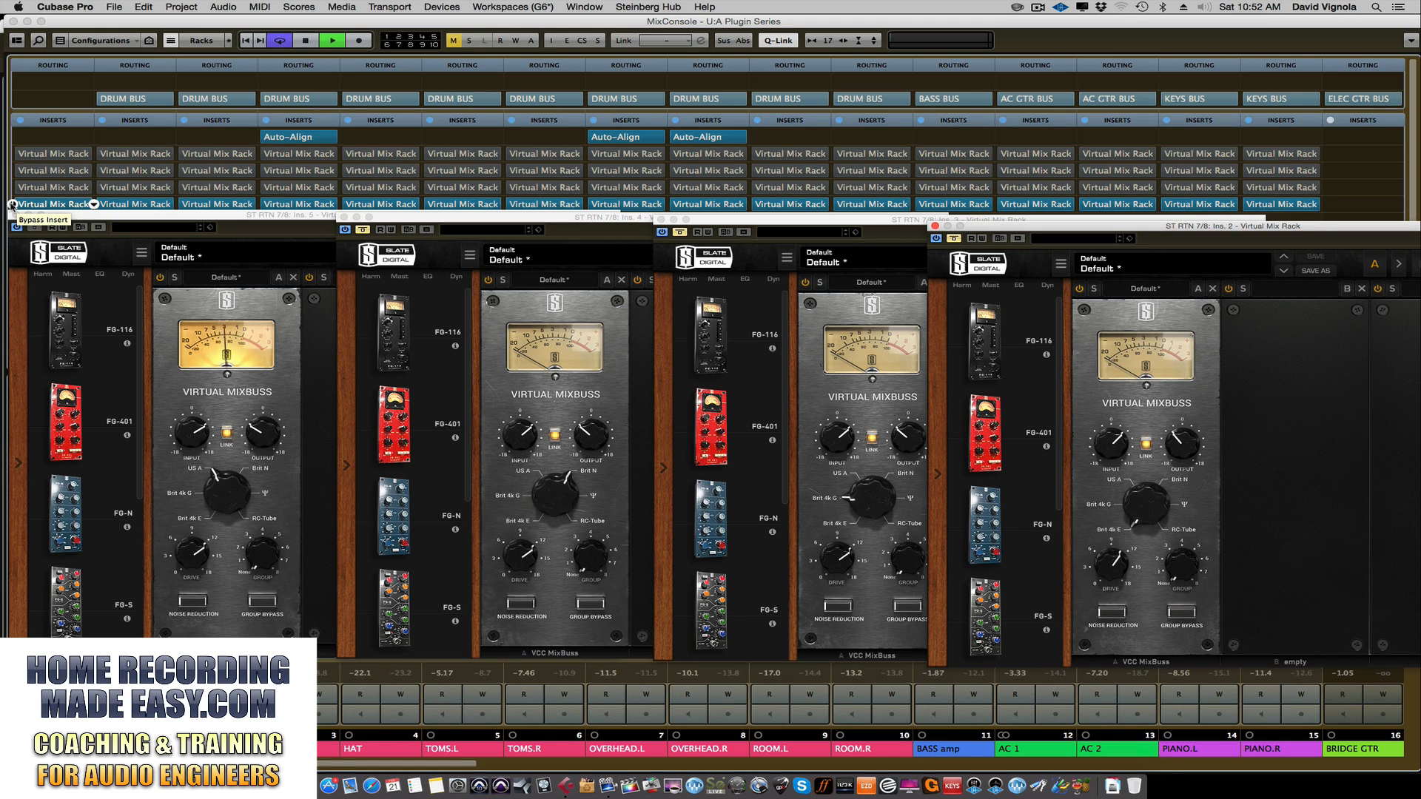
# Step: During playback, switch all channels from the insert 5 Virtual Mix Rack through the insert 4 and insert 3 racks to the insert 2 rack
pyautogui.click(12, 204)
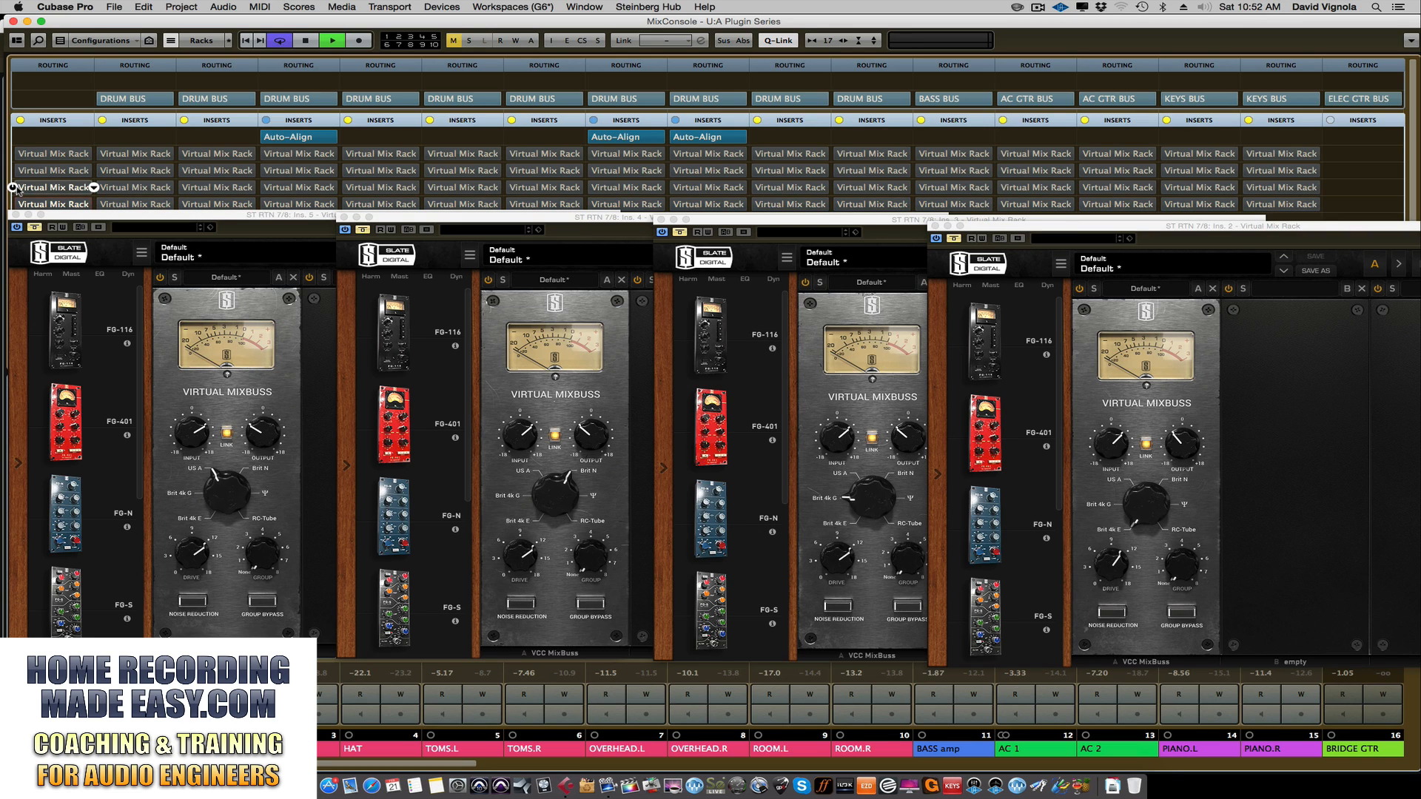
pyautogui.click(13, 188)
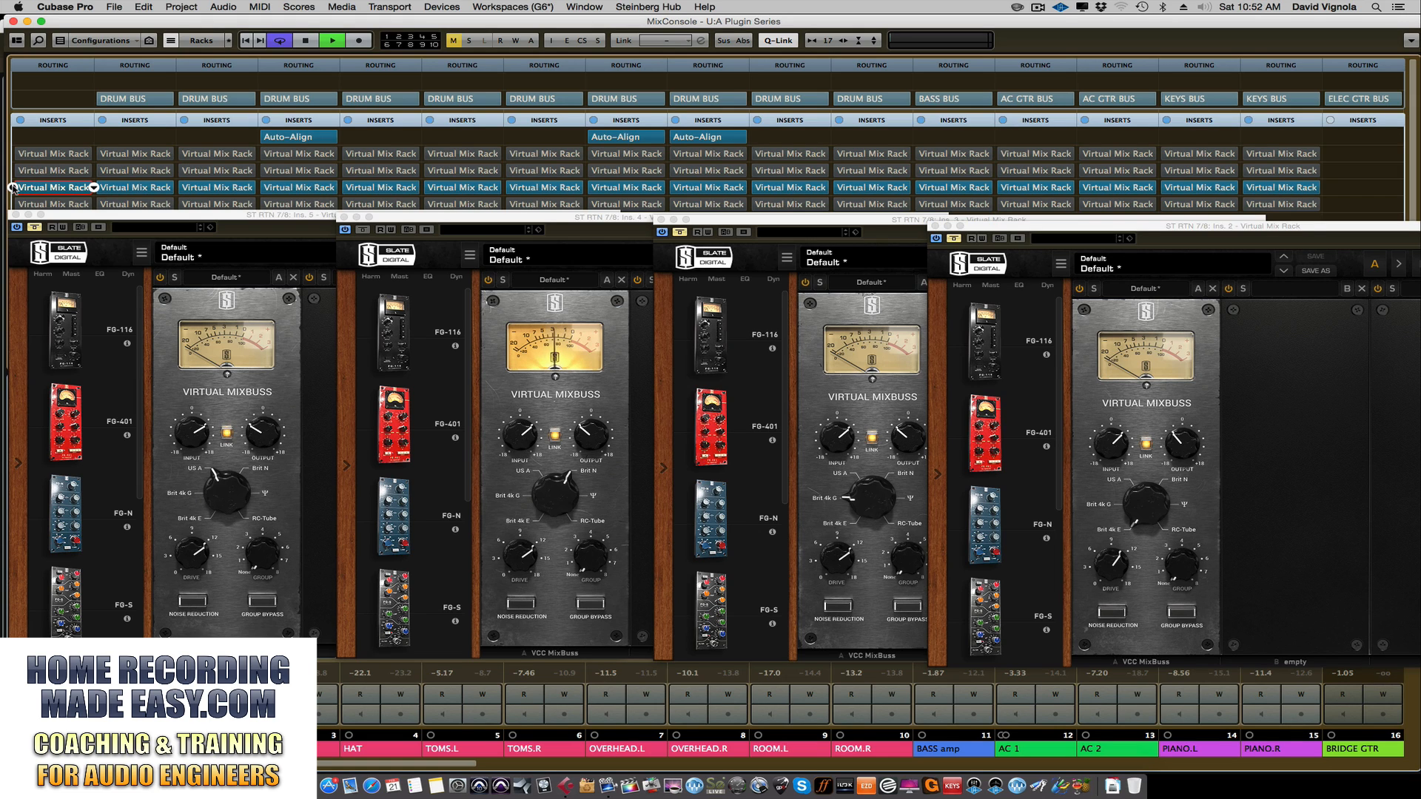
pyautogui.click(14, 188)
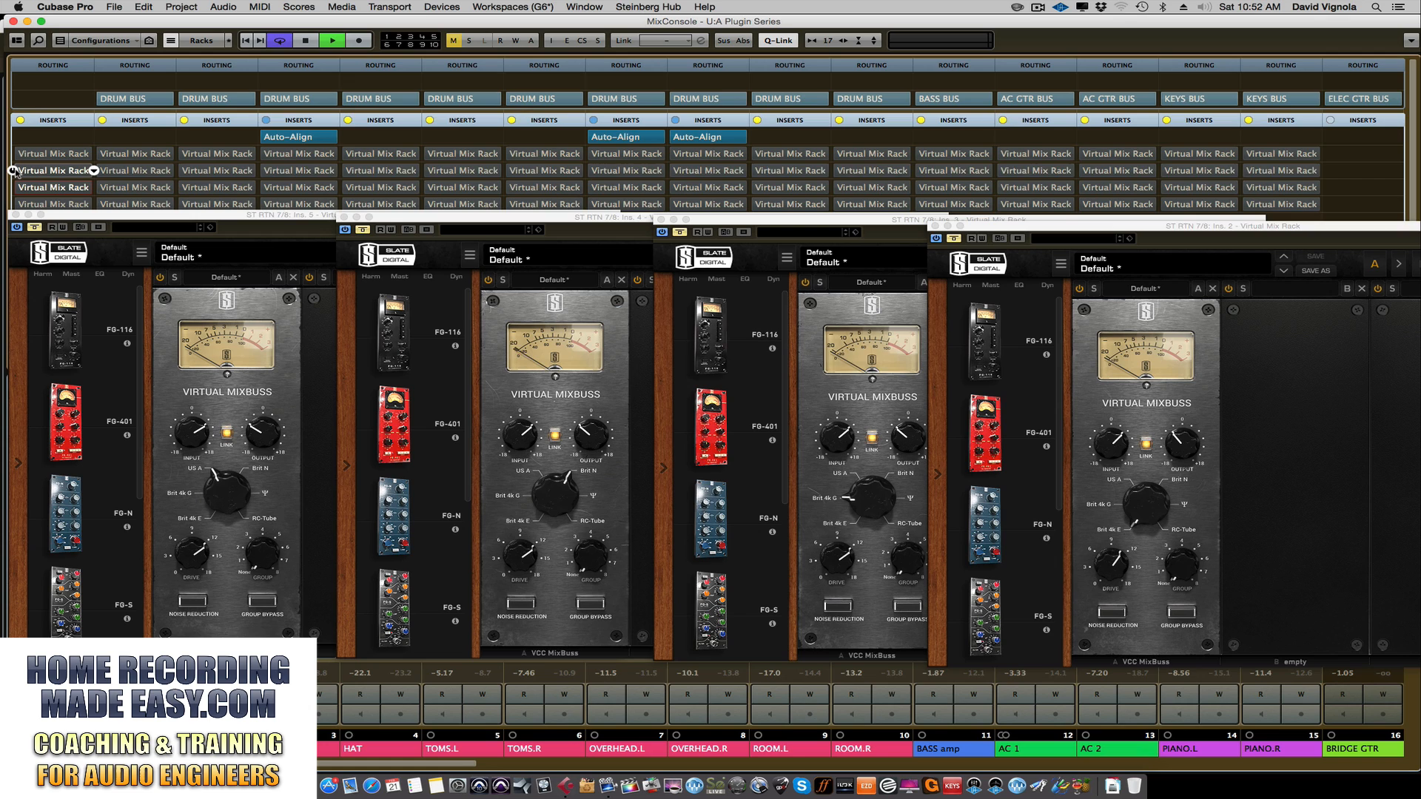
pyautogui.click(13, 171)
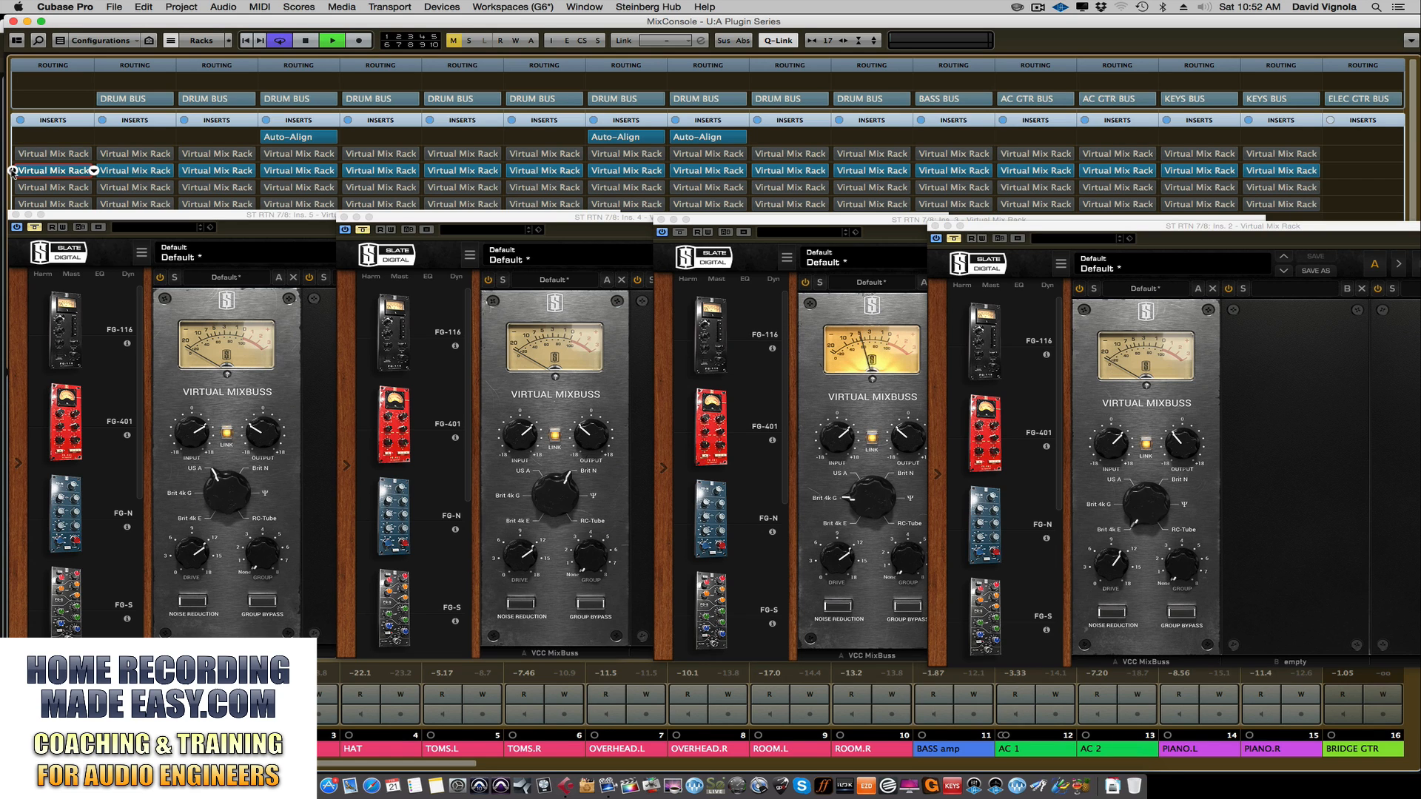
pyautogui.click(13, 172)
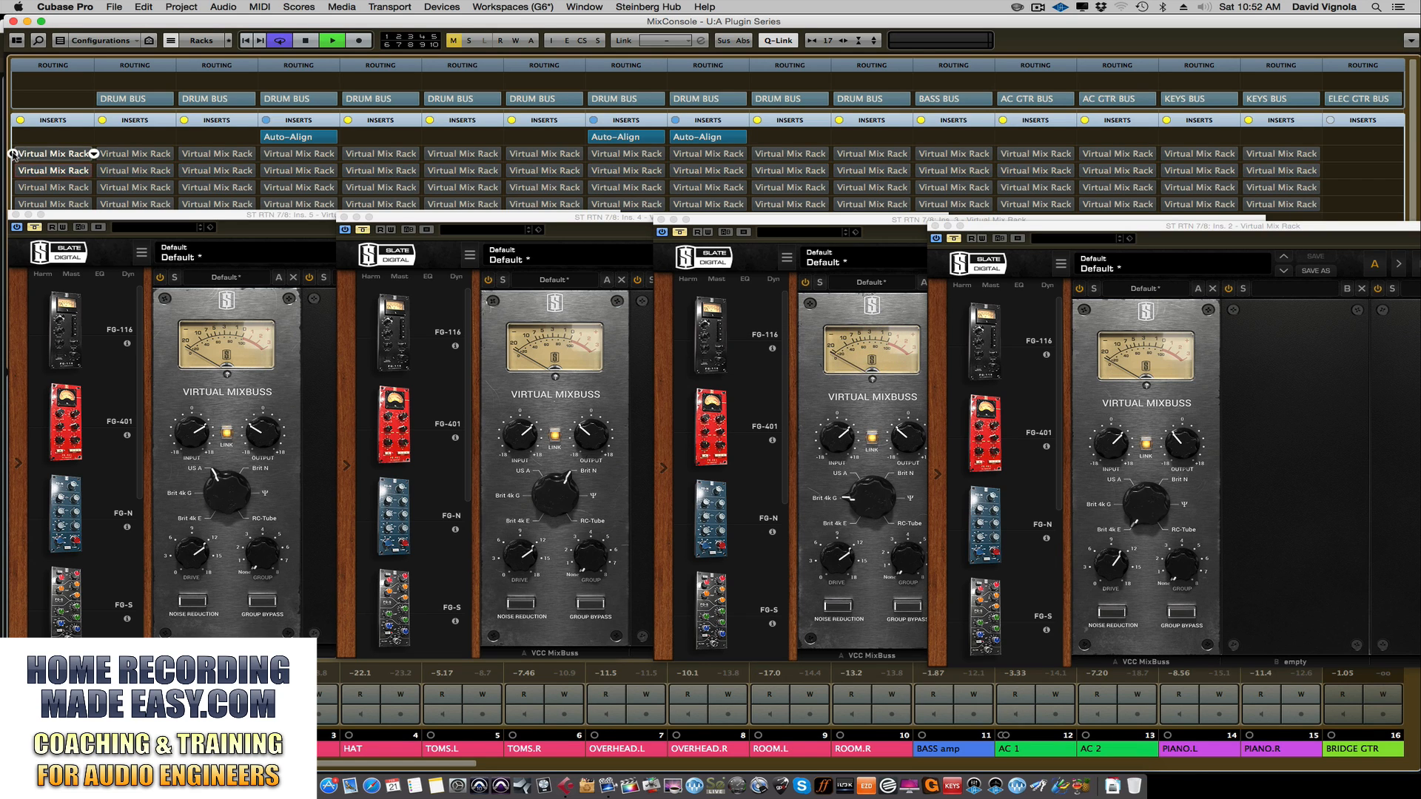
pyautogui.click(13, 155)
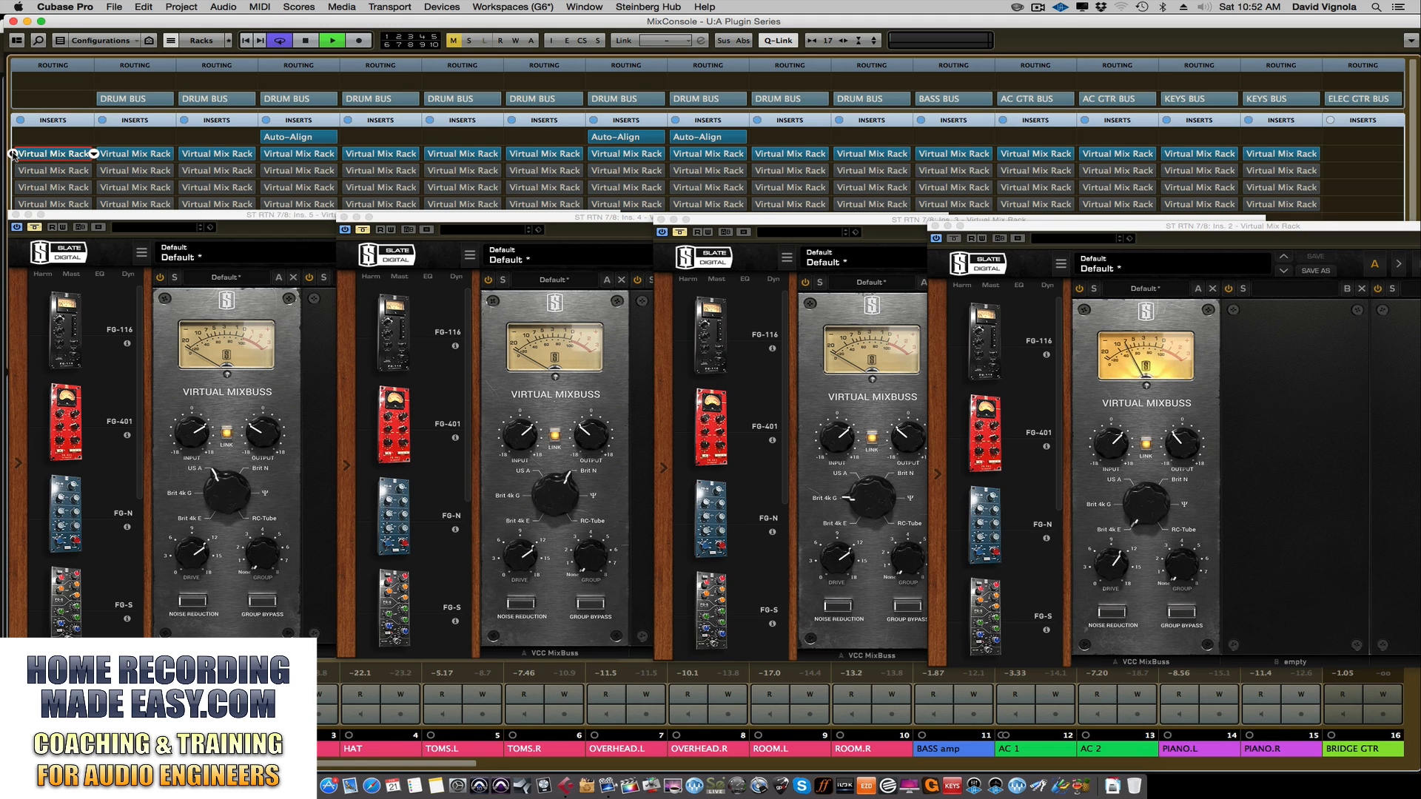
# Step: Stop and restart playback, and compare by switching the channels from the insert 2 Virtual Mix Rack to insert 3 and back to insert 2
pyautogui.press('space')
pyautogui.press('space')
pyautogui.click(12, 154)
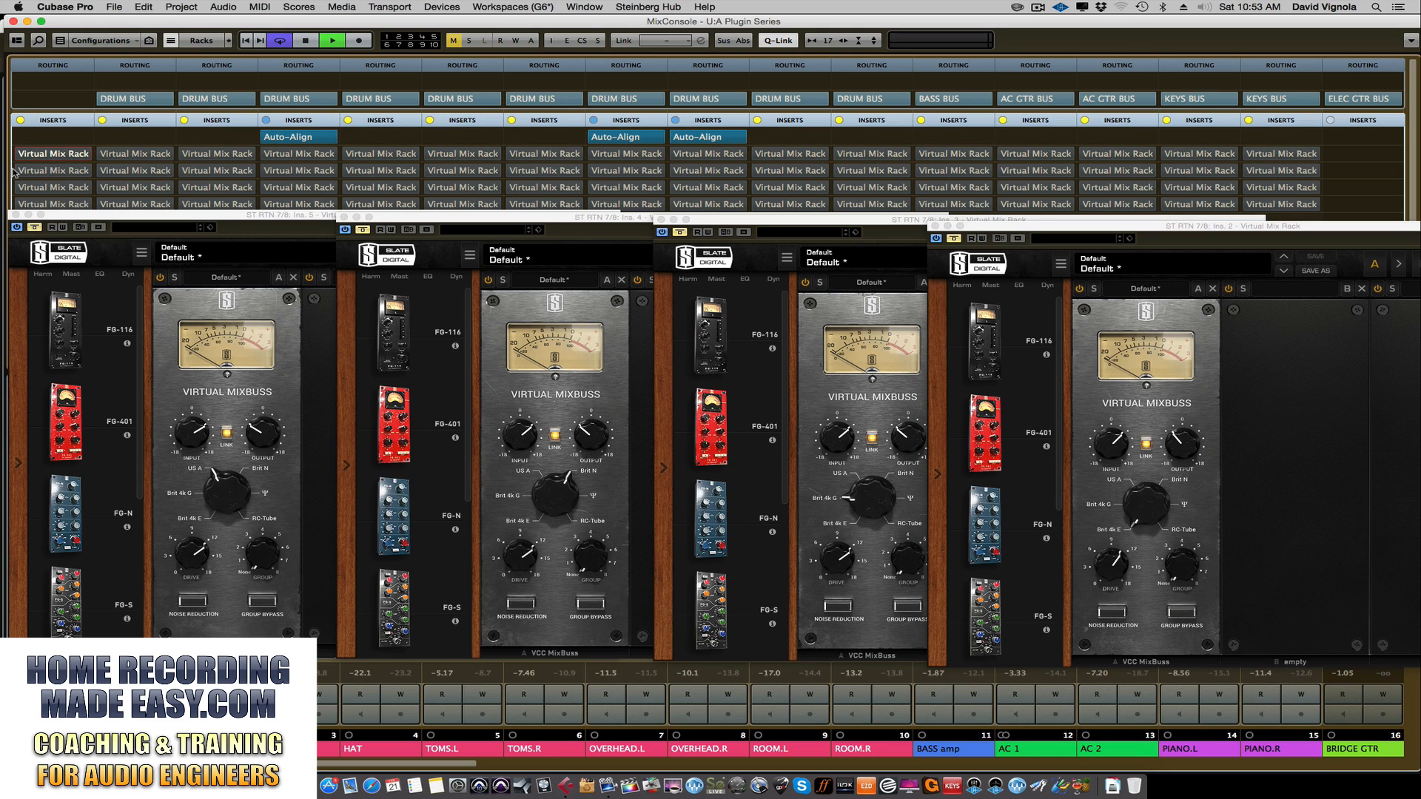
pyautogui.click(12, 170)
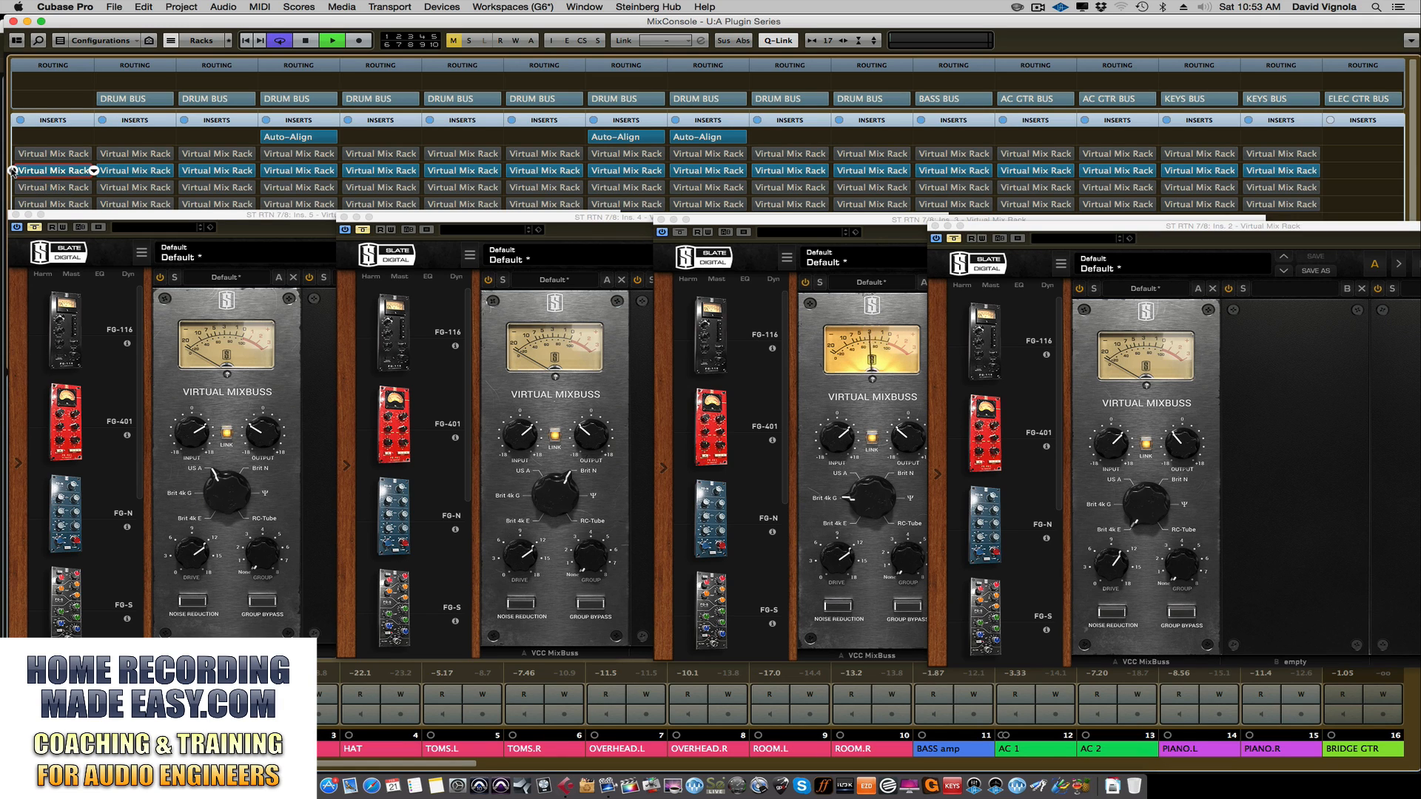
pyautogui.click(11, 171)
pyautogui.click(11, 154)
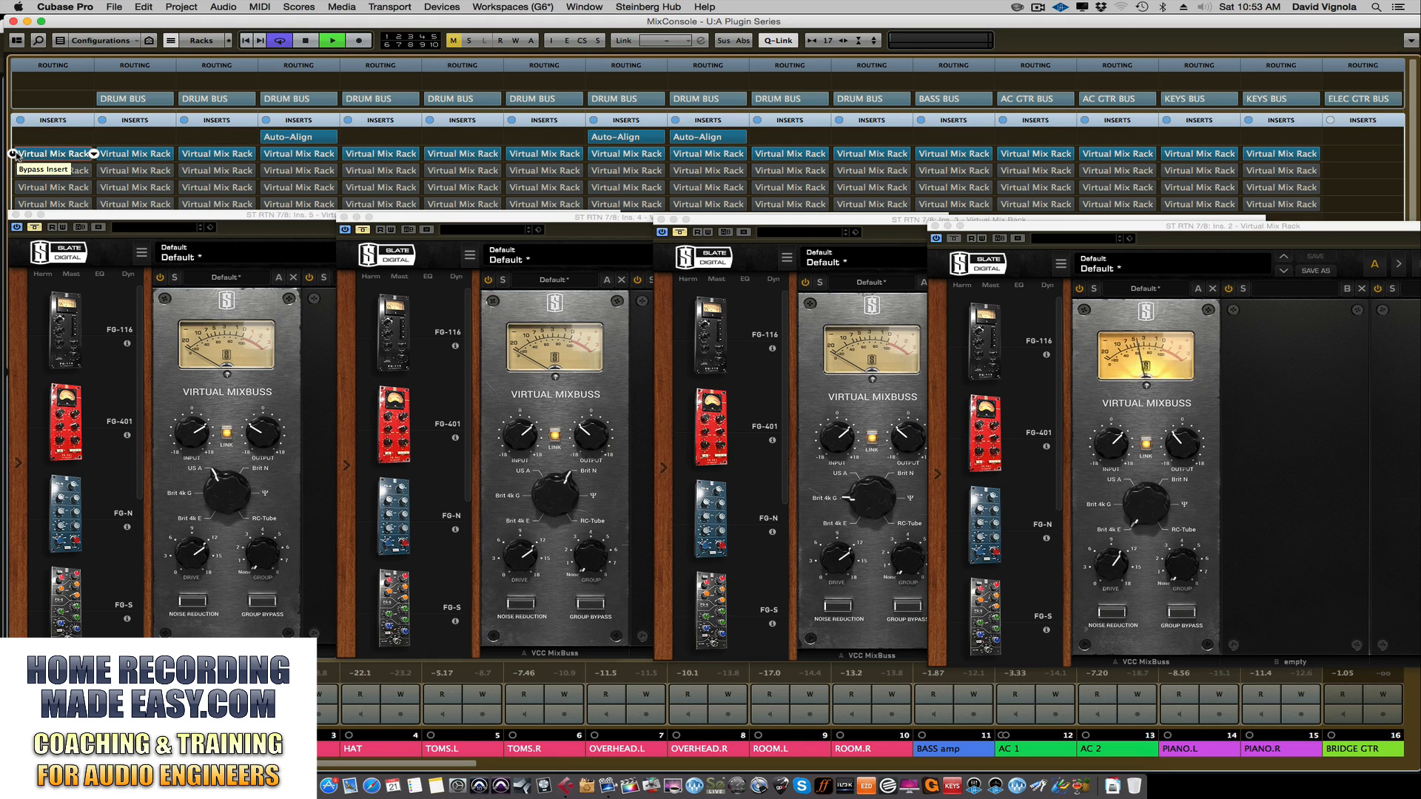
# Step: Switch the channels from the insert 2 Virtual Mix Rack to insert 4, on to insert 5, and back to insert 4 during playback
pyautogui.click(12, 154)
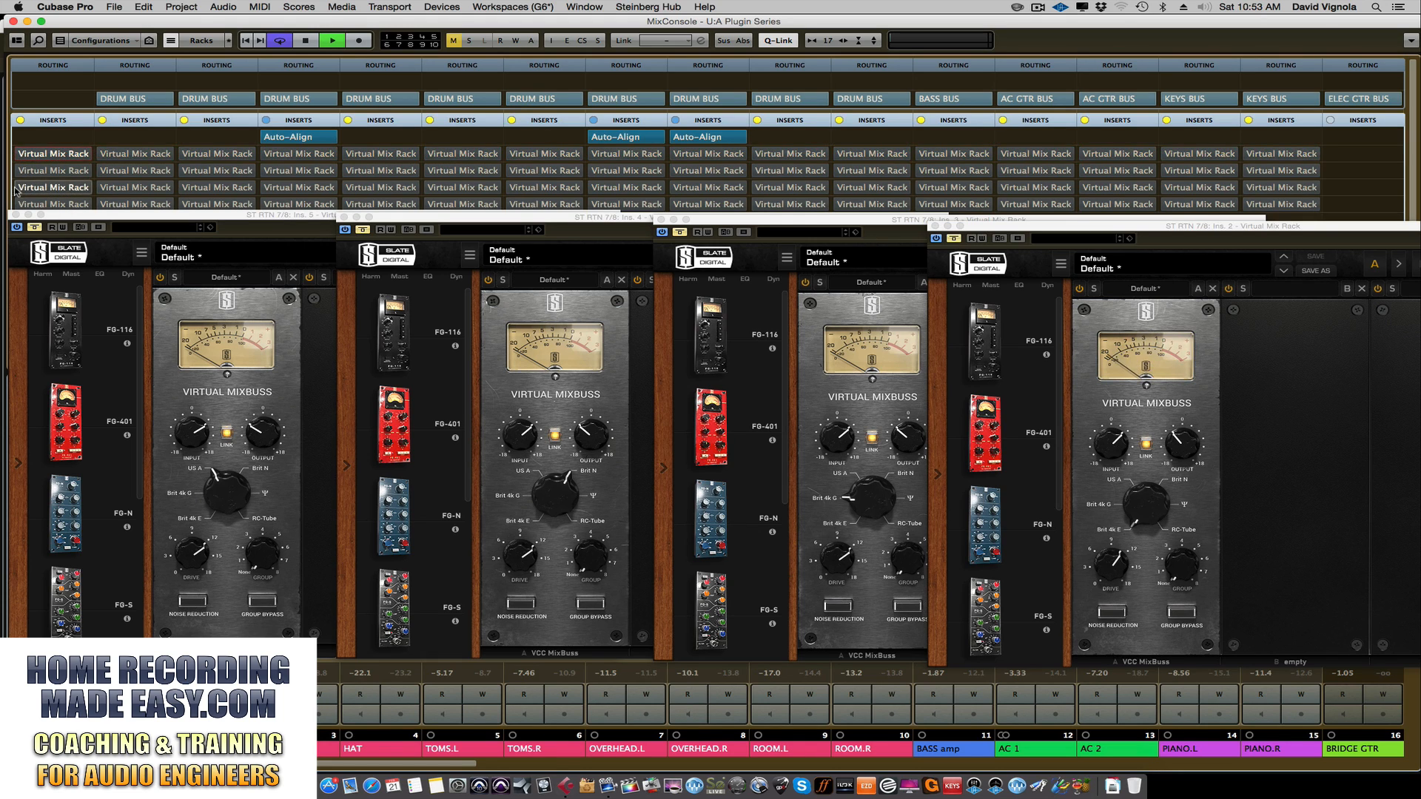
pyautogui.click(12, 188)
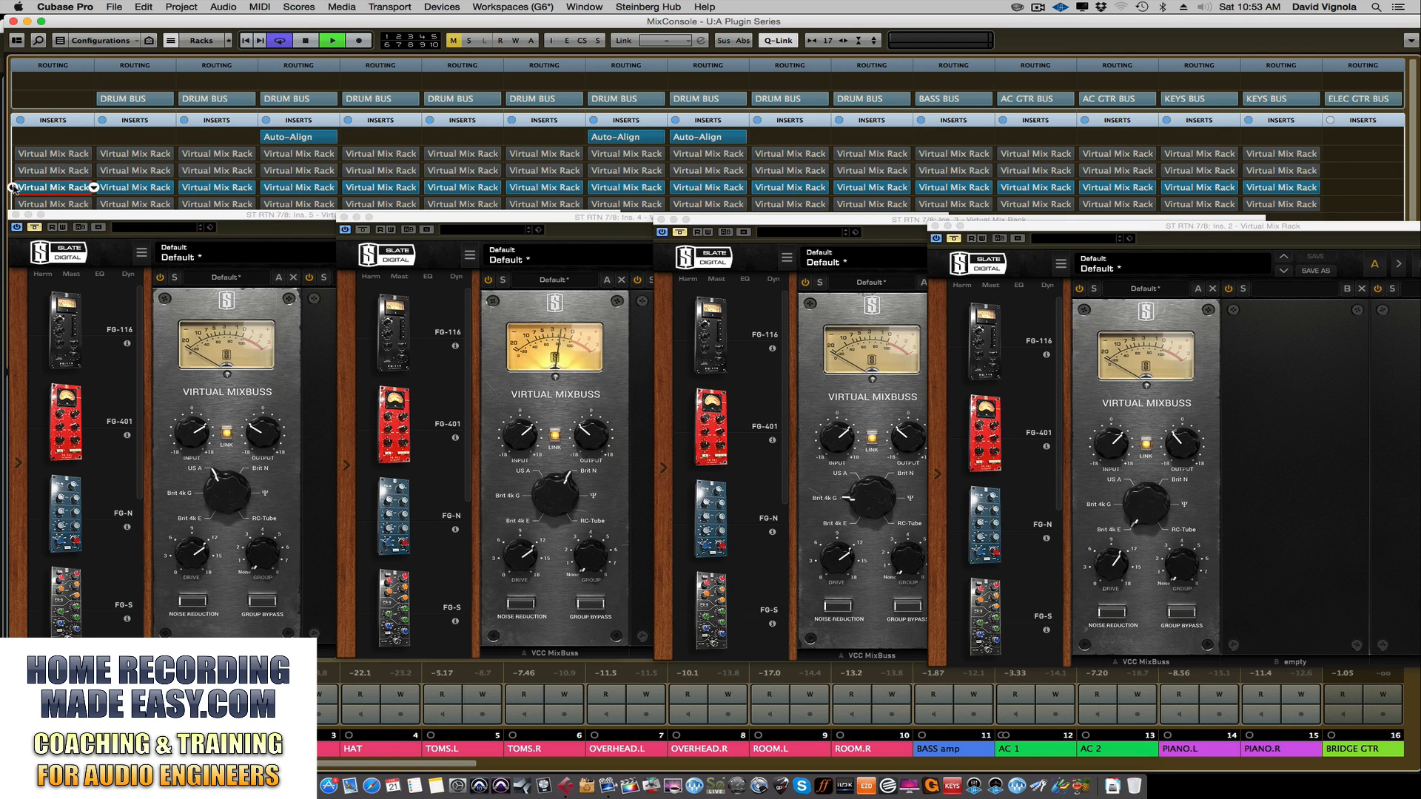
pyautogui.click(13, 187)
pyautogui.click(13, 204)
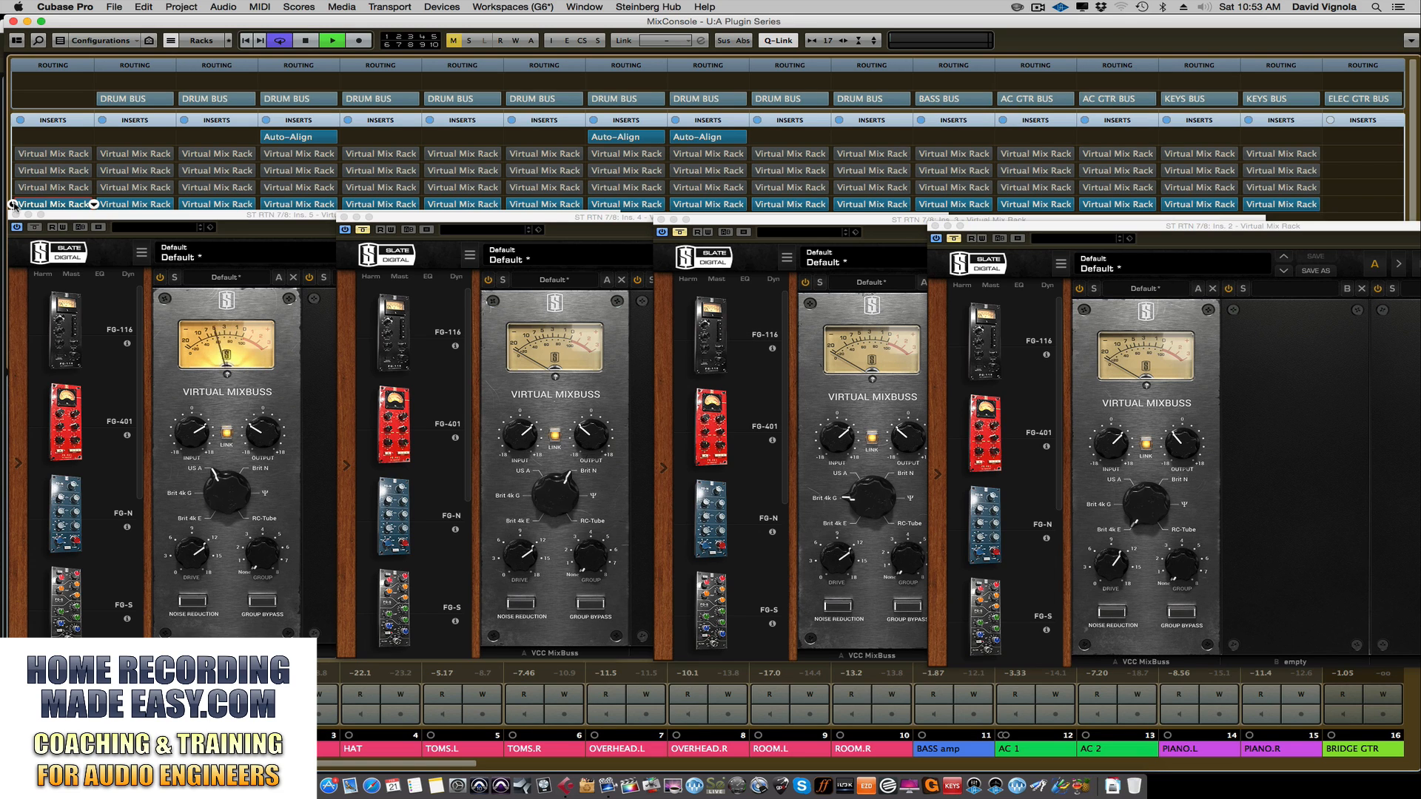
pyautogui.click(13, 204)
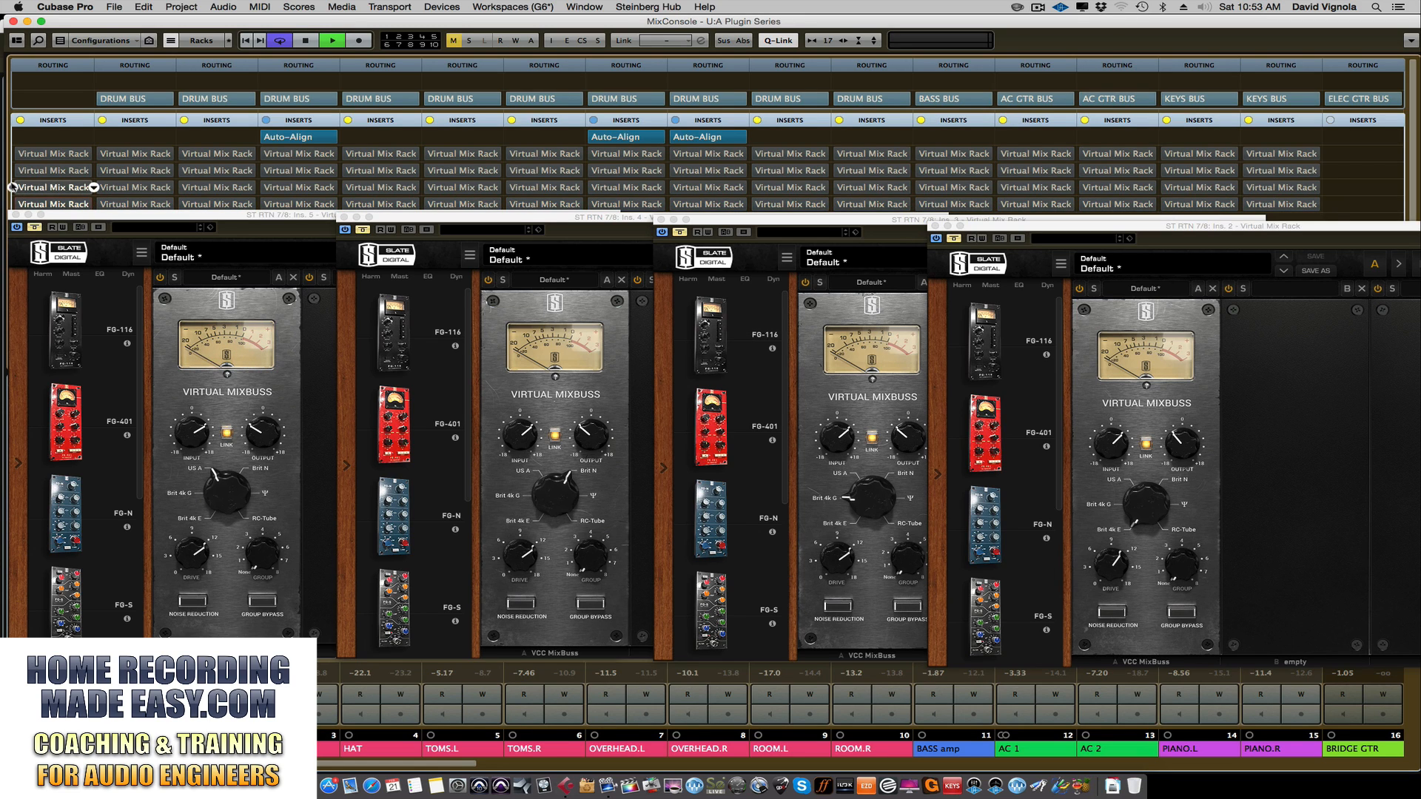
pyautogui.click(12, 188)
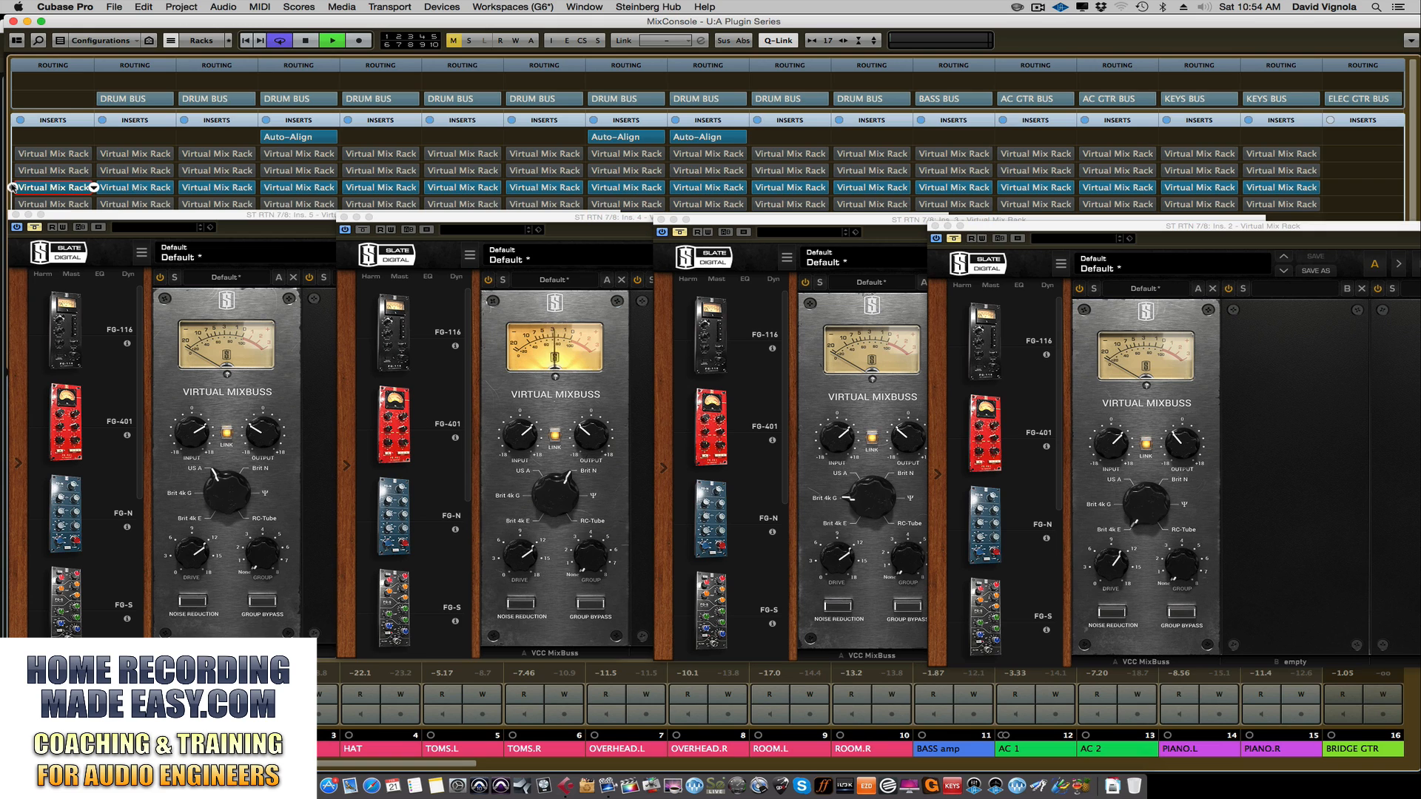
# Step: Alternate the channels between the insert 4 and insert 2 Virtual Mix Racks, leave insert 4 active, and stop playback
pyautogui.click(13, 154)
pyautogui.click(14, 187)
pyautogui.click(13, 153)
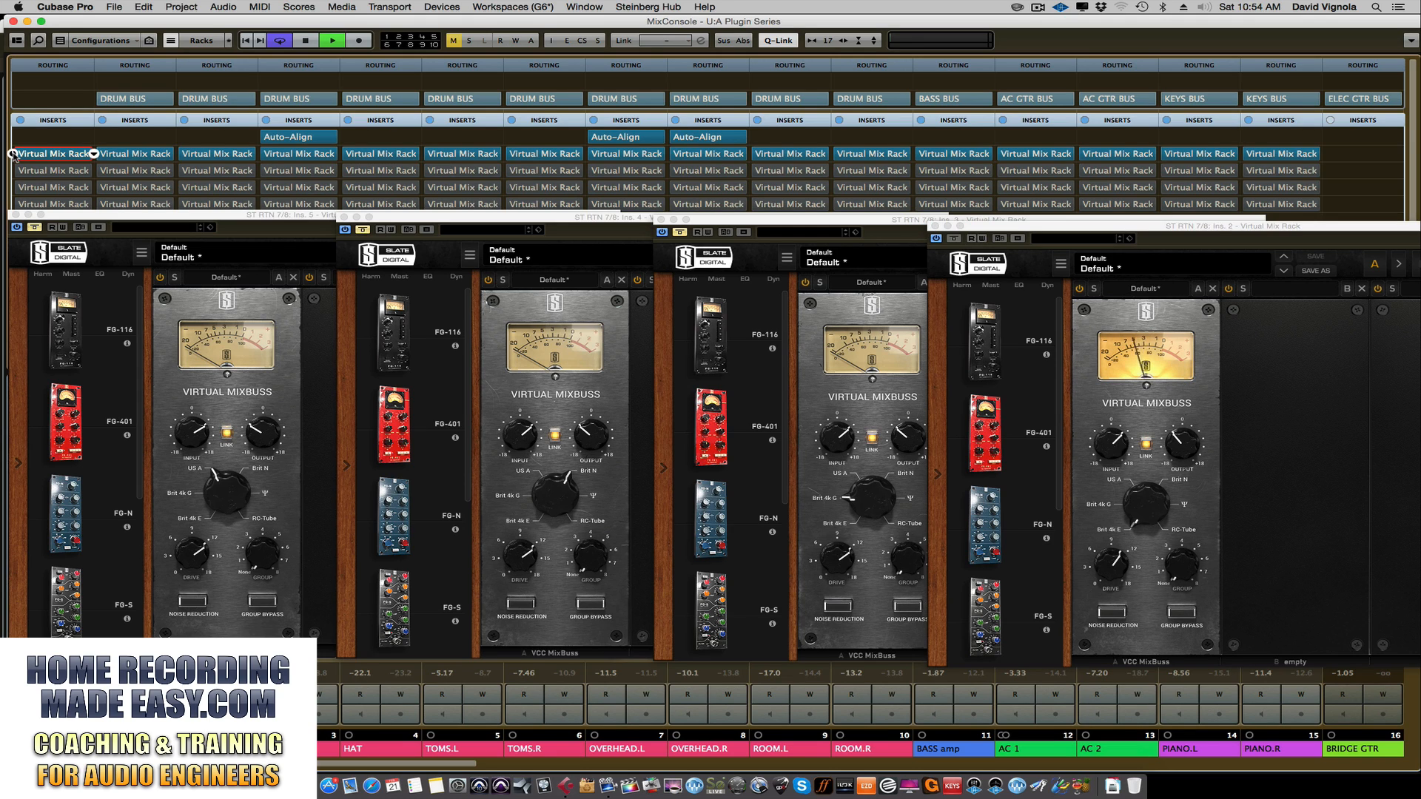
pyautogui.click(12, 153)
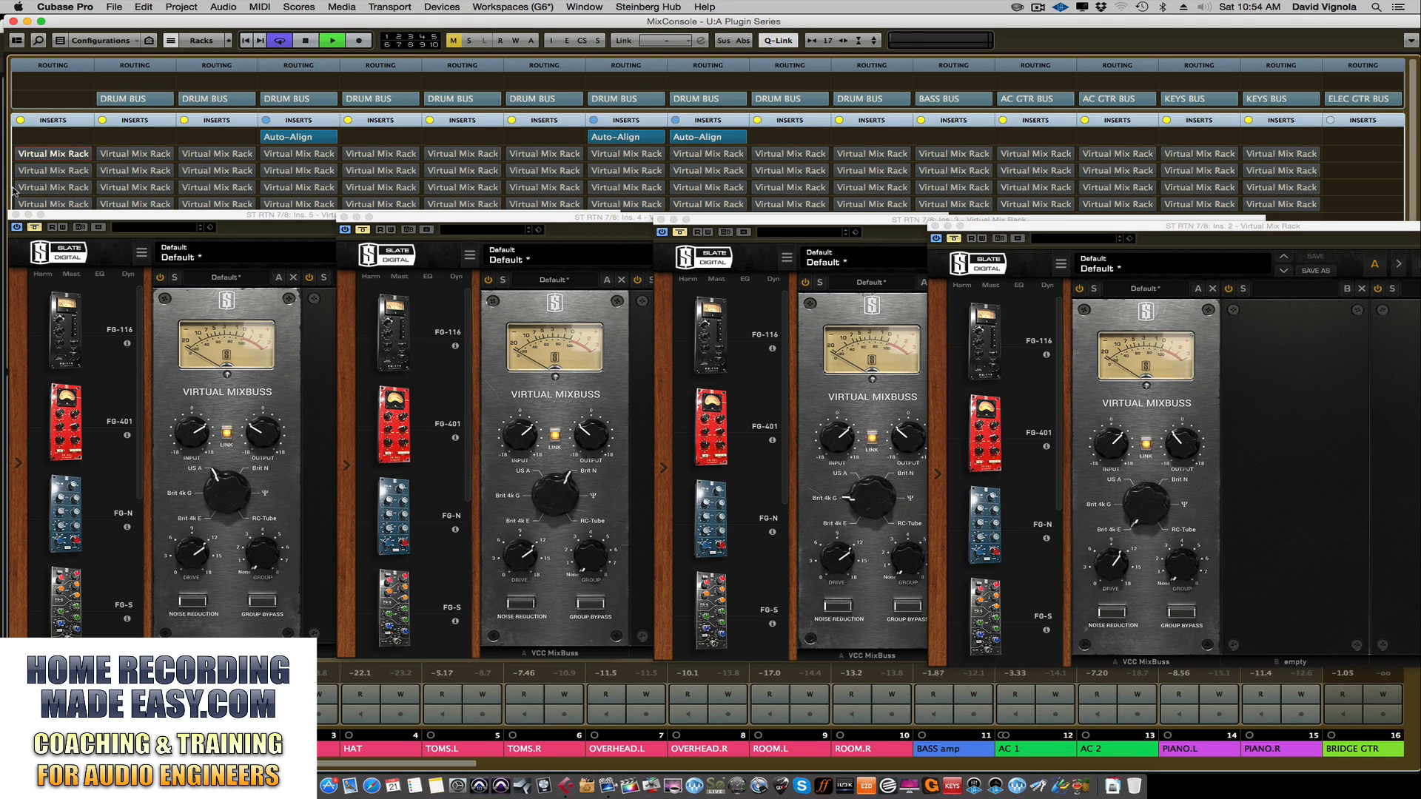
pyautogui.click(12, 187)
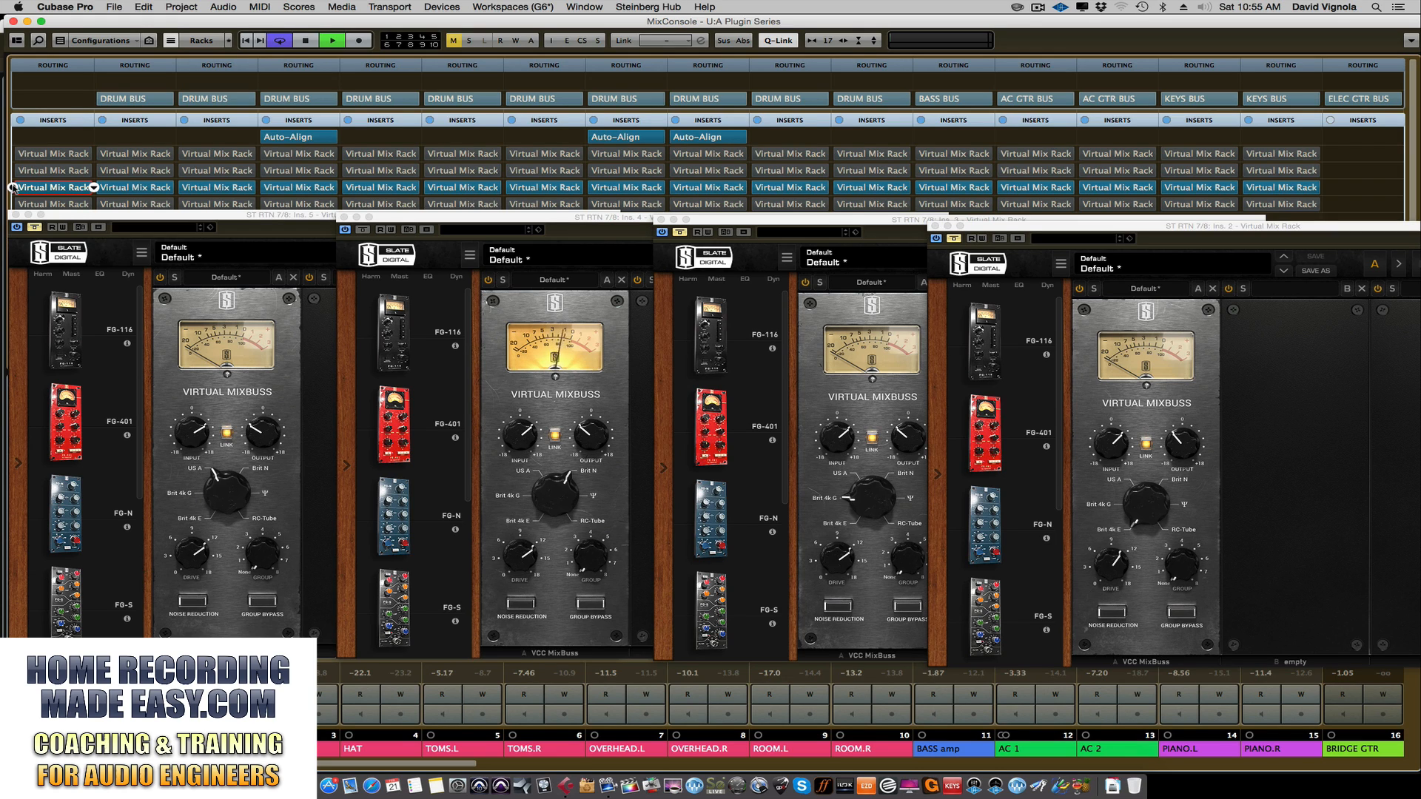
pyautogui.press('space')
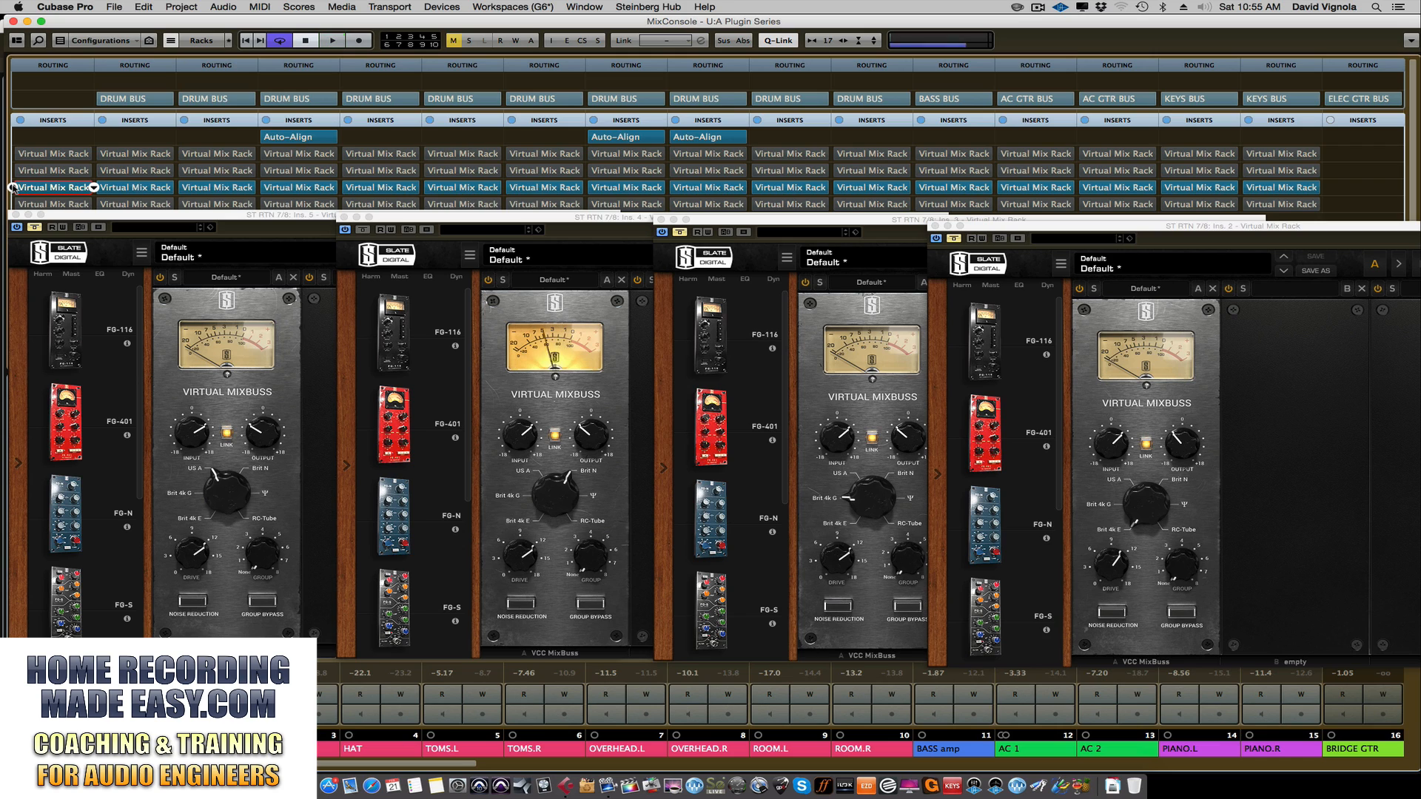